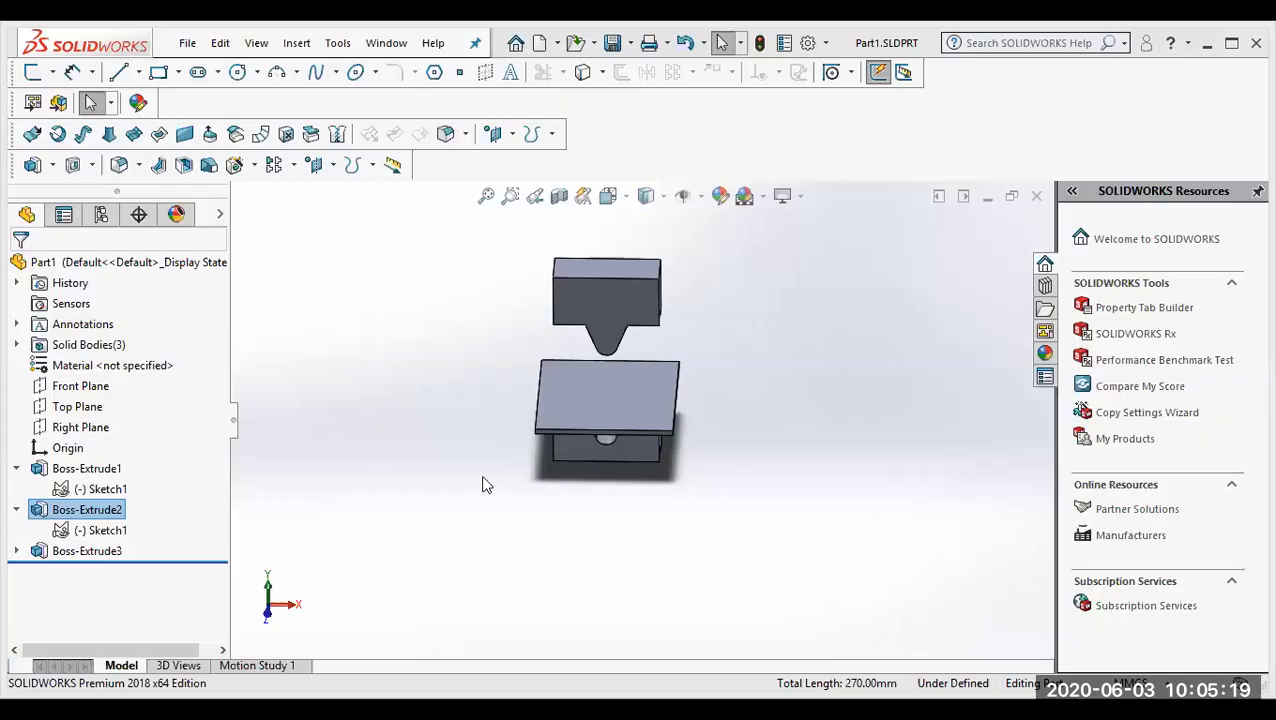
Step: Examine the T-shaped punch, the flat plate and the V-grooved die block from several angles
middle_click_drag(483, 485, 487, 580)
scroll(640, 393, "down", 4)
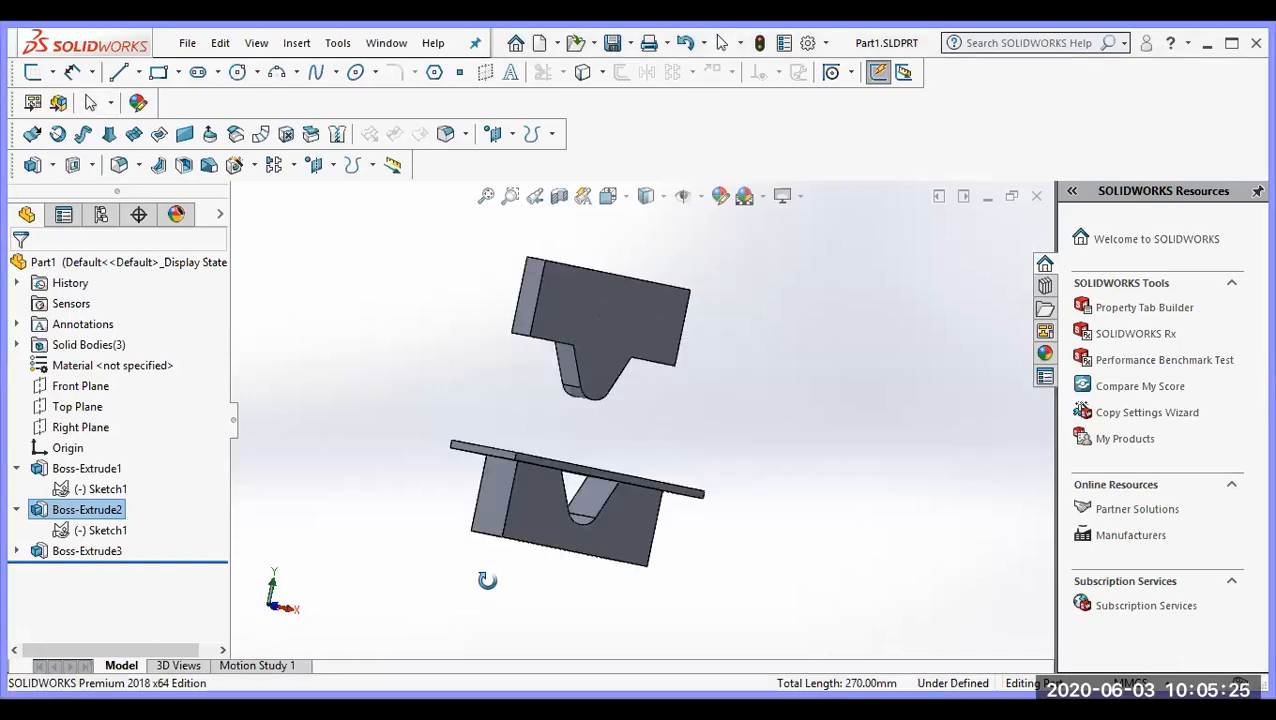
middle_click_drag(583, 425, 695, 508)
left_click(604, 511)
left_click(580, 335)
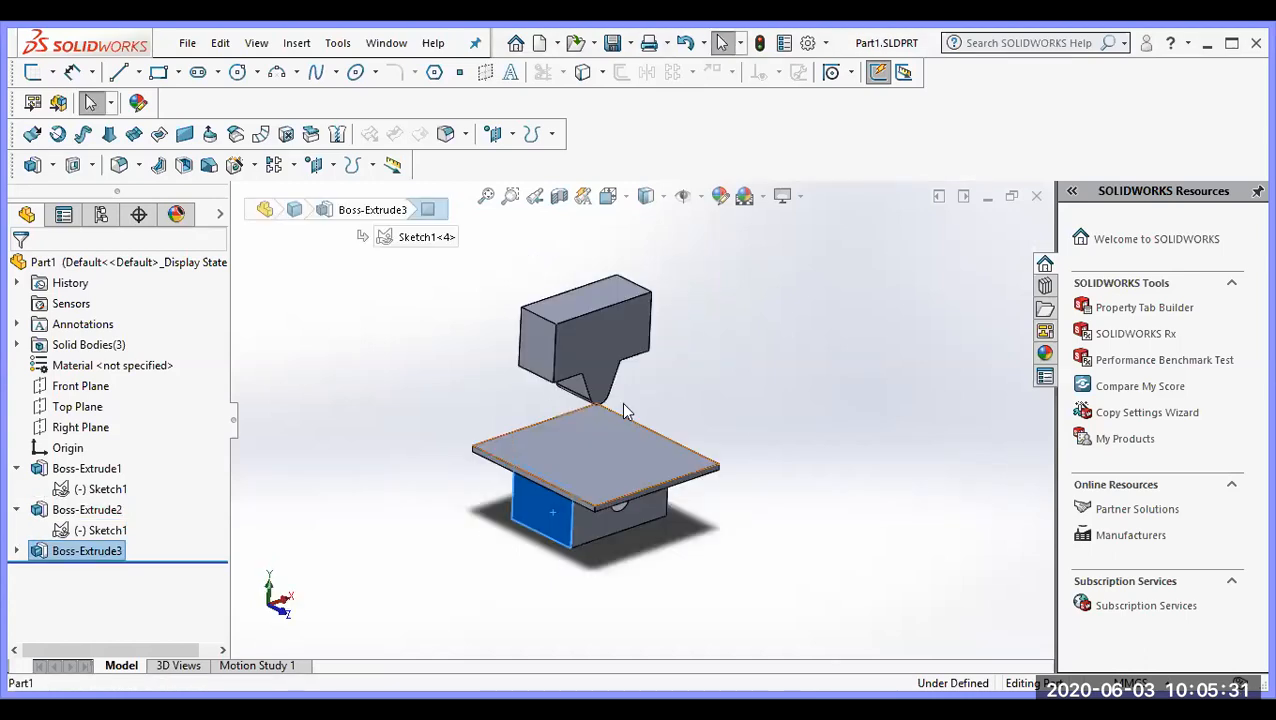
scroll(597, 468, "down", 2)
middle_click_drag(597, 497, 585, 545)
left_click(580, 521)
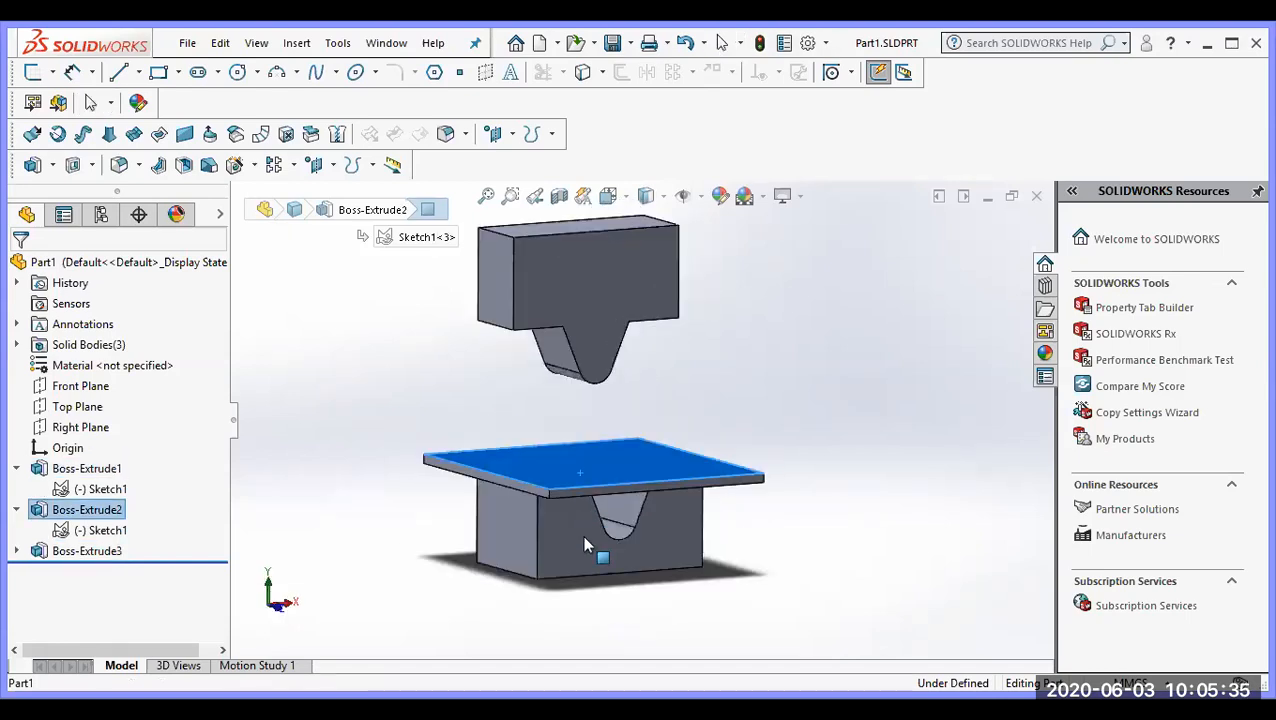
scroll(578, 500, "up", 3)
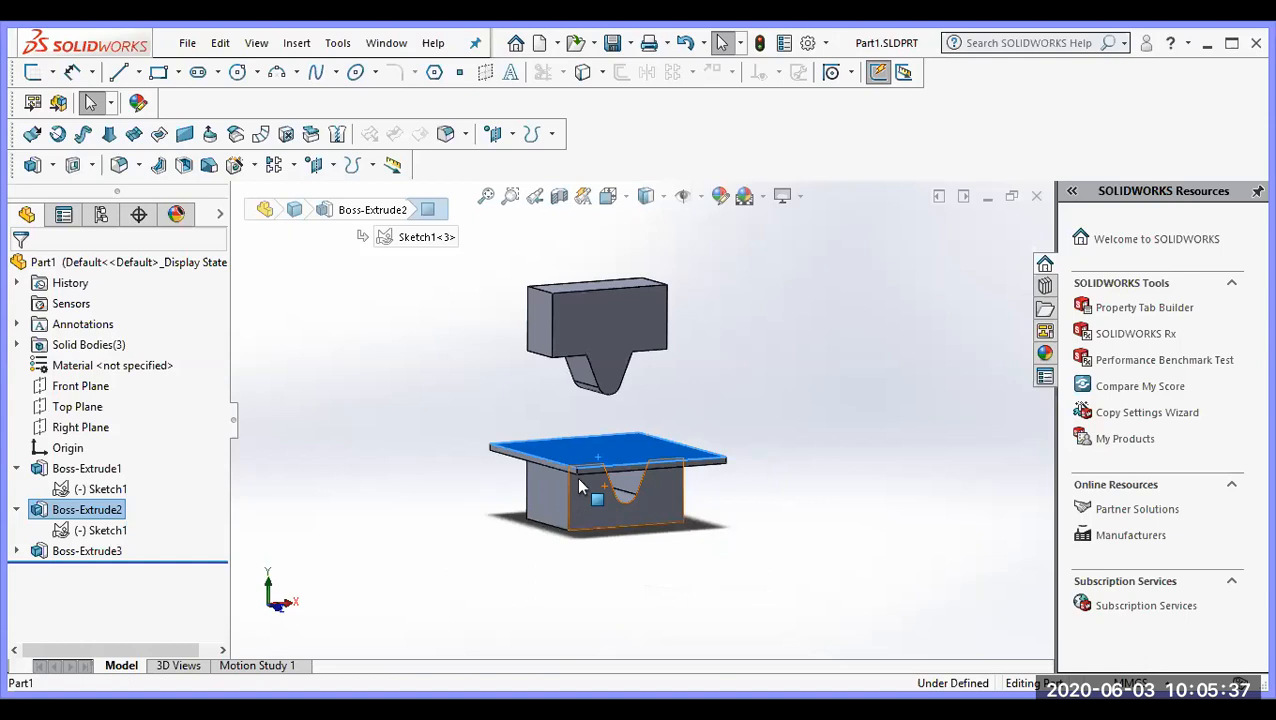
scroll(582, 458, "down", 1)
middle_click_drag(604, 420, 675, 282)
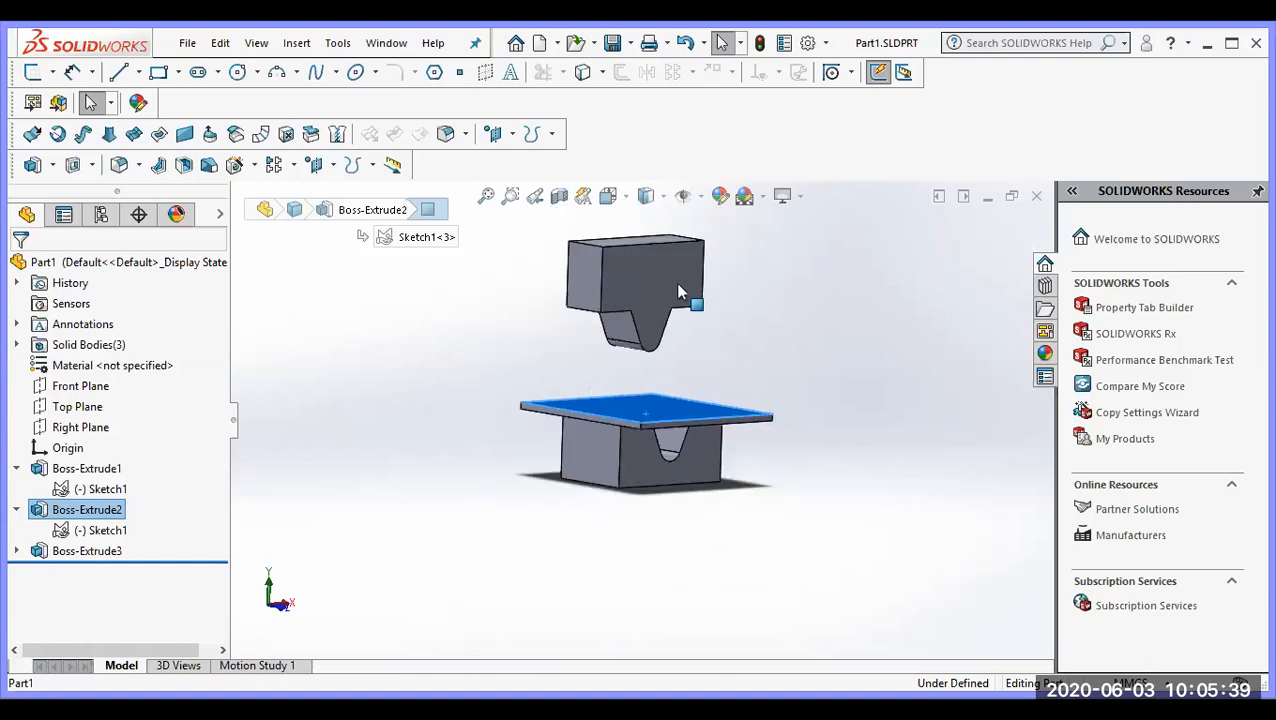
middle_click_drag(664, 410, 558, 462)
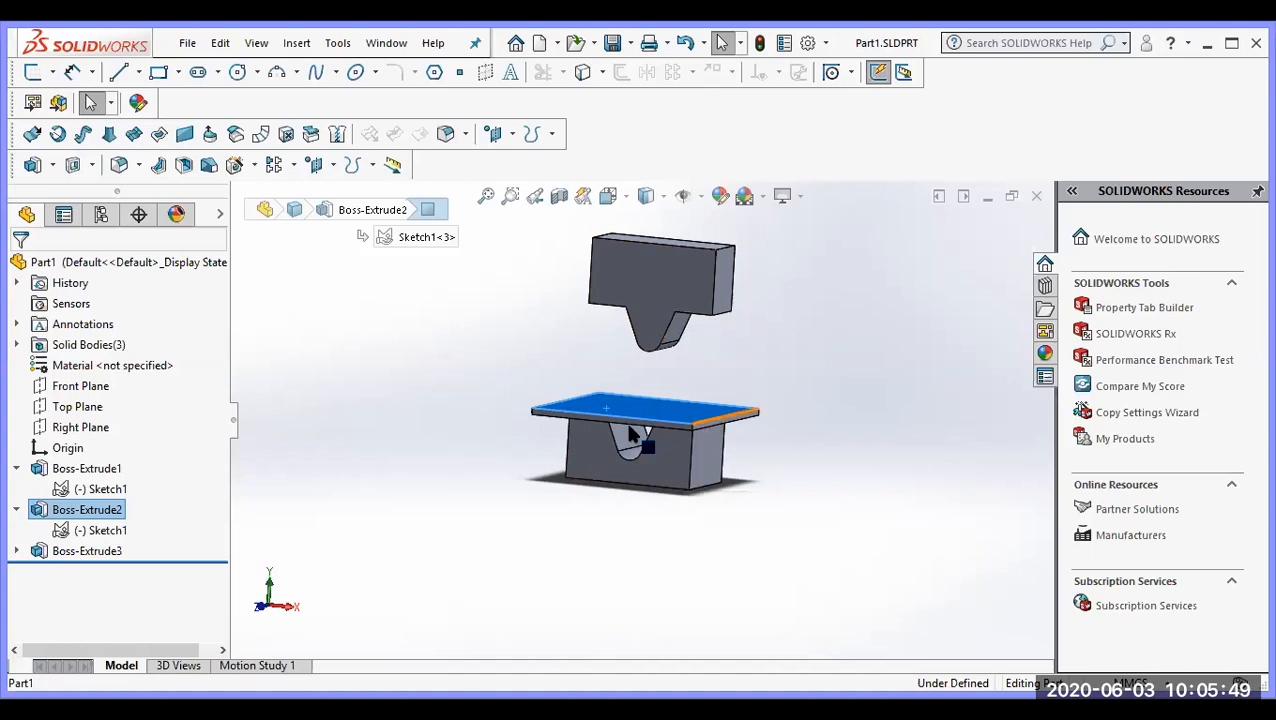
middle_click_drag(709, 427, 640, 385, "ctrl")
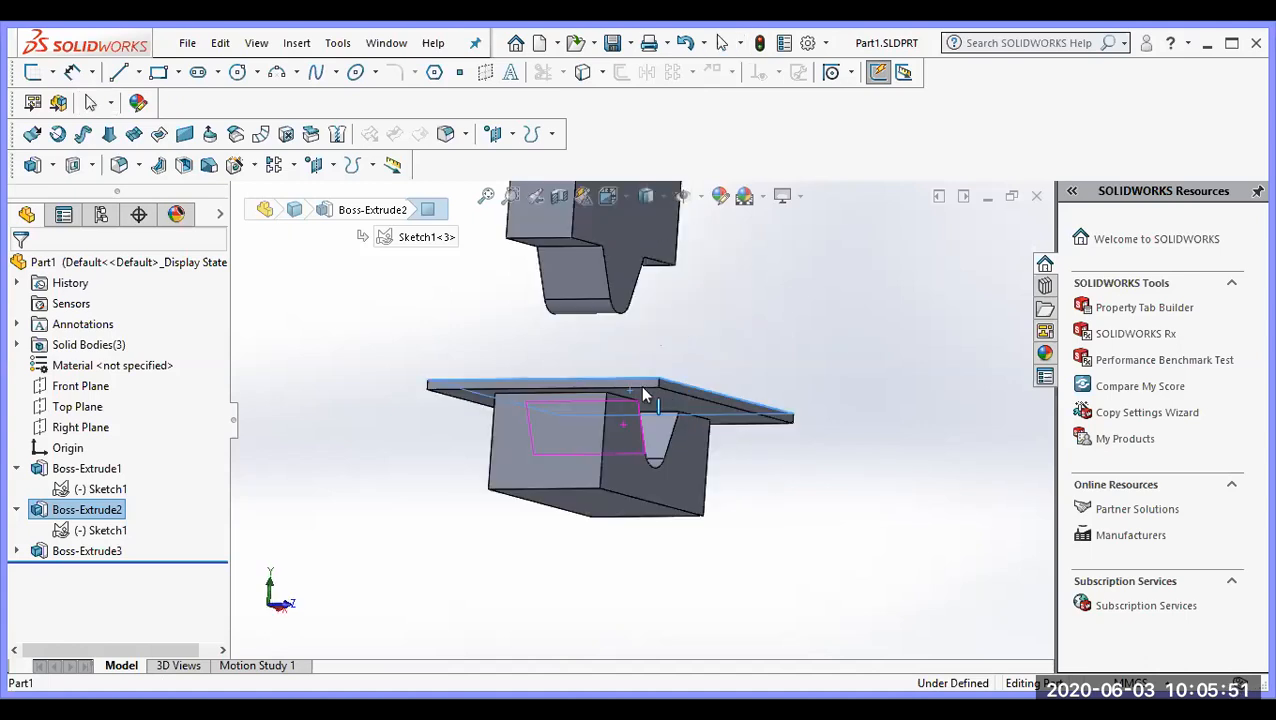
left_click(632, 388)
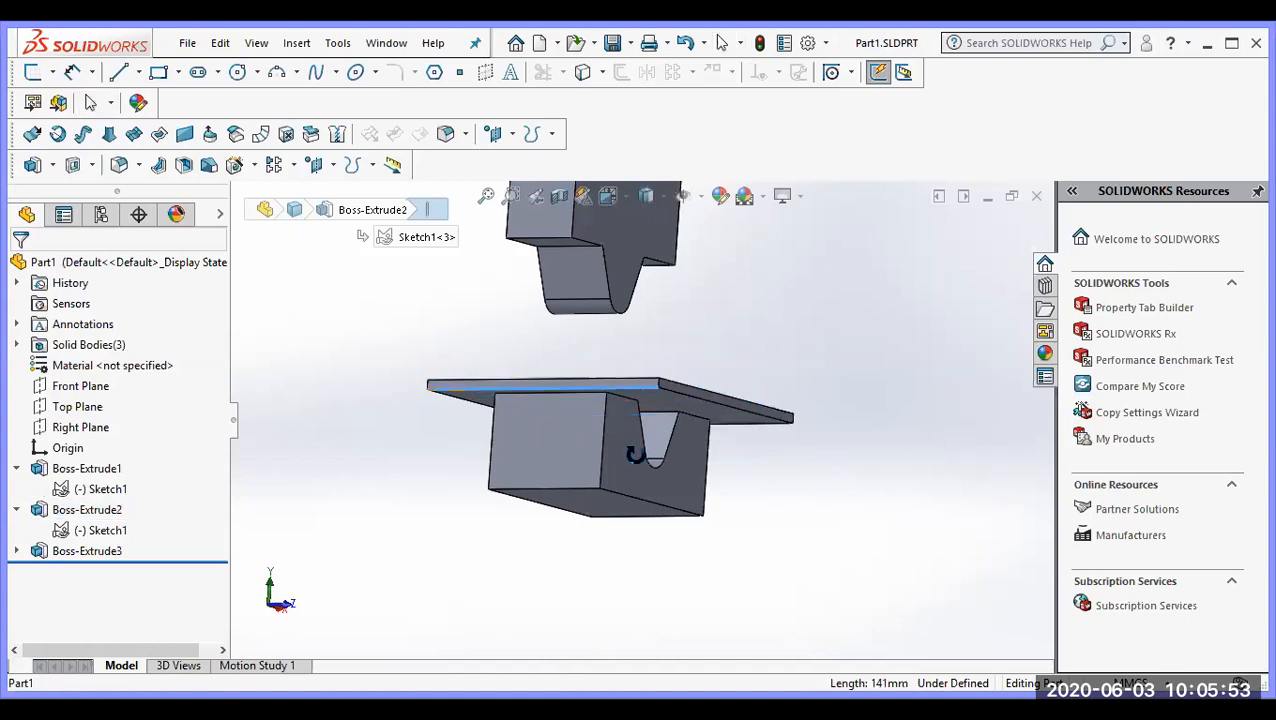
middle_click_drag(633, 455, 650, 463)
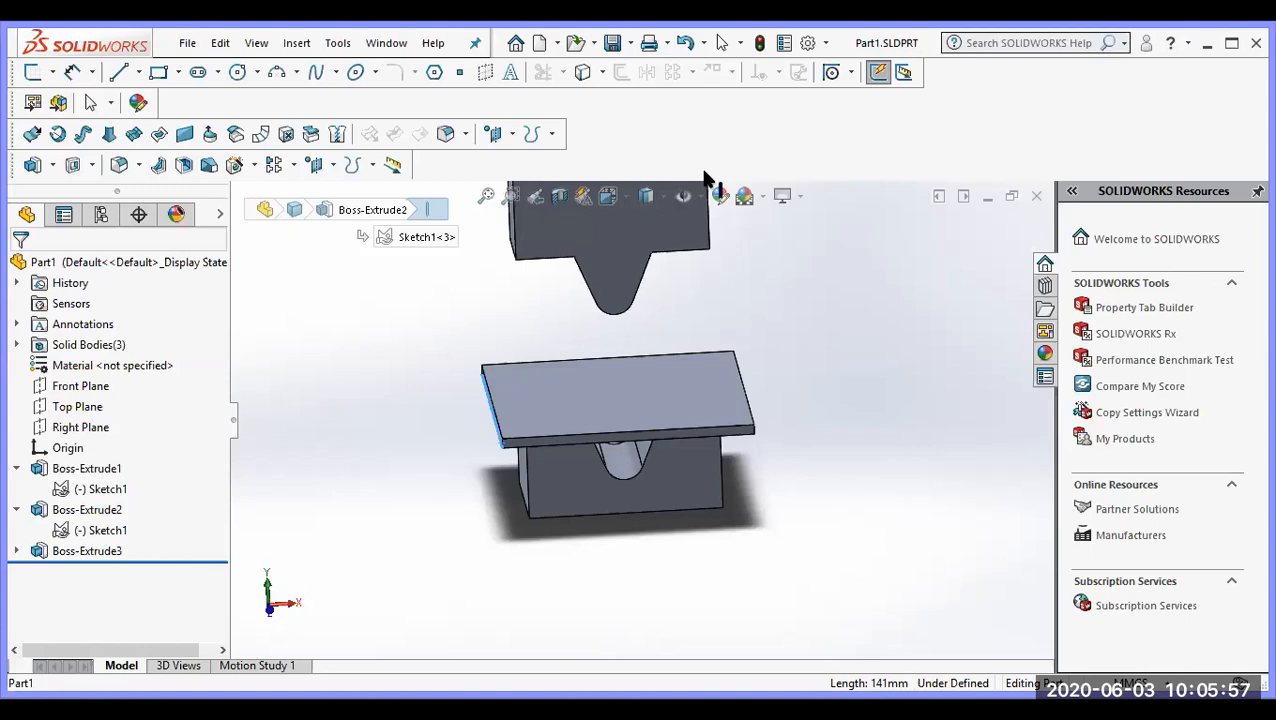
key("Escape")
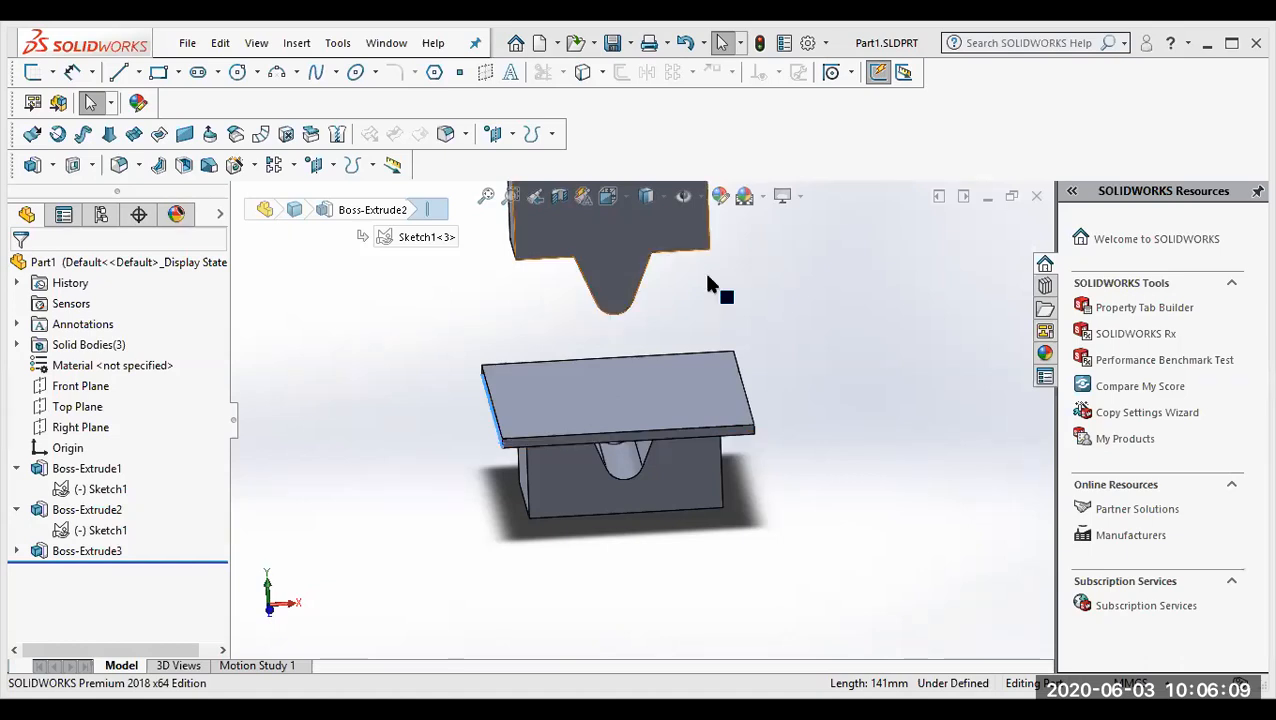
middle_click_drag(625, 306, 626, 308)
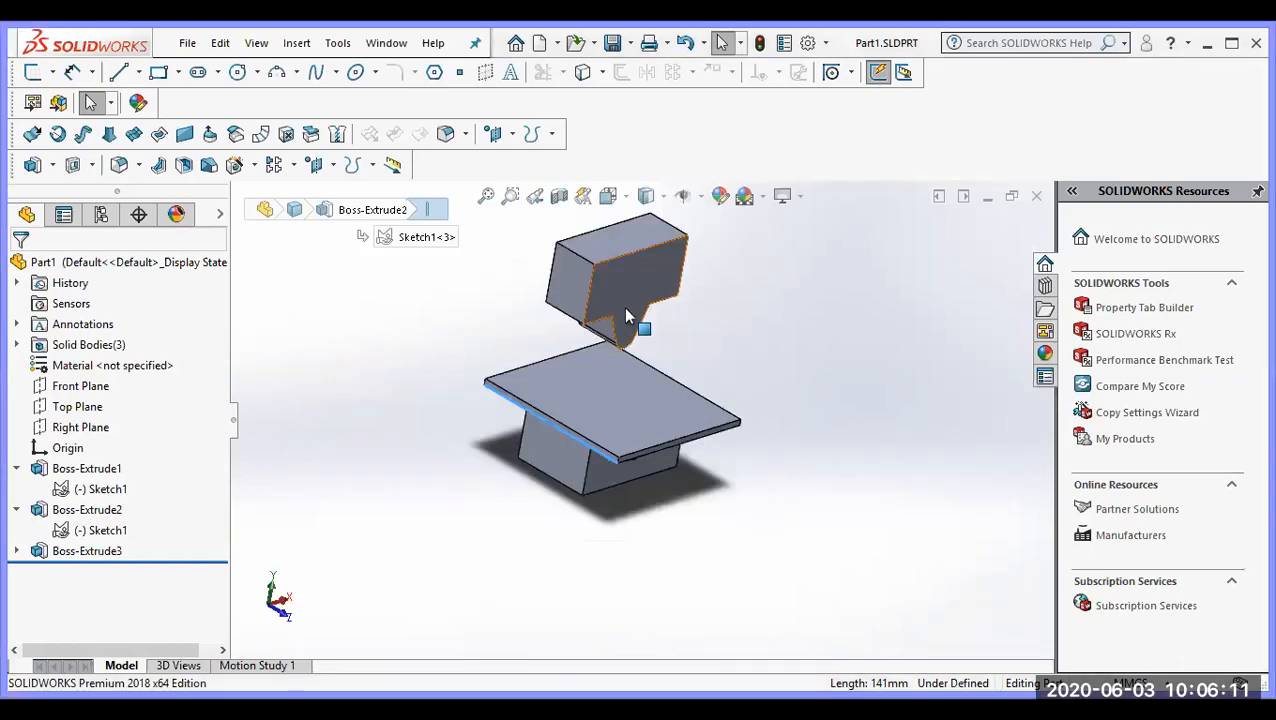
middle_click_drag(627, 264, 667, 354)
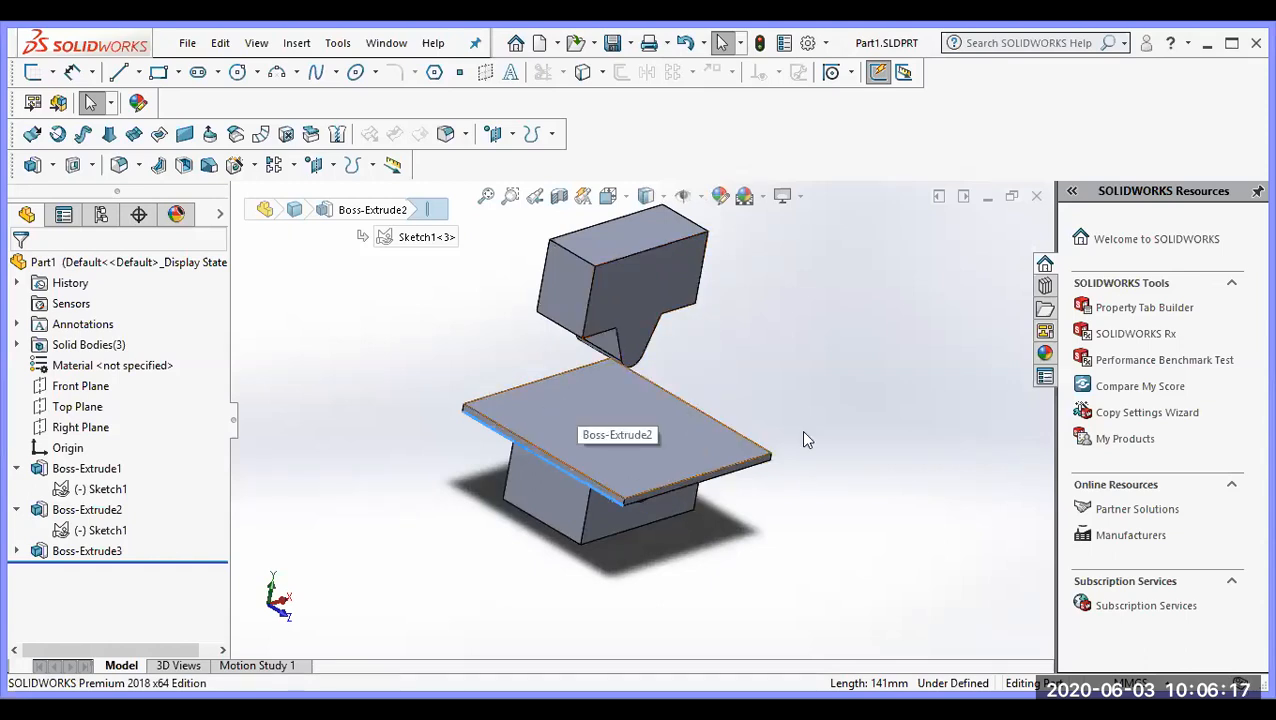
middle_click_drag(800, 432, 750, 433)
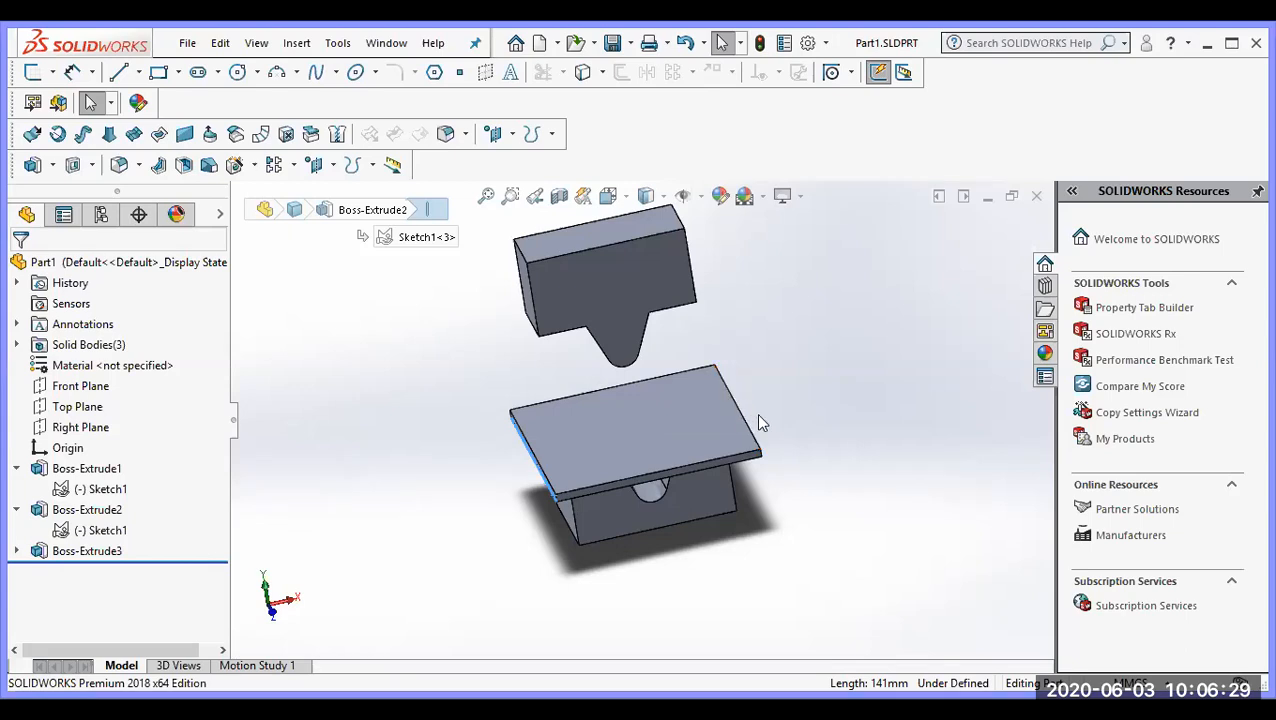
middle_click_drag(790, 421, 752, 416)
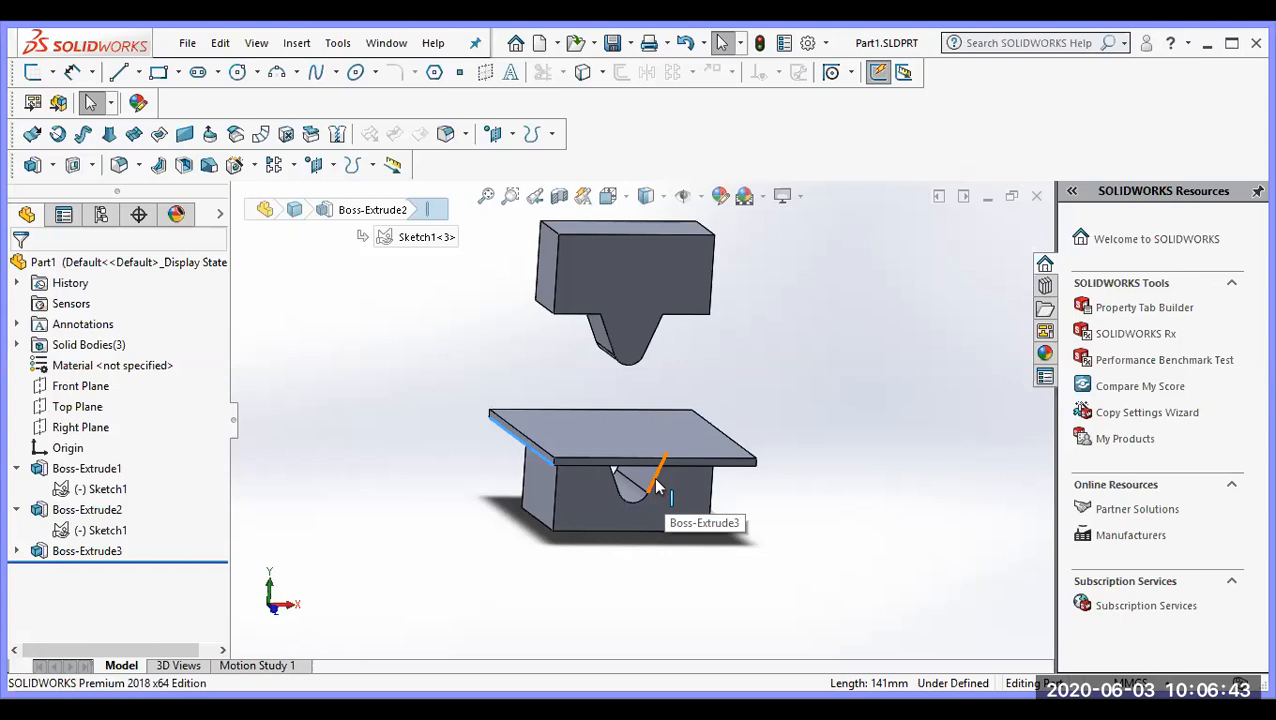
middle_click_drag(615, 521, 552, 490)
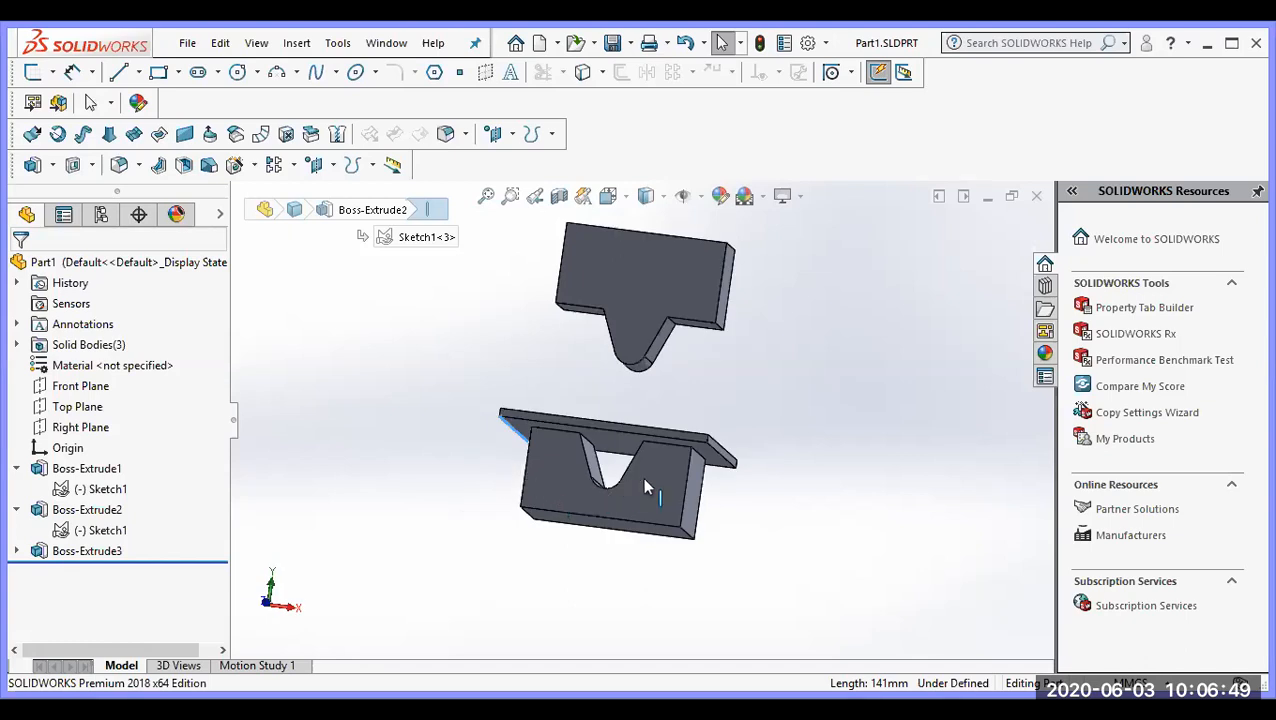
Step: Open the sketch under Boss-Extrude1 for editing
scroll(533, 372, "down", 3)
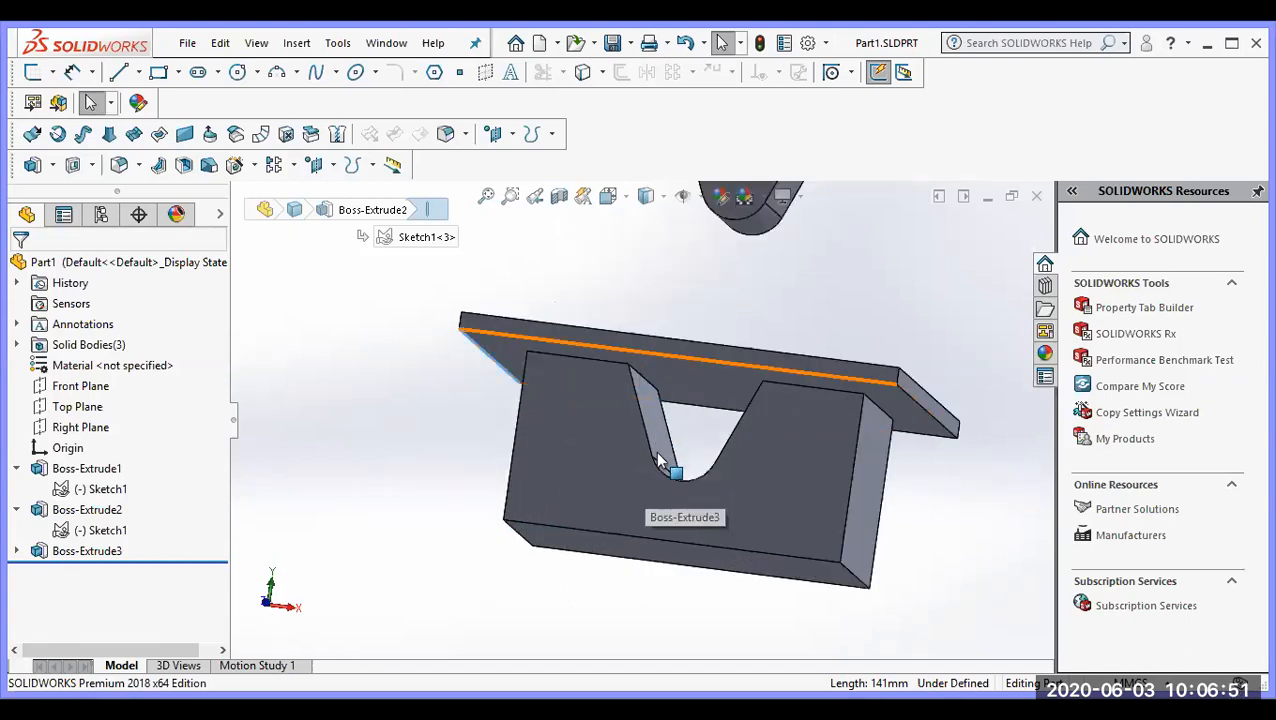
left_click(98, 489)
right_click(95, 490)
left_click(110, 405)
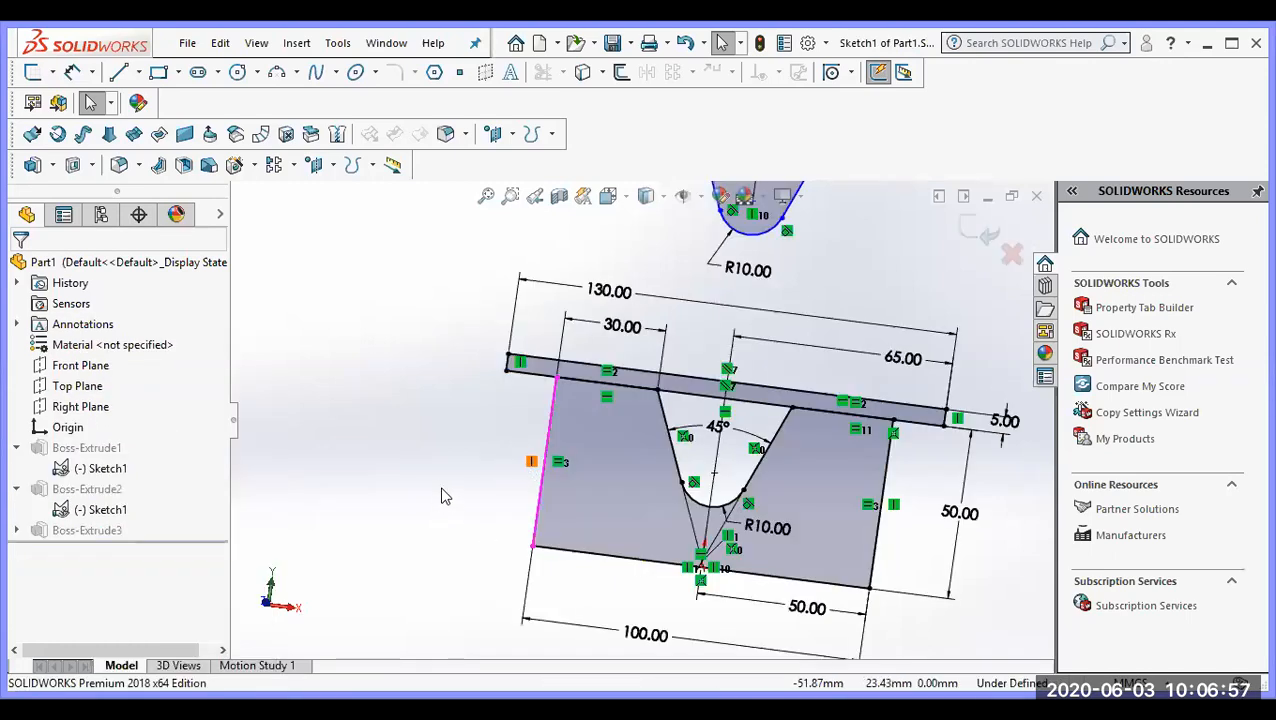
scroll(509, 457, "up", 4)
mouse_move(553, 466)
middle_mouse_down()
mouse_move(547, 554)
mouse_move(577, 513)
mouse_move(573, 530)
mouse_move(555, 524)
mouse_move(581, 480)
middle_mouse_up()
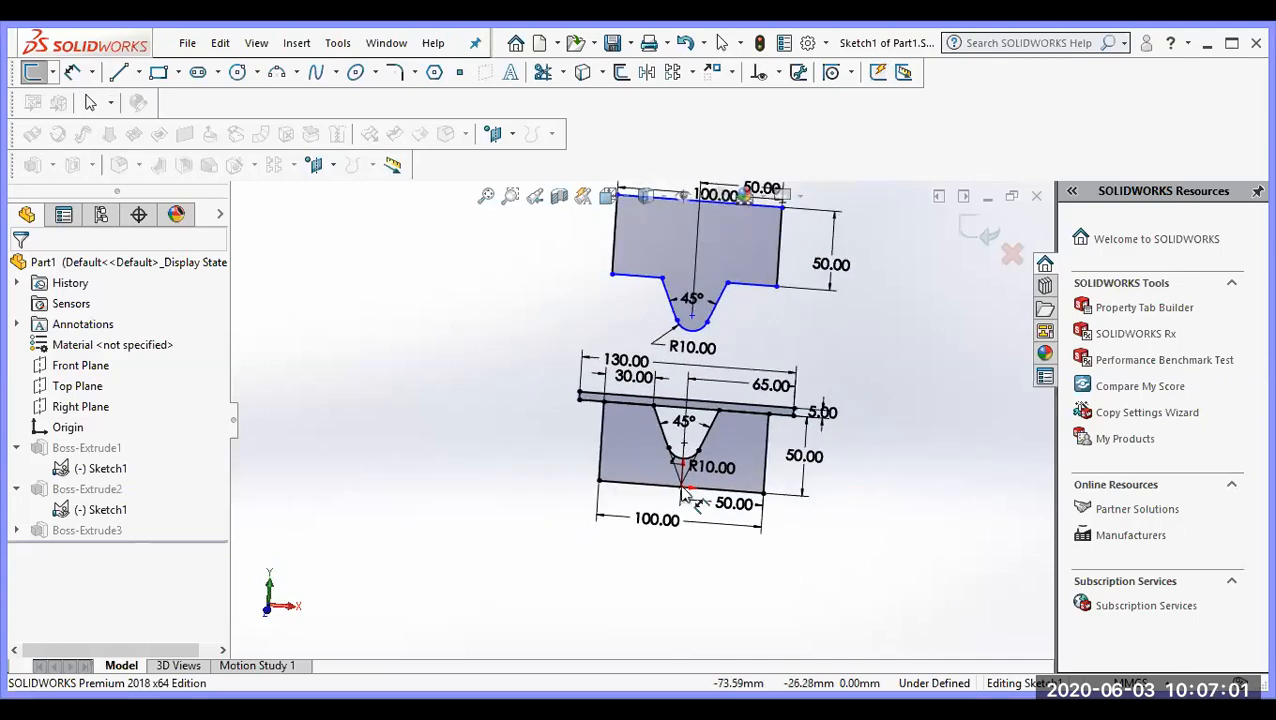
Step: Review the dimensions and relations of the die, plate and punch profiles in the sketch
scroll(656, 510, "down", 2)
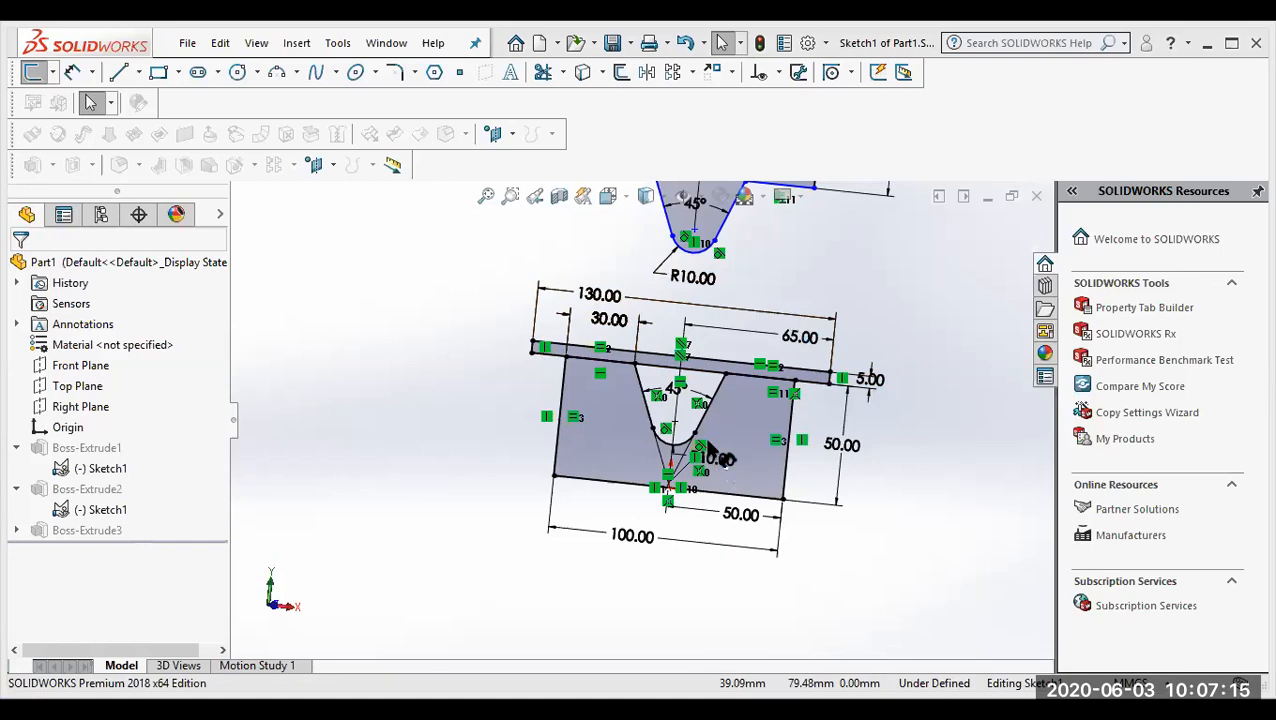
scroll(677, 434, "down", 4)
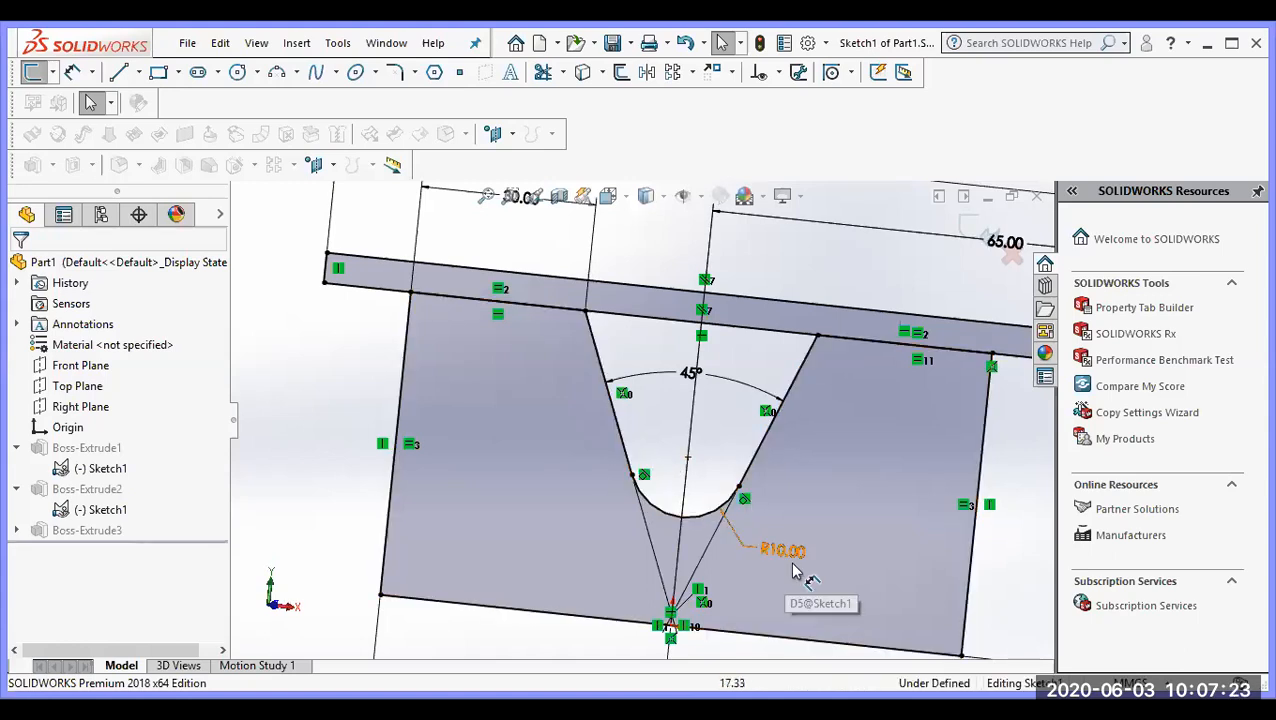
scroll(670, 420, "up", 2)
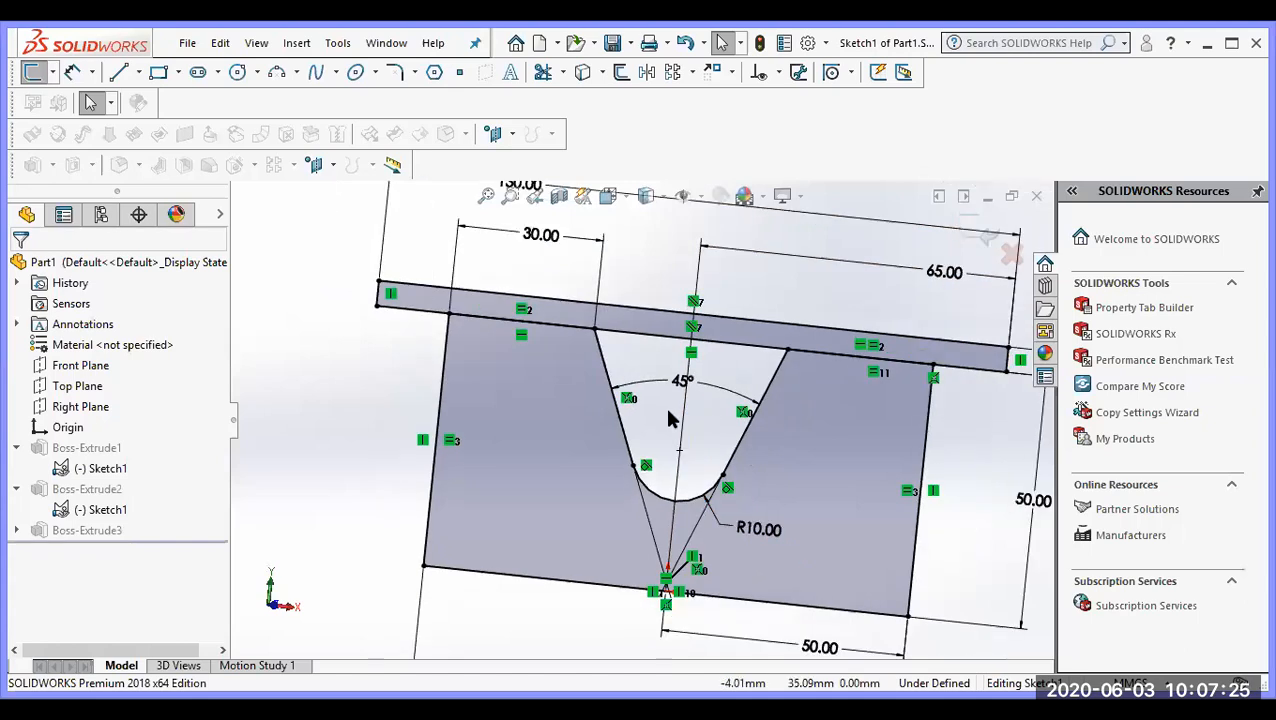
scroll(668, 420, "up", 3)
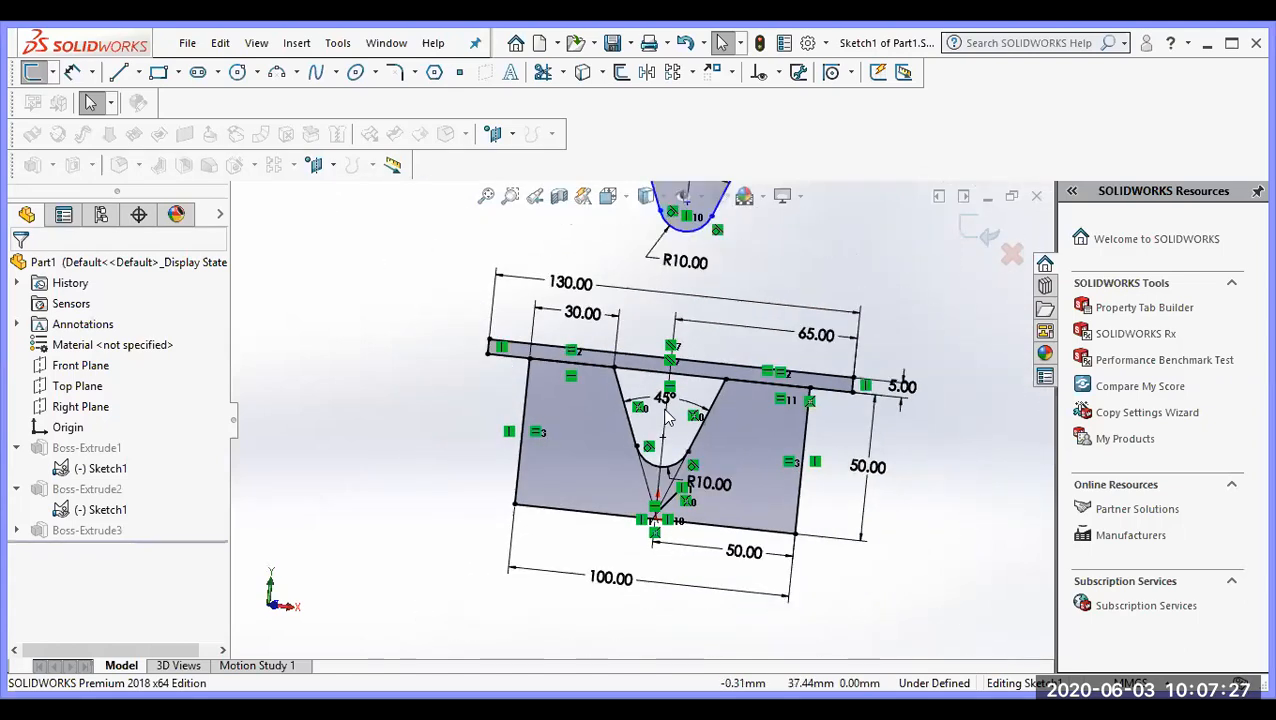
scroll(668, 420, "up", 2)
scroll(635, 430, "up", 1)
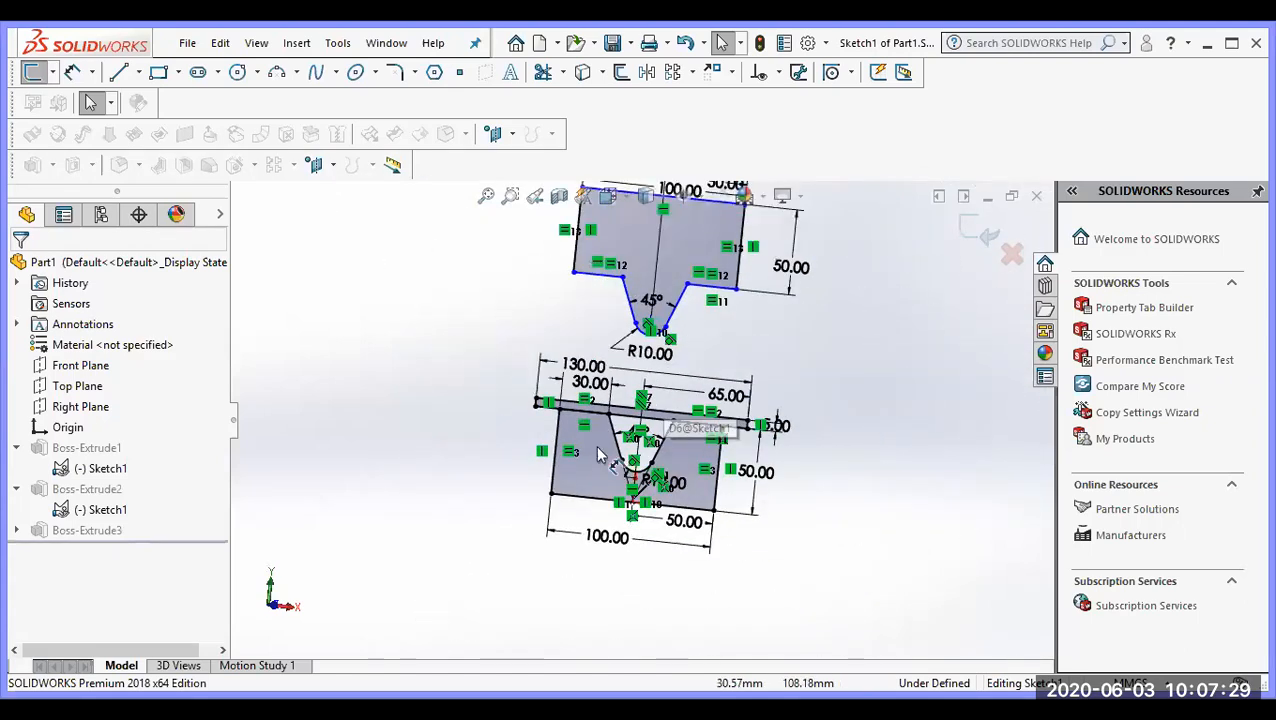
scroll(635, 405, "down", 2)
scroll(690, 345, "up", 2)
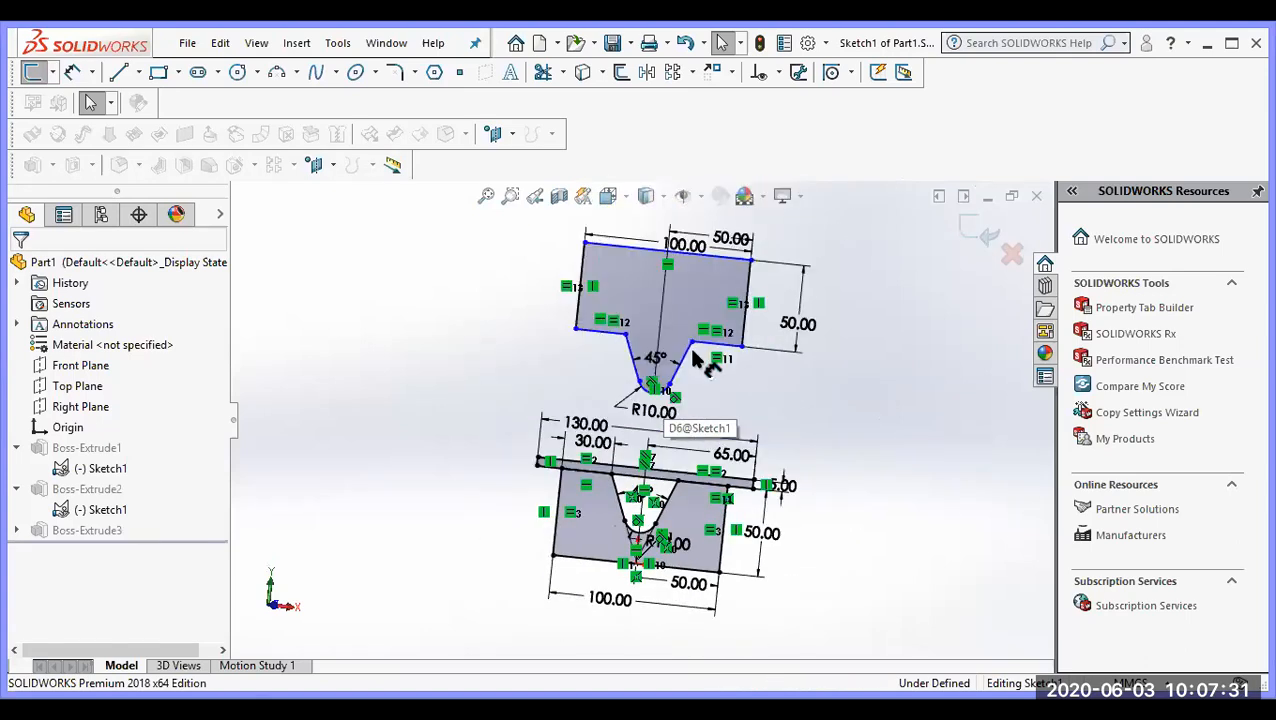
scroll(740, 395, "down", 2)
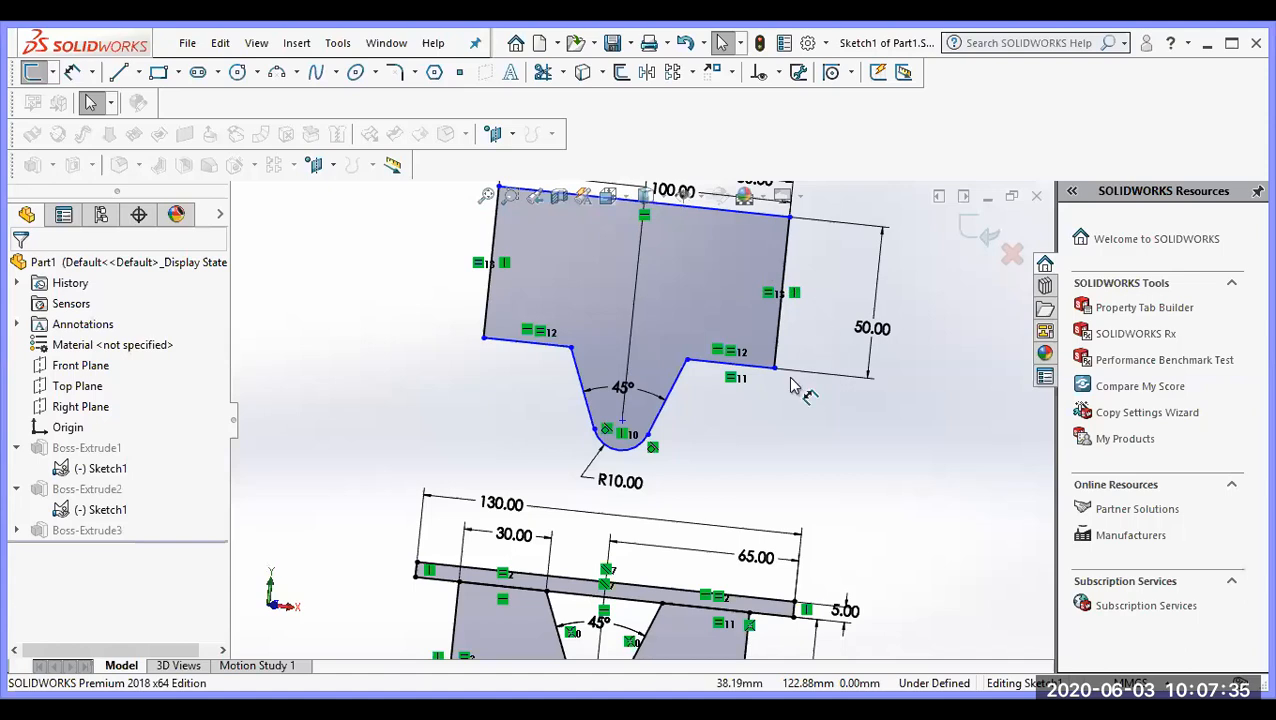
scroll(795, 395, "up", 1)
scroll(742, 410, "up", 2)
scroll(736, 419, "down", 1)
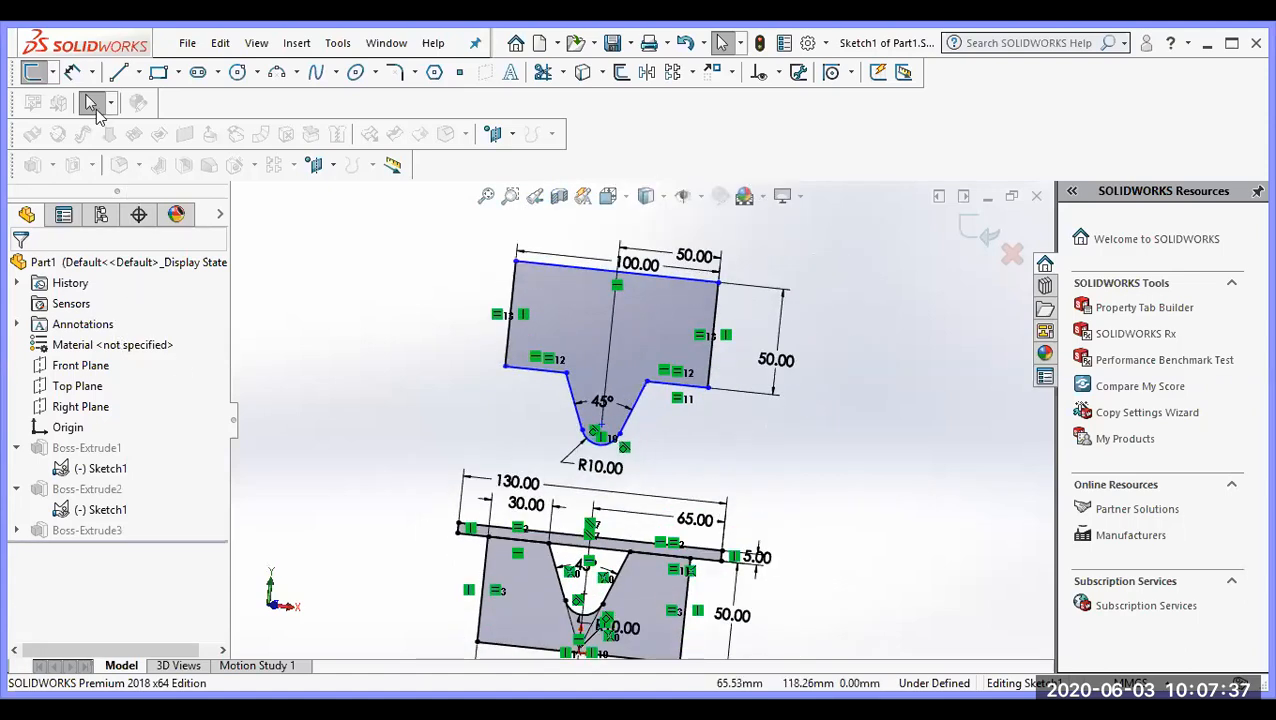
Step: Add a vertical Smart Dimension from the origin to the outer end of the punch's right shoulder, accepting the measured value
left_click(70, 70)
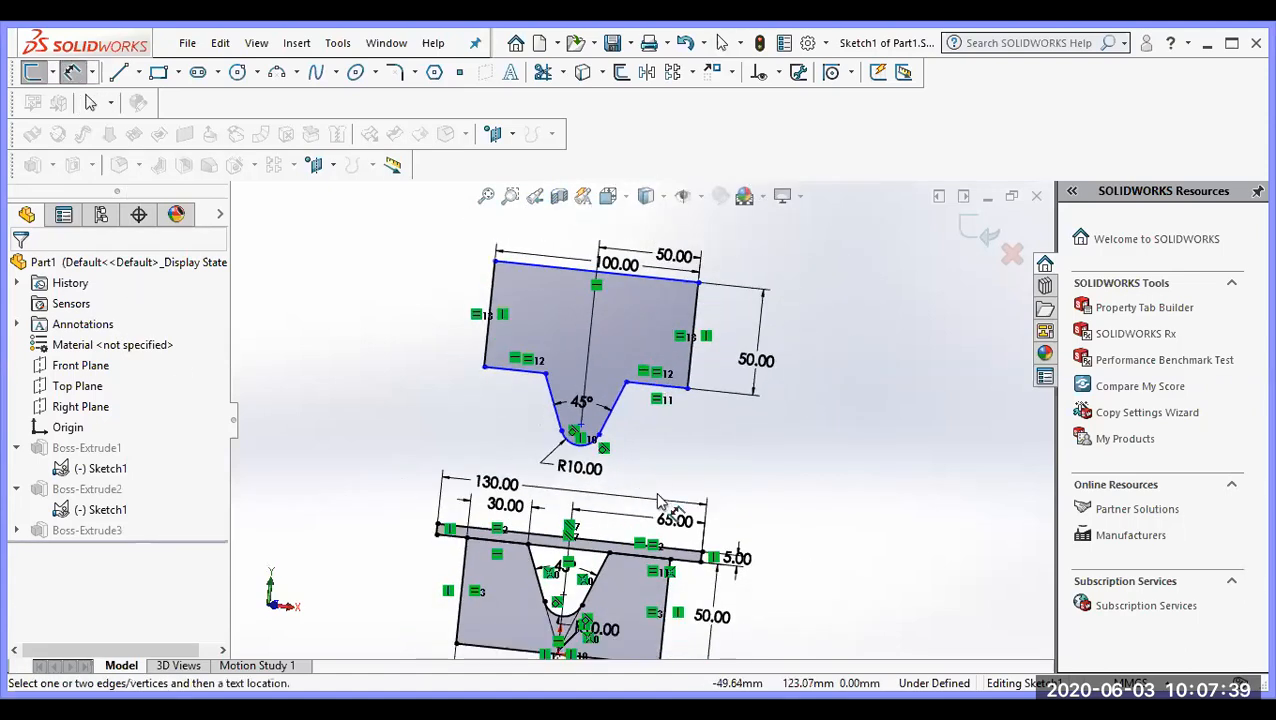
scroll(658, 500, "up", 1)
scroll(650, 490, "down", 1)
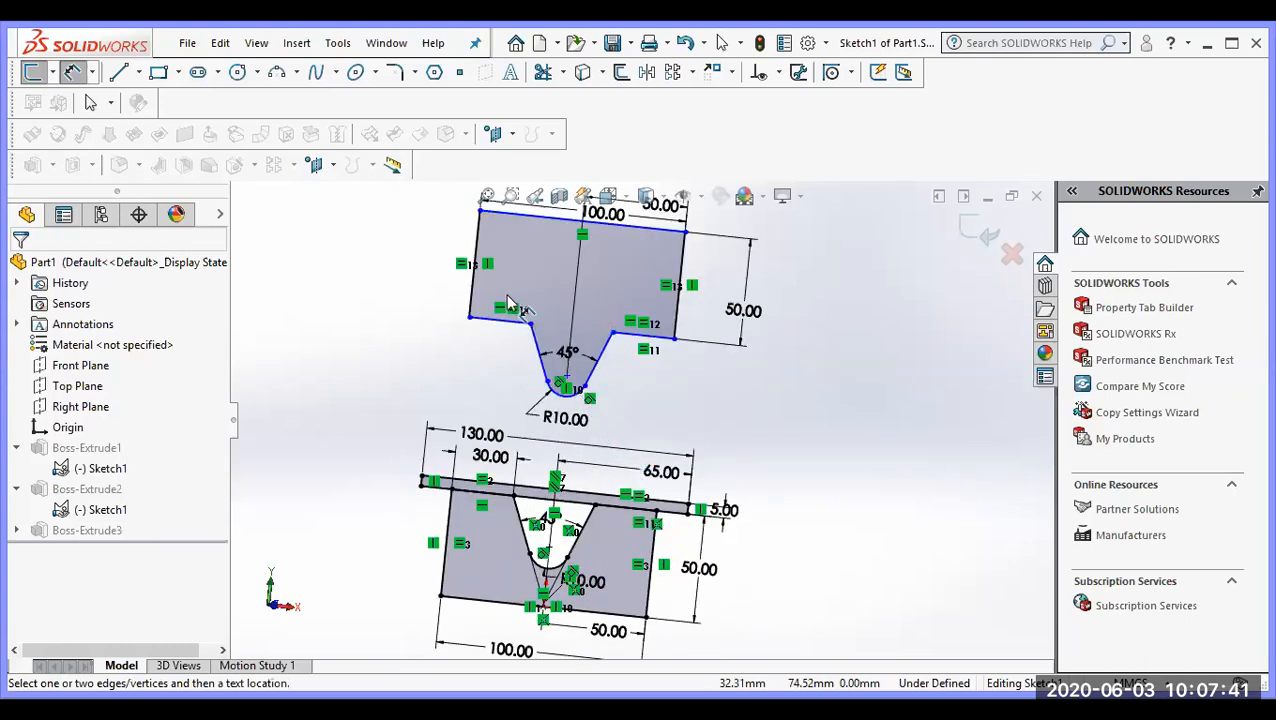
scroll(530, 480, "down", 1)
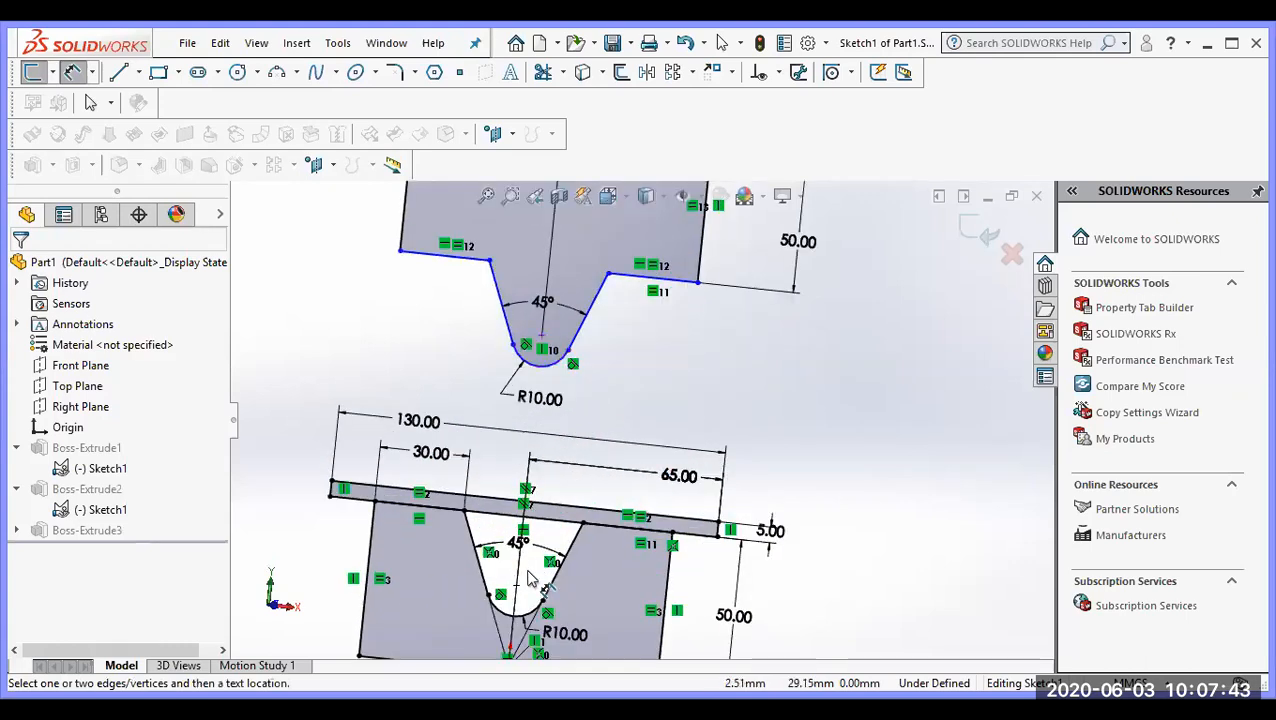
scroll(614, 503, "up", 2)
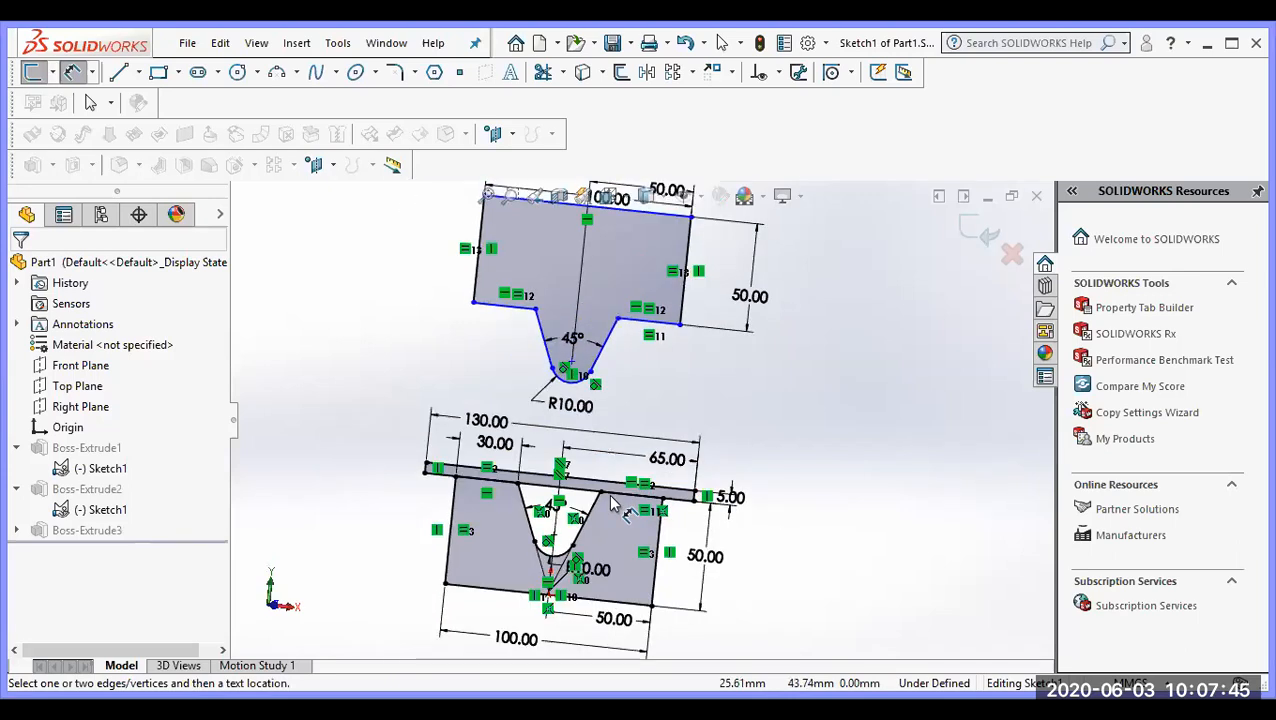
scroll(576, 580, "up", 1)
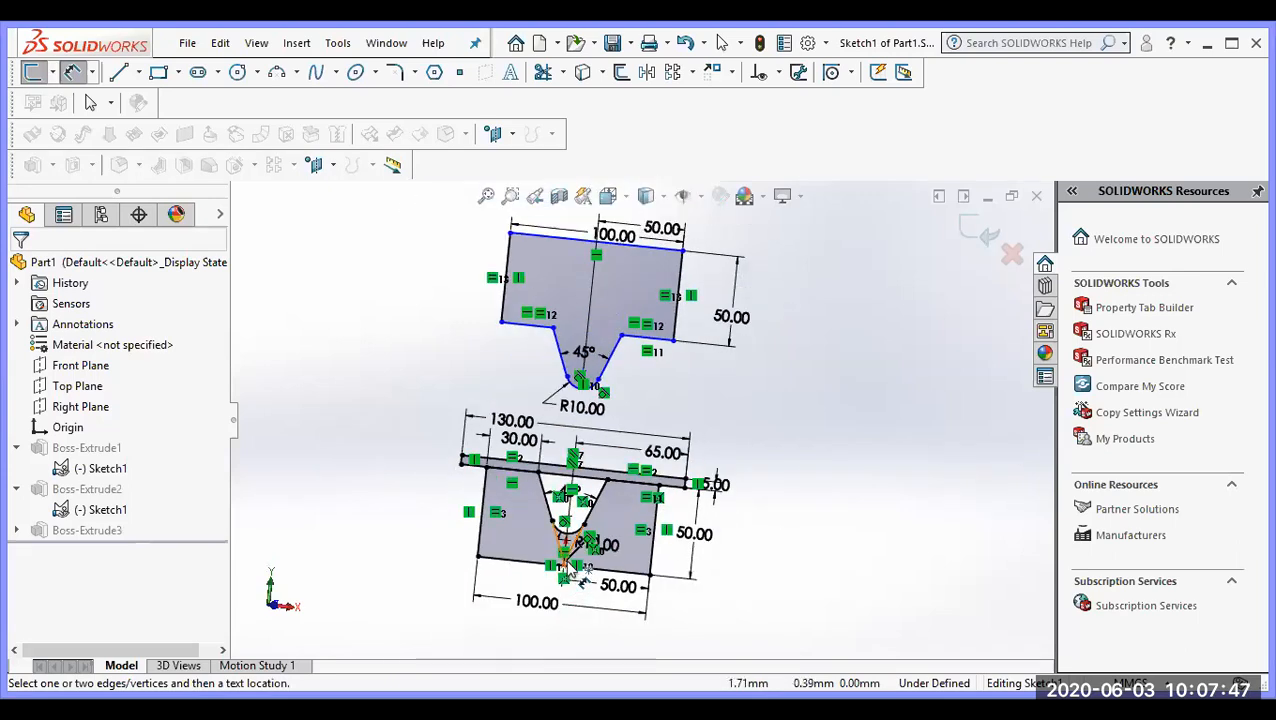
scroll(580, 576, "down", 2)
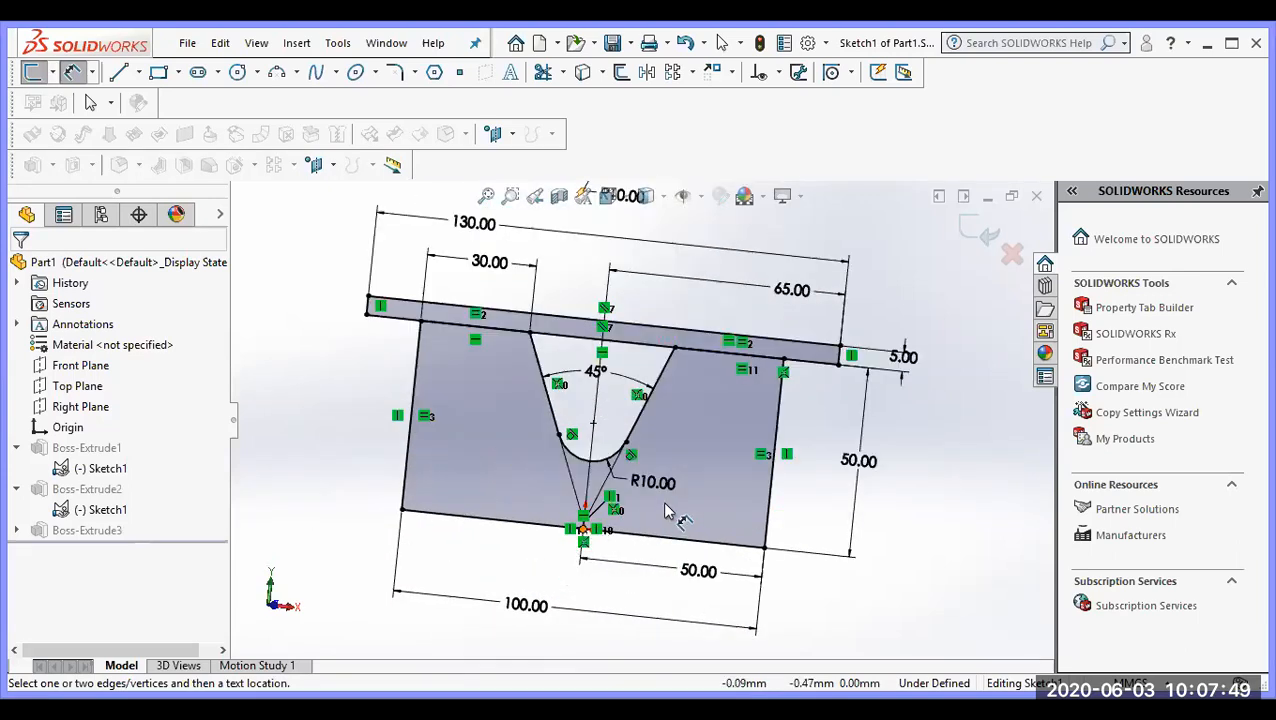
scroll(670, 488, "up", 1)
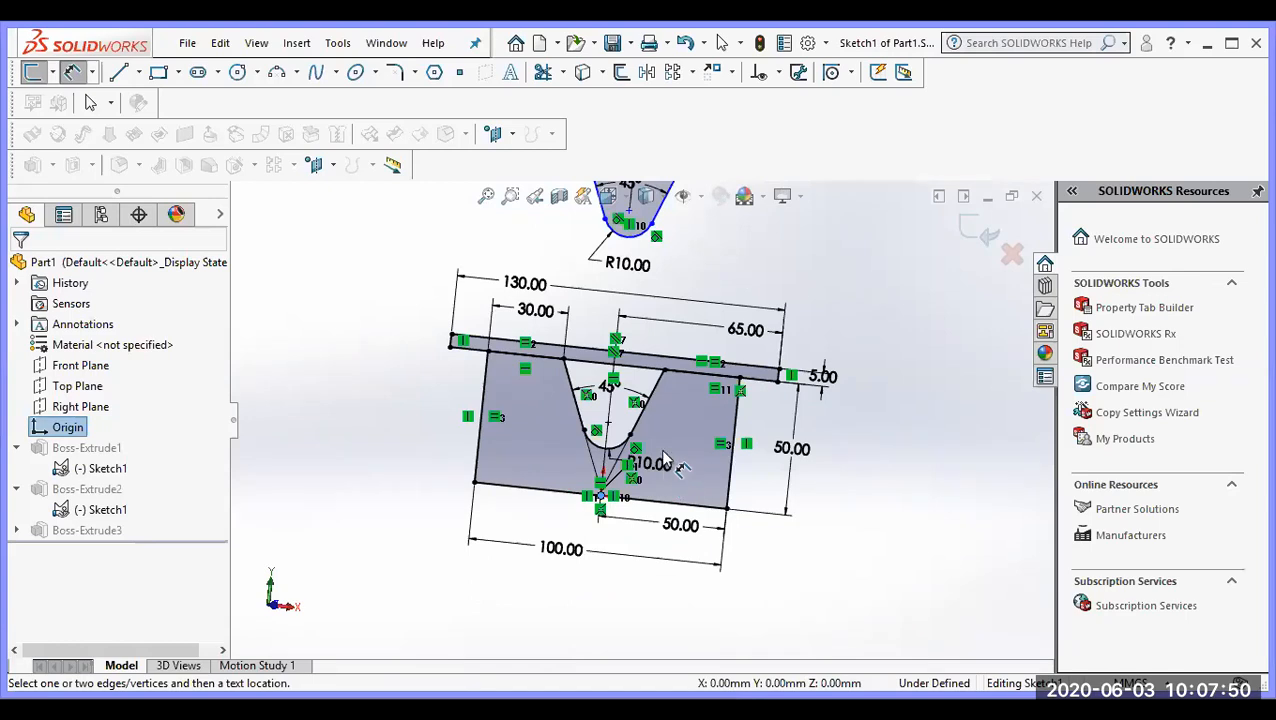
scroll(684, 325, "up", 3)
left_click(698, 297)
left_click(806, 371)
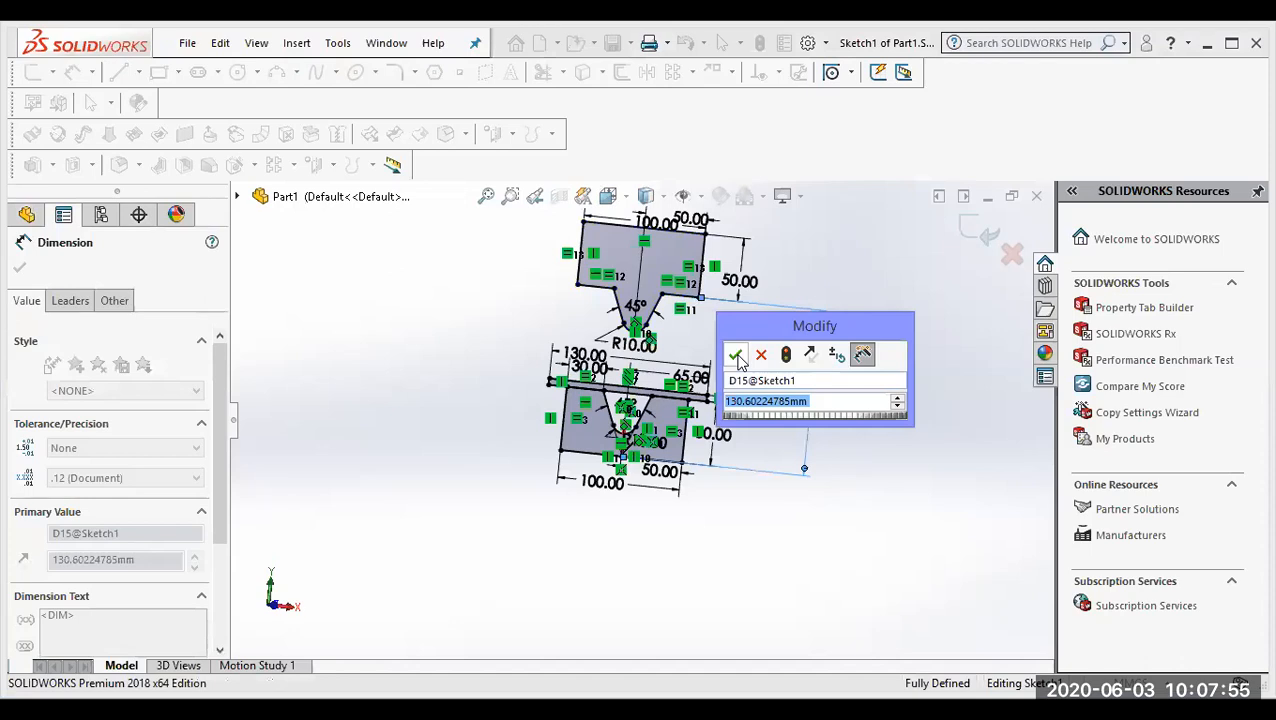
left_click(735, 354)
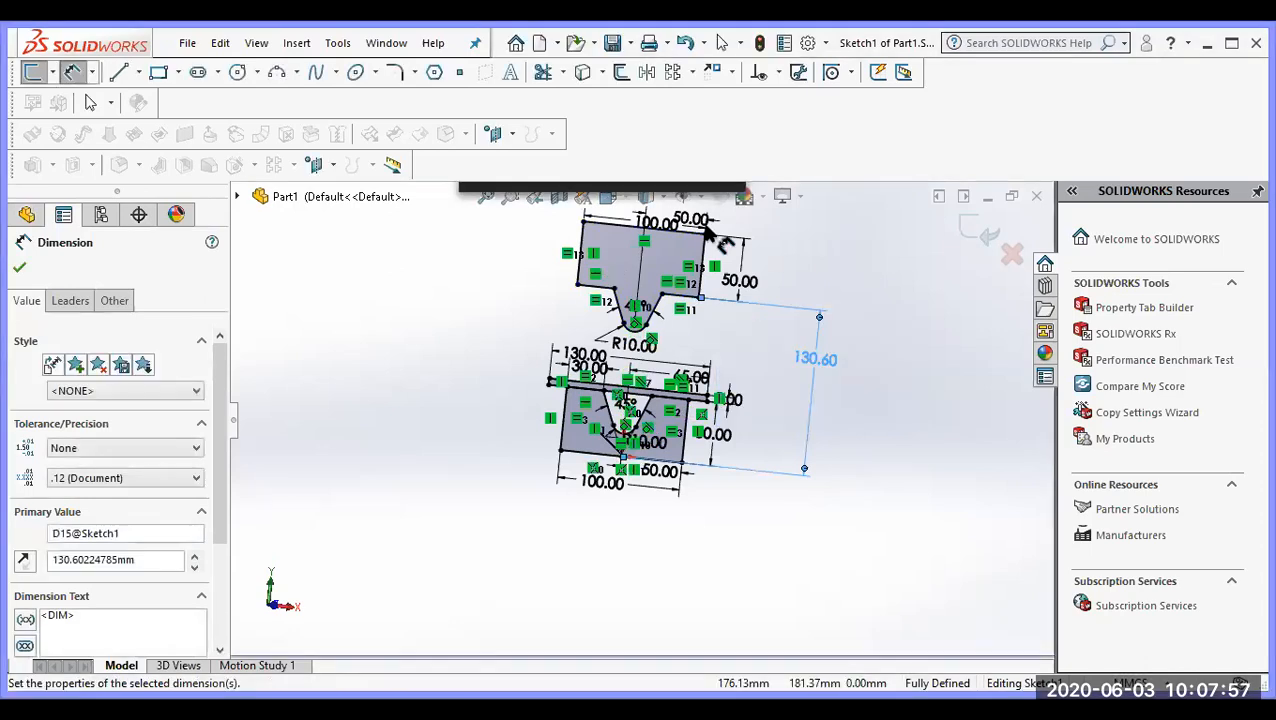
Step: Check the dimensions of the punch, plate and die profiles in the sketch, and exit the sketch
left_click(706, 232)
scroll(706, 240, "up", 2)
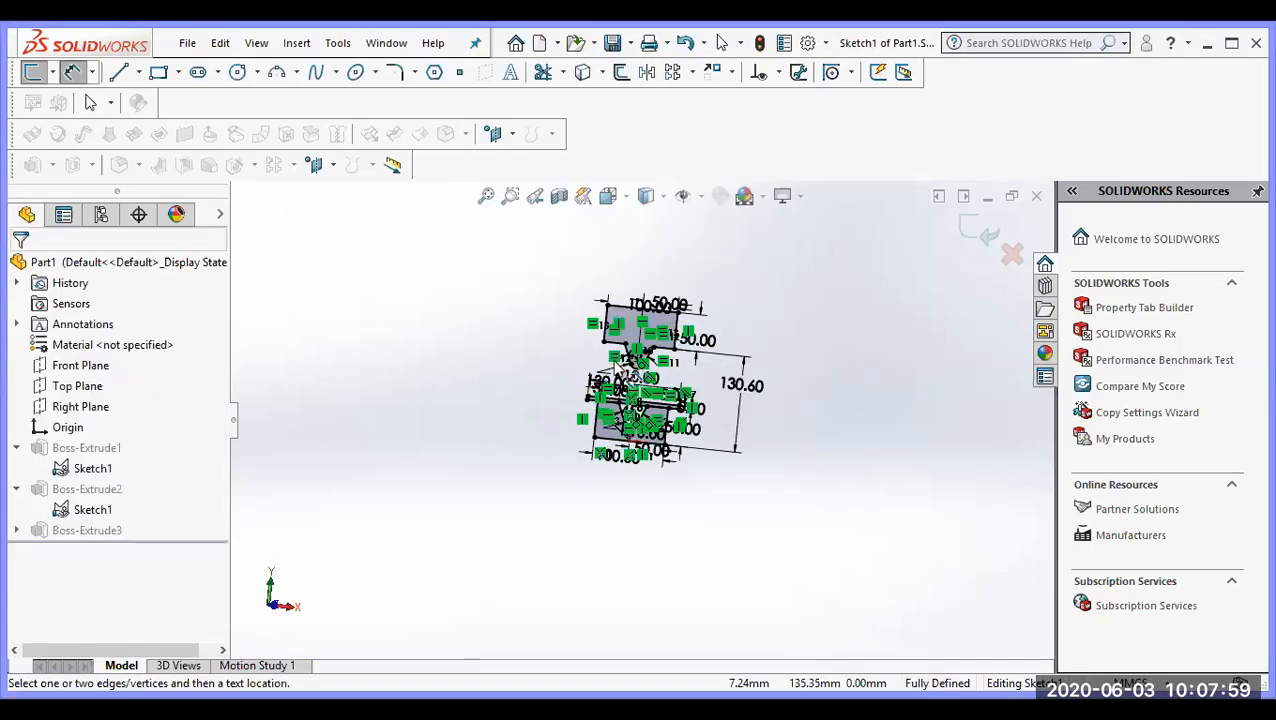
scroll(626, 372, "down", 5)
middle_click_drag(612, 399, 598, 421)
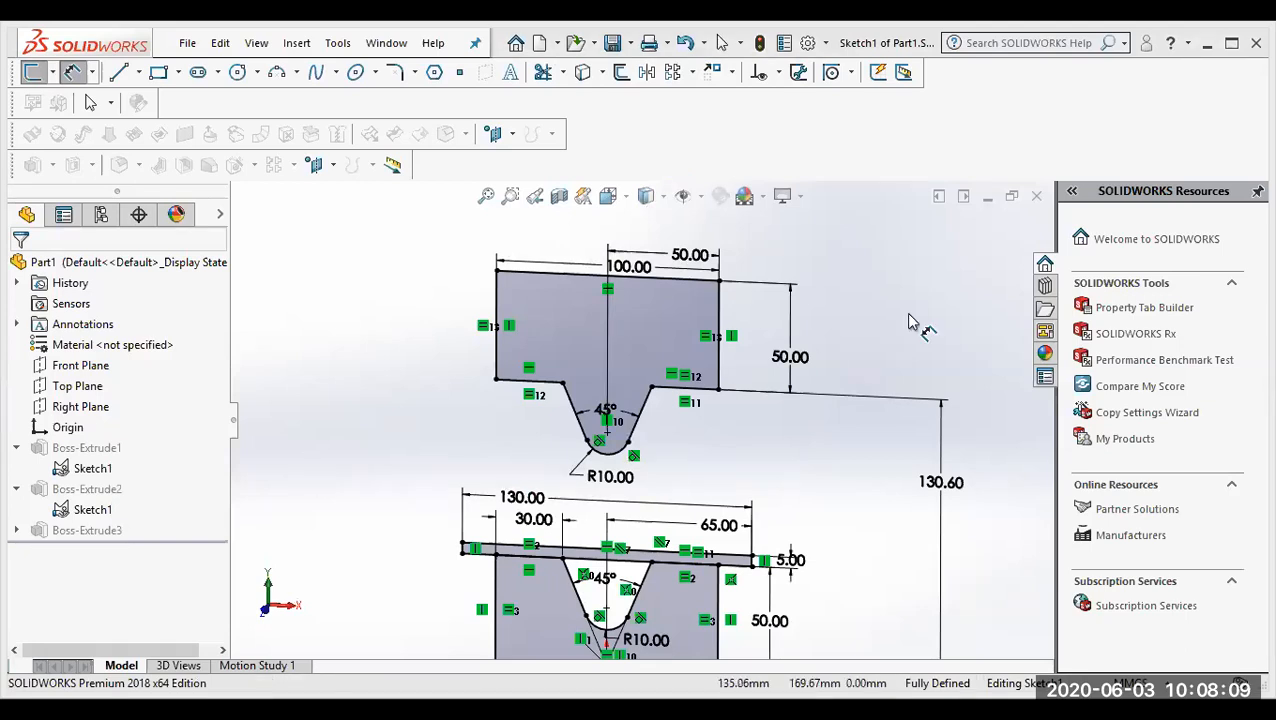
scroll(656, 414, "up", 3)
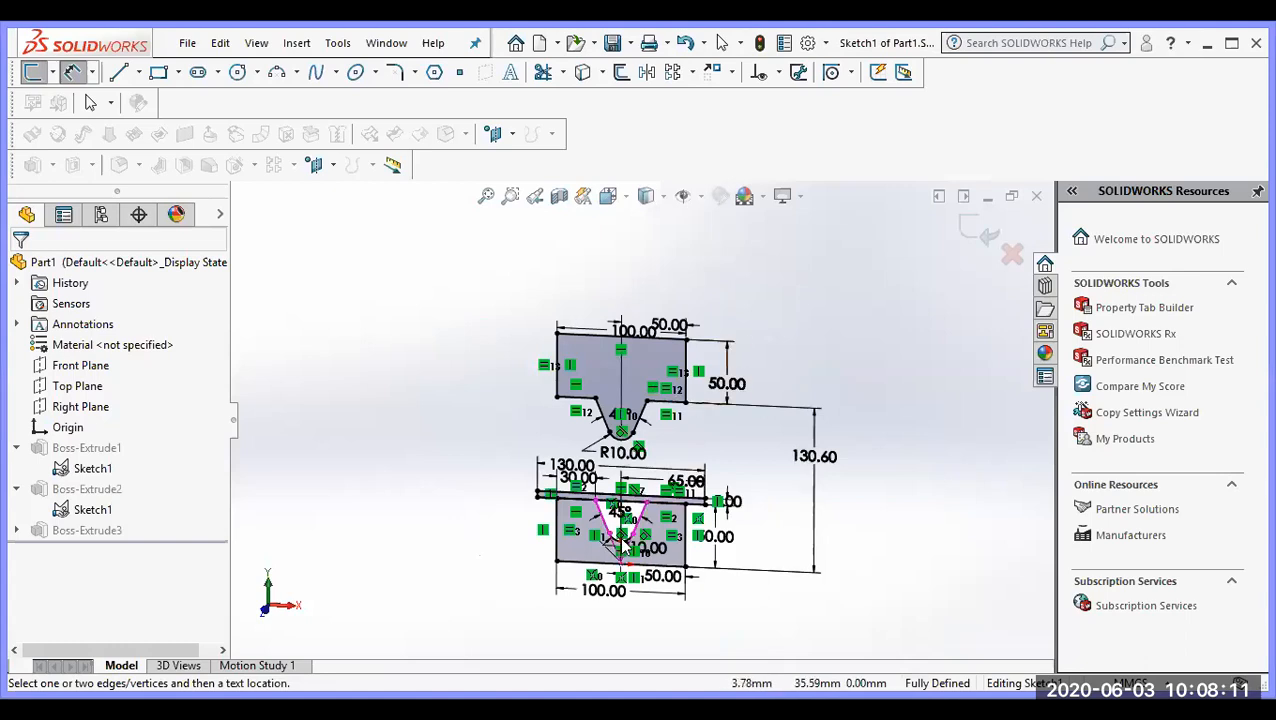
scroll(617, 568, "down", 2)
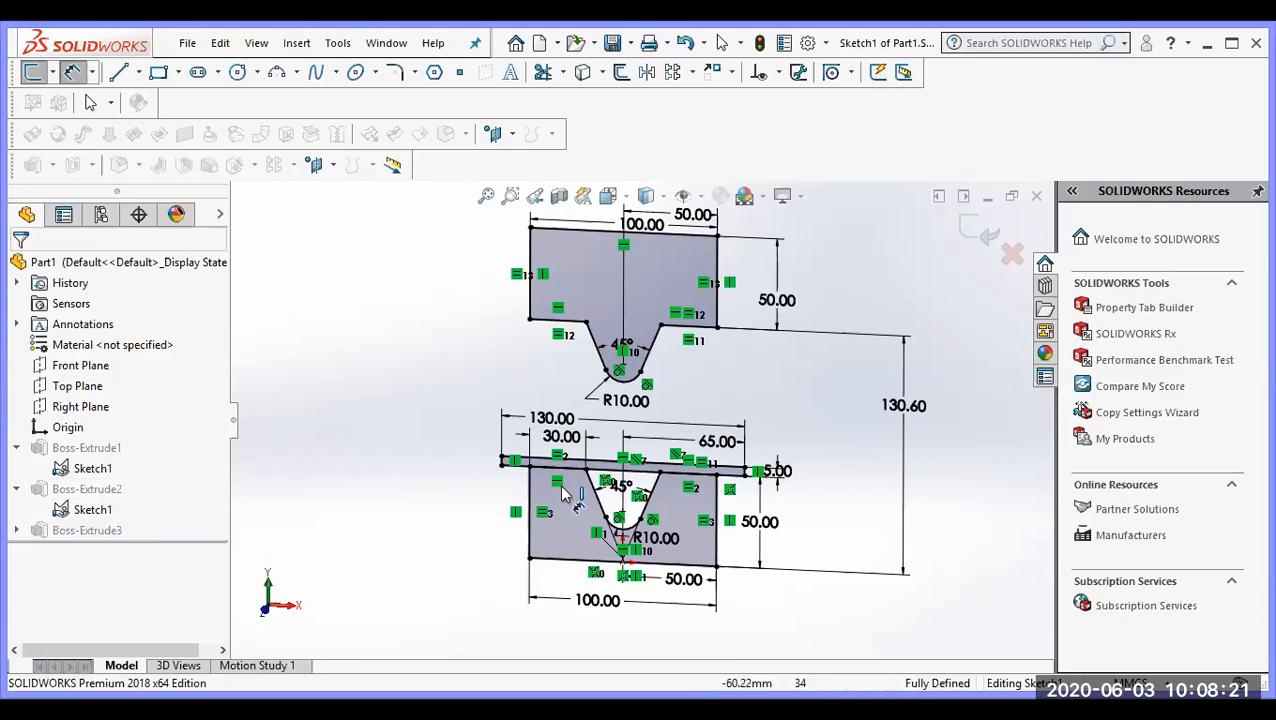
mouse_move(560, 490)
middle_mouse_down()
mouse_move(497, 511)
mouse_move(590, 528)
middle_mouse_up()
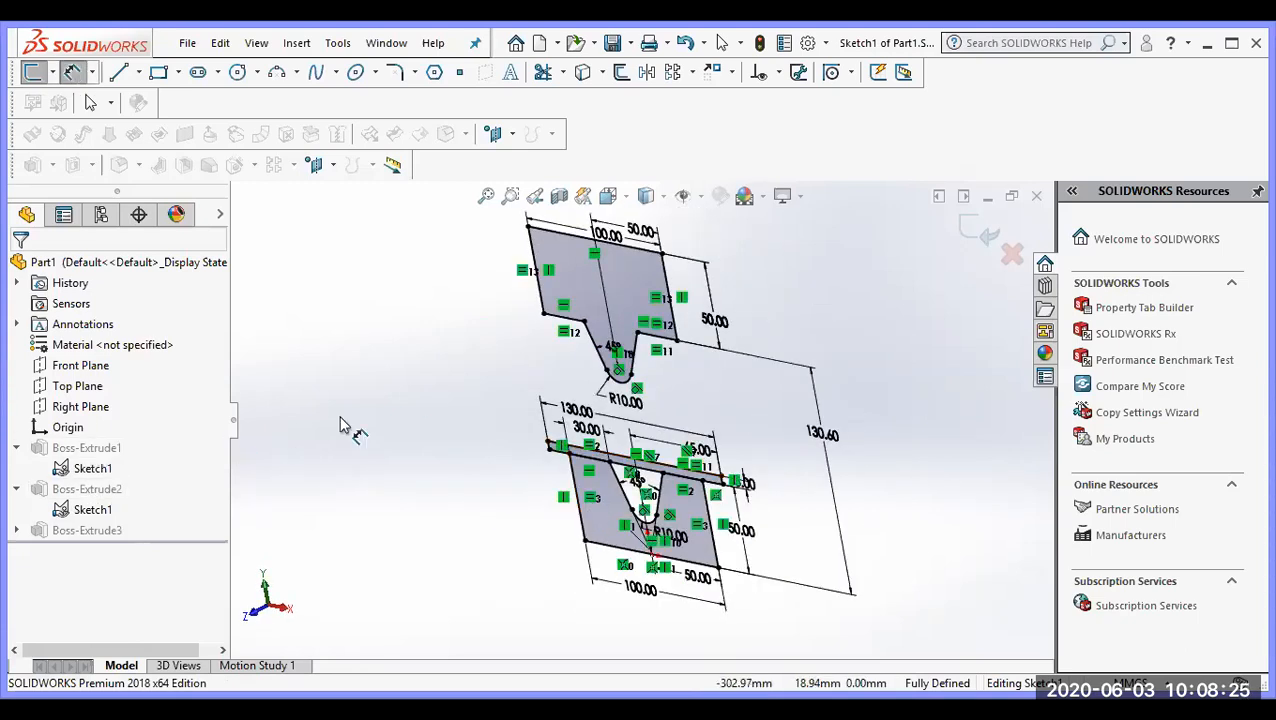
left_click(978, 232)
Step: Examine the punch, plate and V-grooved die bodies from above, below and the side, including the gap between them
mouse_move(751, 485)
middle_mouse_down()
mouse_move(742, 524)
mouse_move(820, 436)
mouse_move(840, 442)
mouse_move(796, 466)
mouse_move(837, 390)
mouse_move(868, 384)
mouse_move(834, 441)
mouse_move(800, 428)
middle_mouse_up()
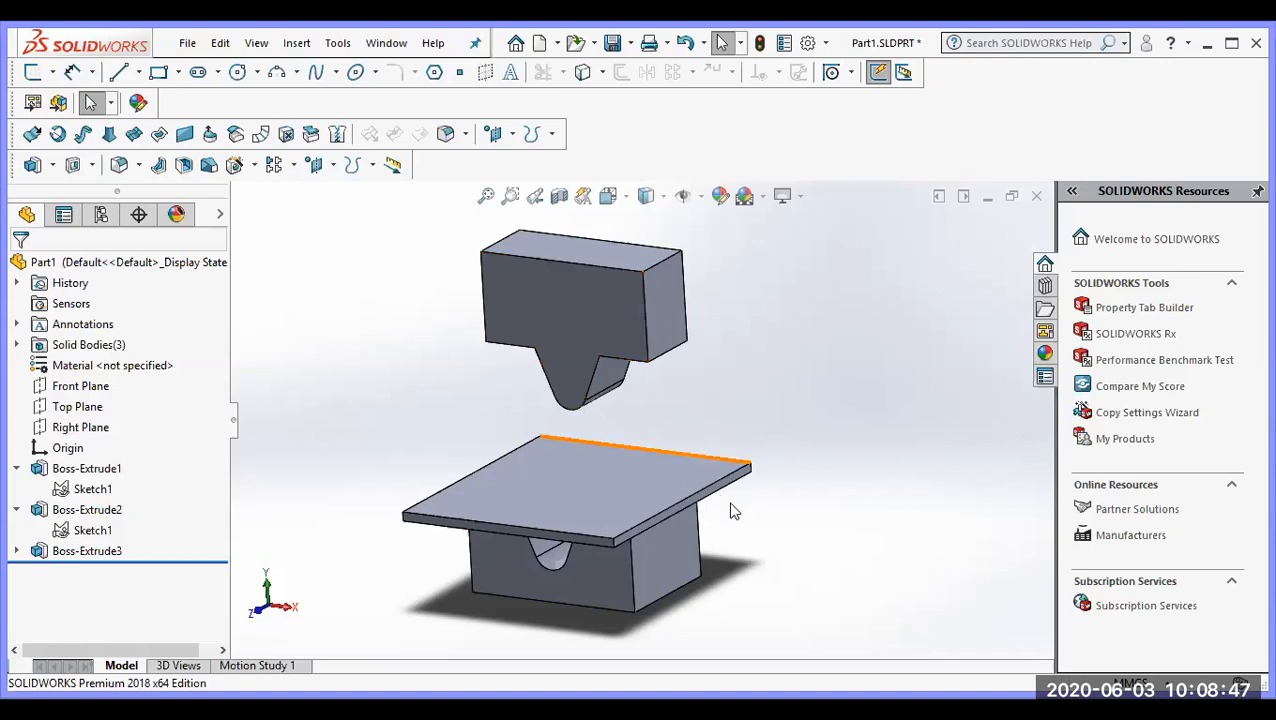
scroll(769, 527, "up", 2)
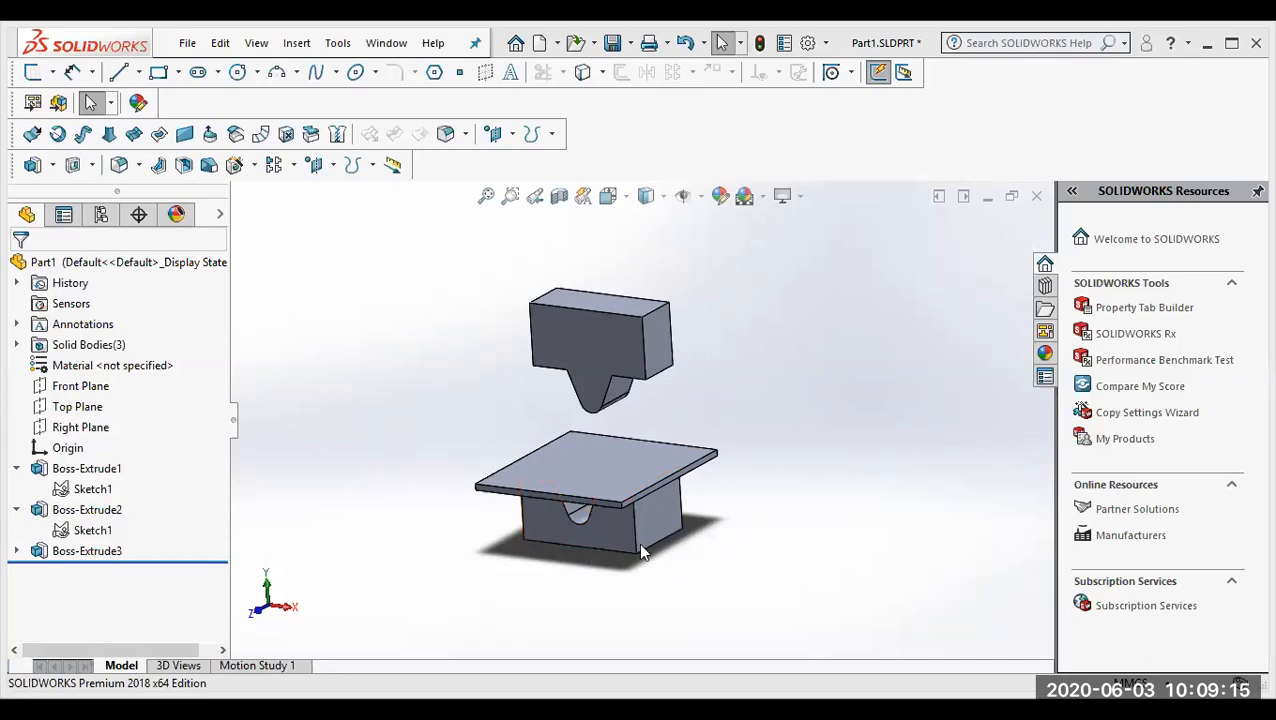
middle_click_drag(638, 545, 638, 458)
scroll(638, 488, "down", 1)
scroll(634, 489, "up", 2)
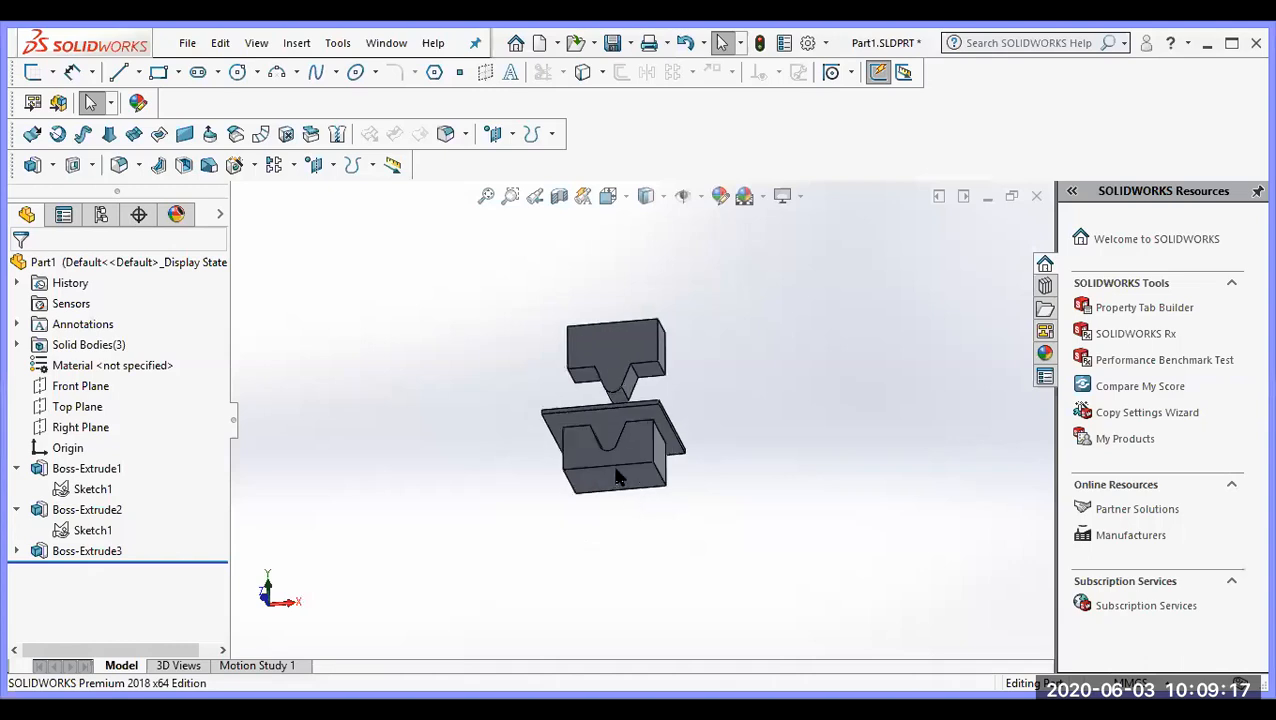
scroll(614, 470, "down", 2)
middle_click_drag(607, 515, 683, 520)
scroll(642, 266, "up", 3)
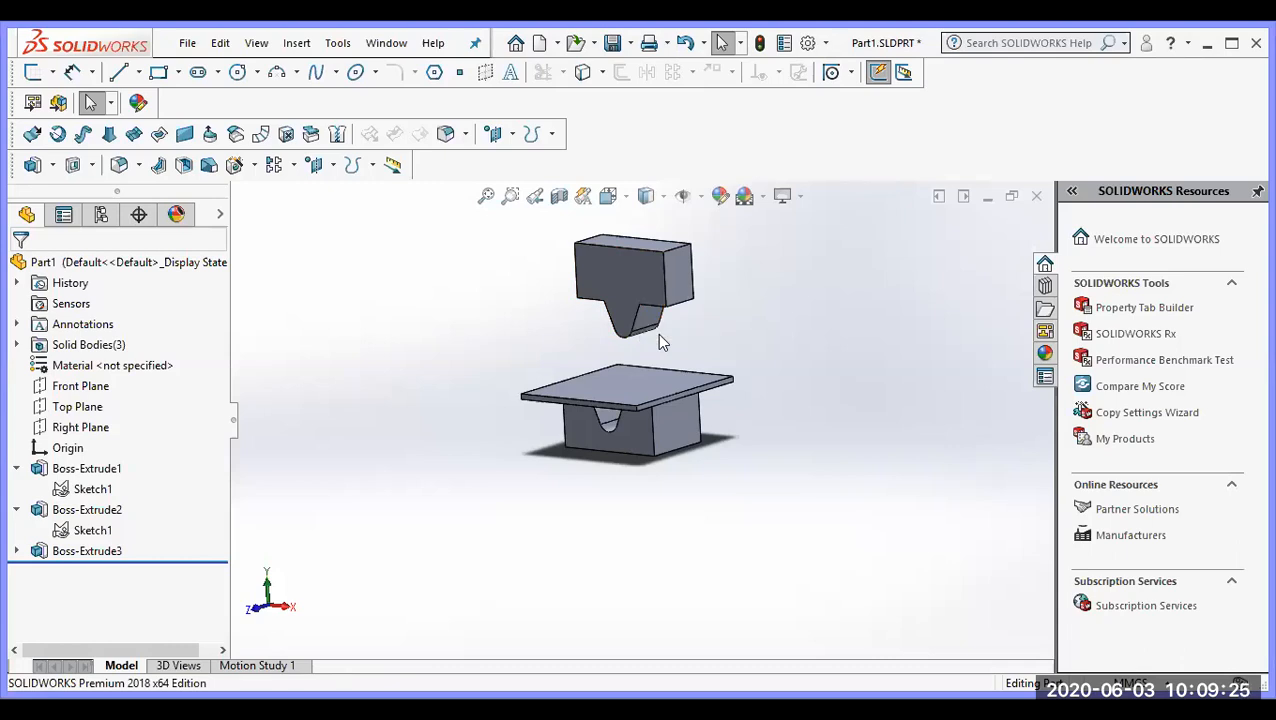
scroll(657, 333, "down", 3)
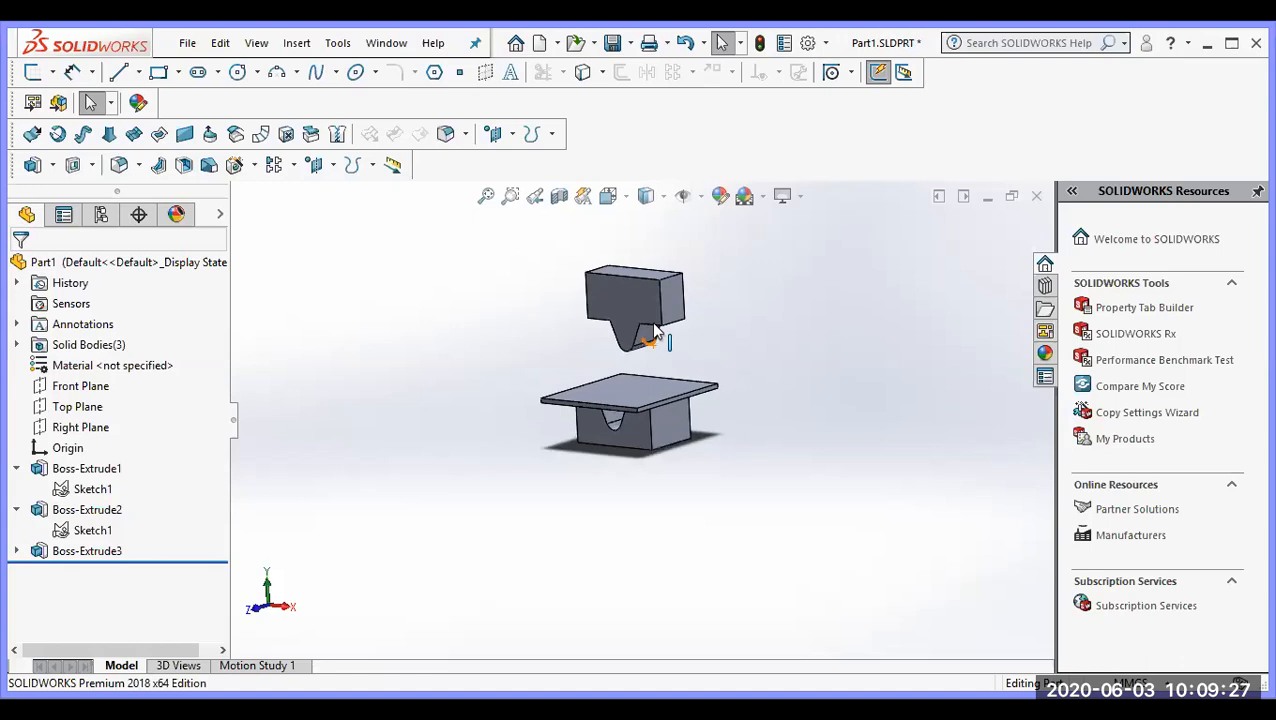
scroll(651, 303, "down", 2)
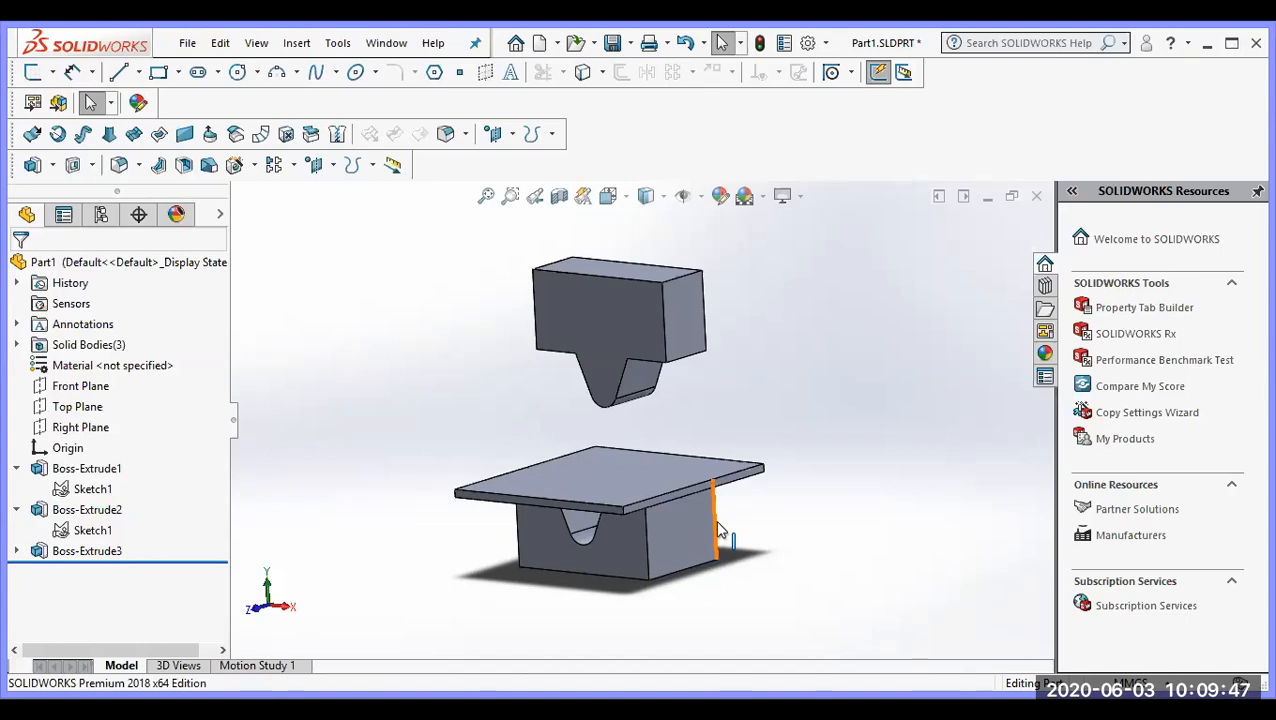
middle_click_drag(696, 447, 711, 378)
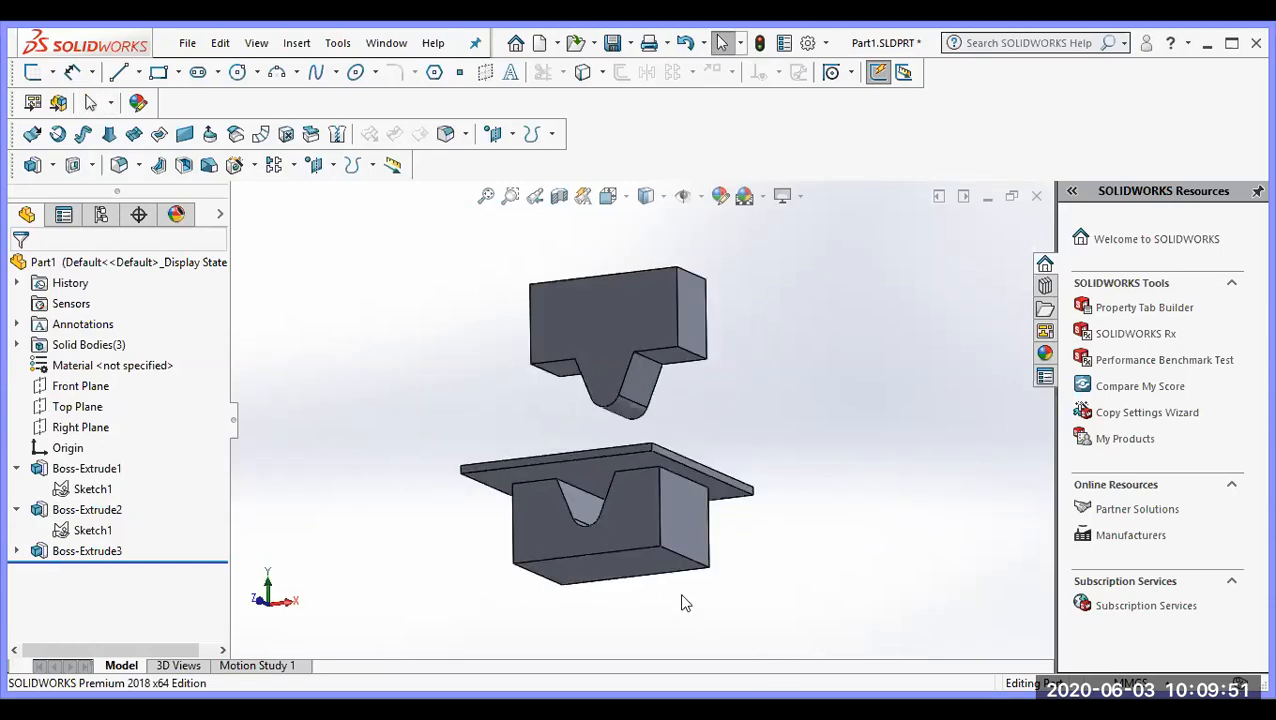
mouse_move(698, 506)
middle_mouse_down()
mouse_move(701, 573)
mouse_move(684, 500)
middle_mouse_up()
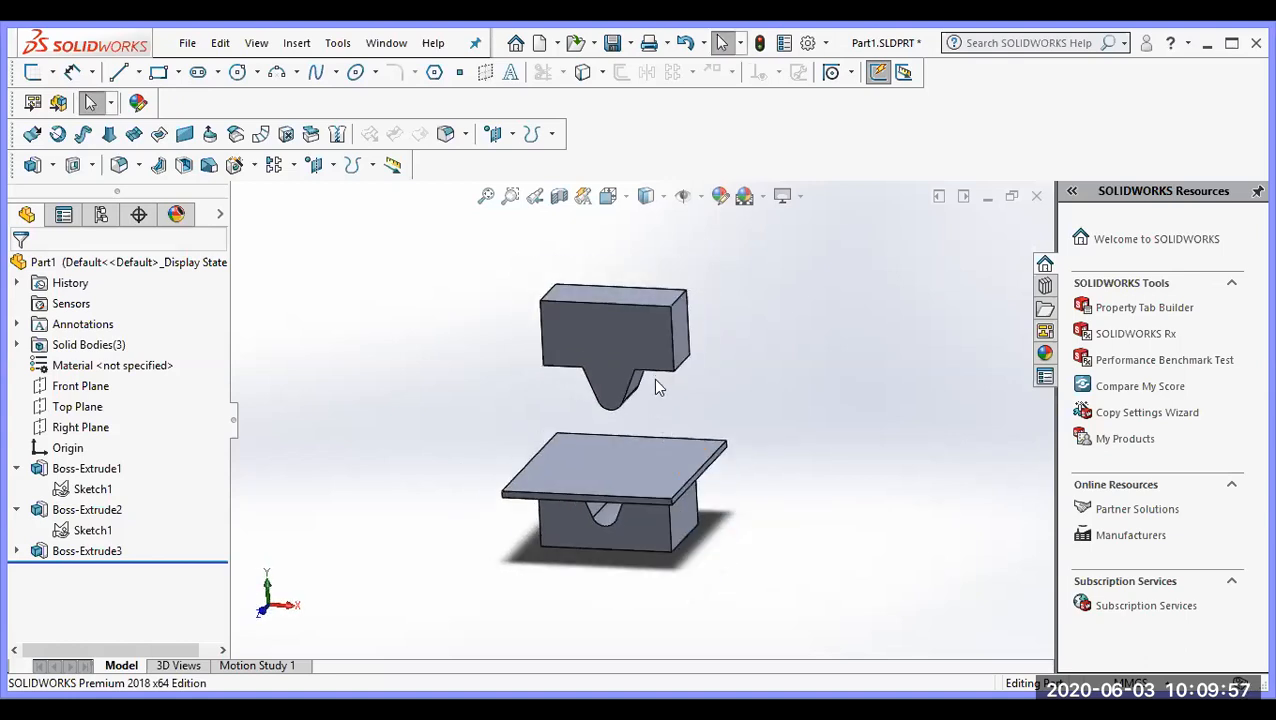
scroll(683, 453, "up", 1)
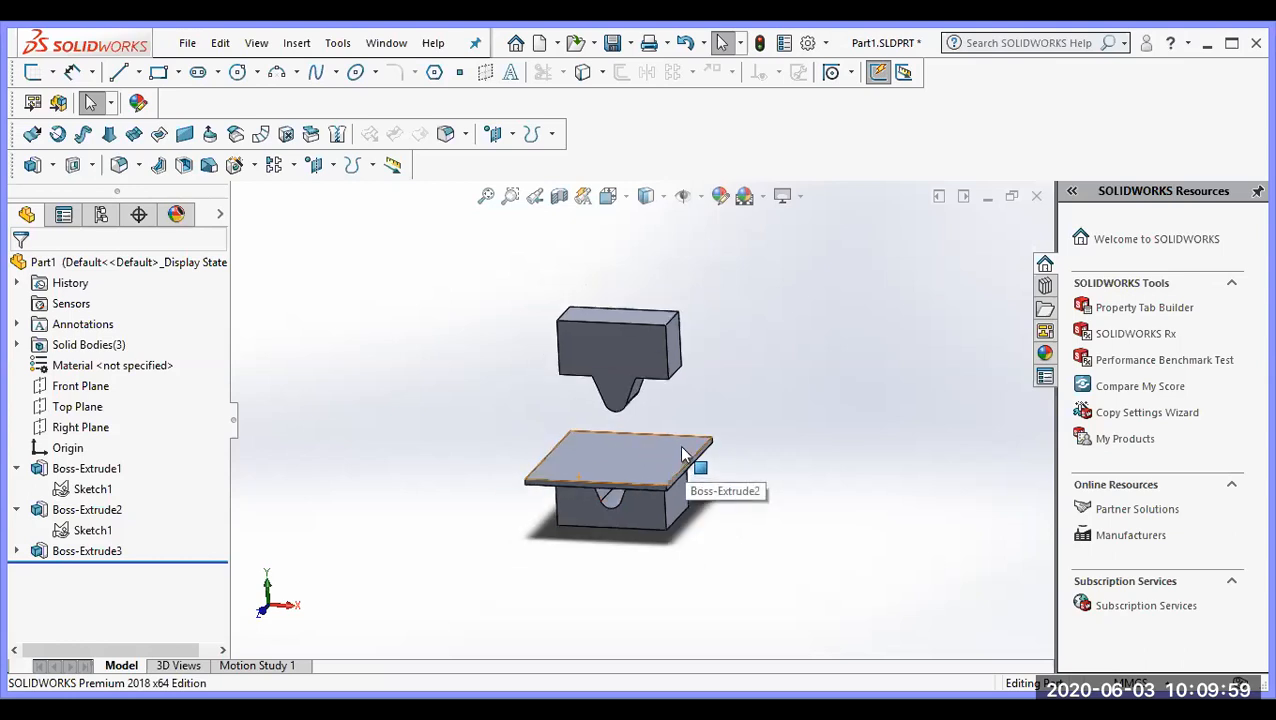
scroll(683, 453, "down", 2)
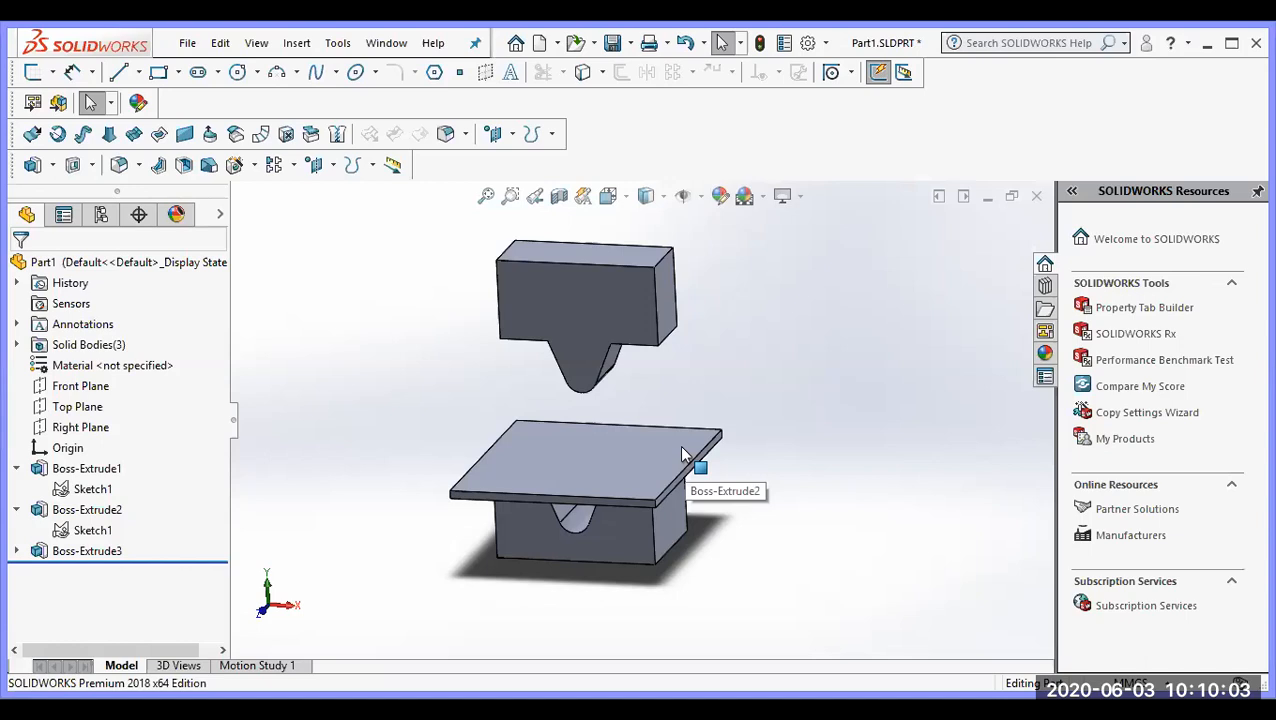
mouse_move(561, 477)
middle_mouse_down()
mouse_move(572, 518)
mouse_move(546, 483)
mouse_move(552, 463)
middle_mouse_up()
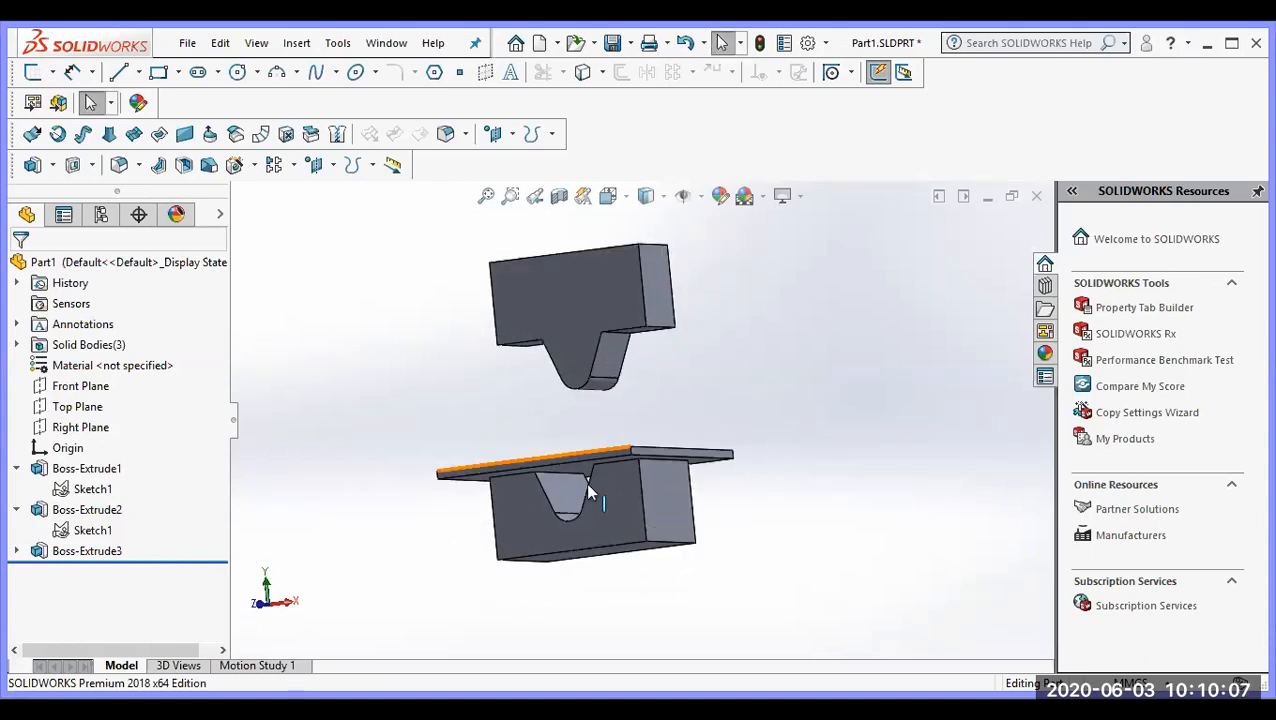
middle_click_drag(591, 510, 585, 553)
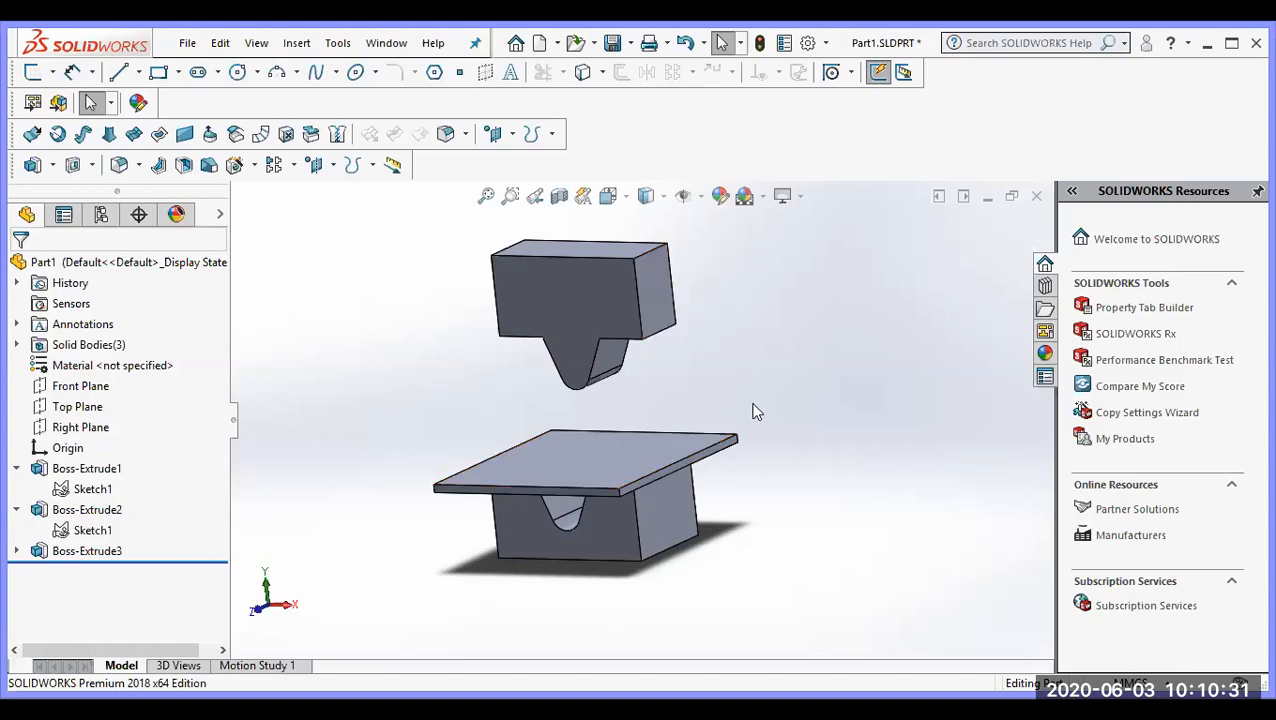
scroll(815, 500, "up", 3)
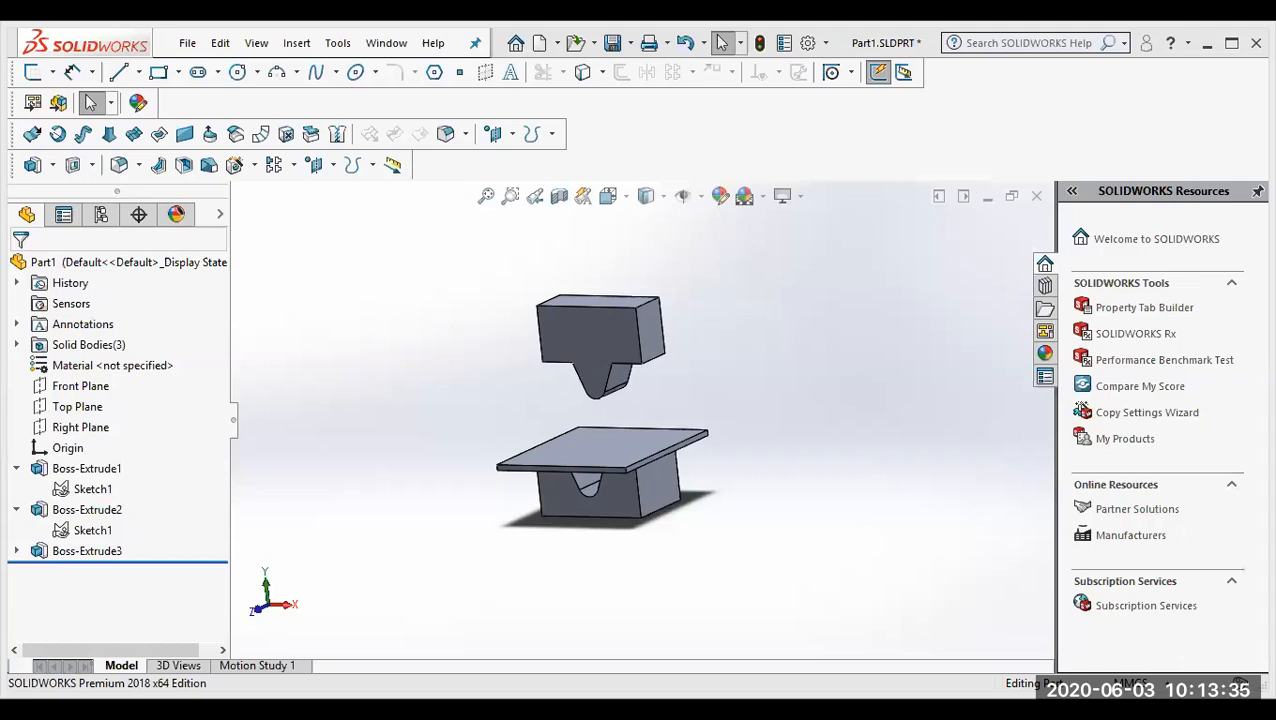
Step: Switch to ANSYS Workbench and select the Explicit Materials library among the engineering data sources
key("alt+Tab")
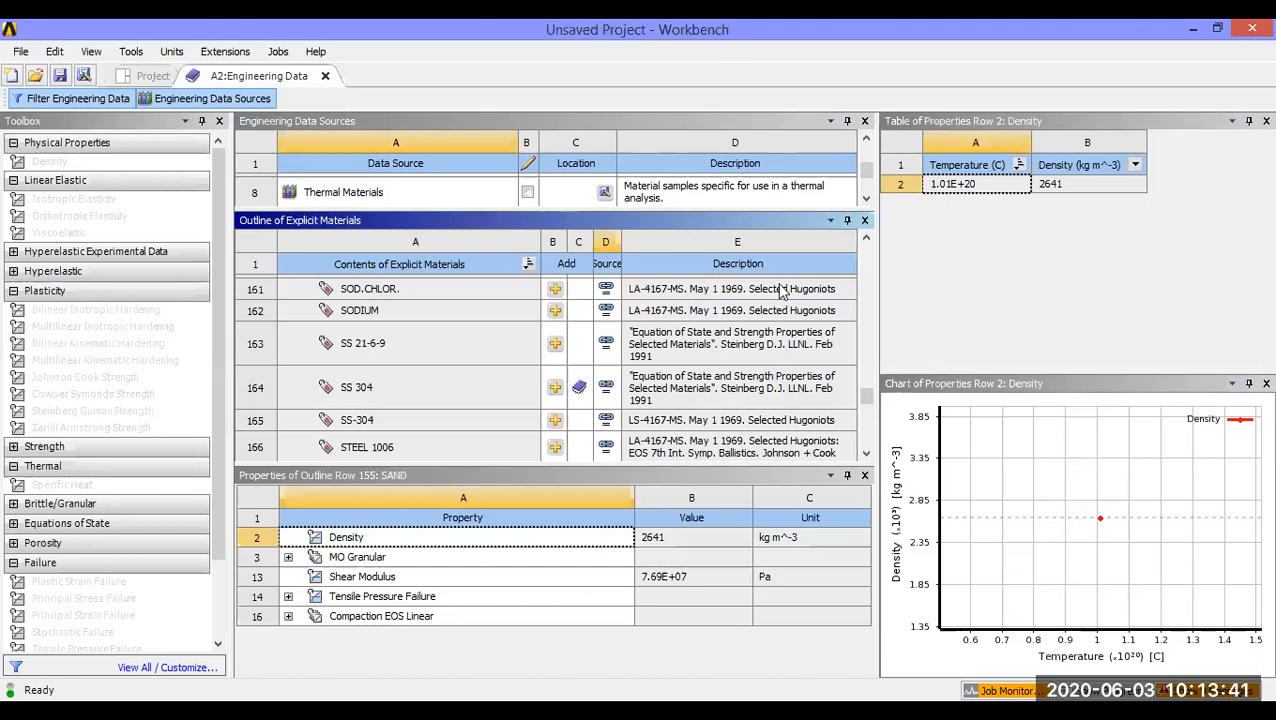
left_click(866, 140)
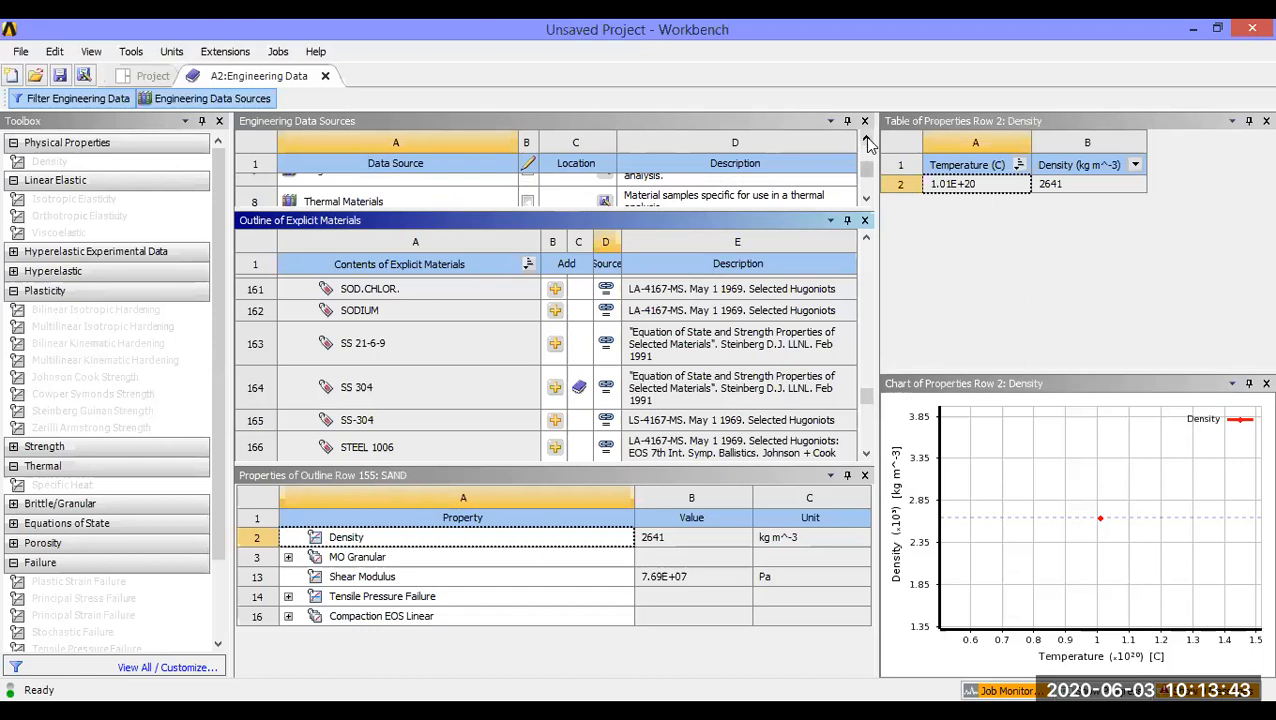
left_click(866, 140)
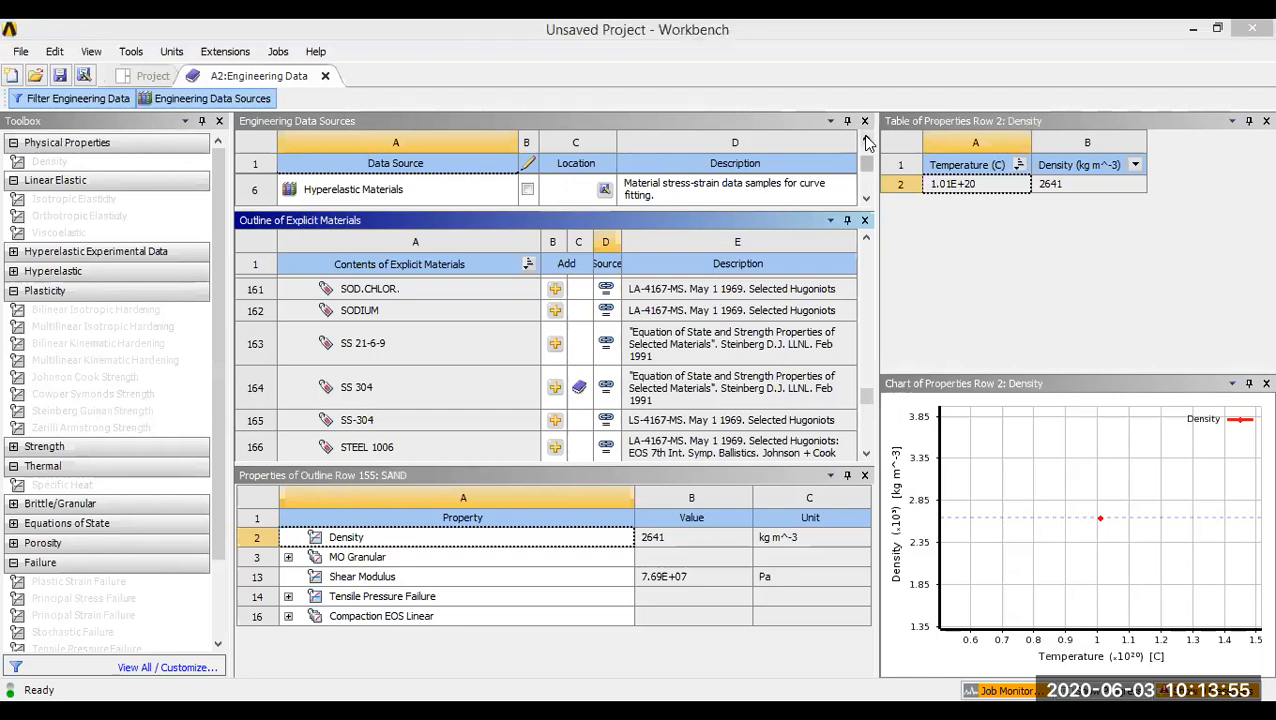
left_click(866, 138)
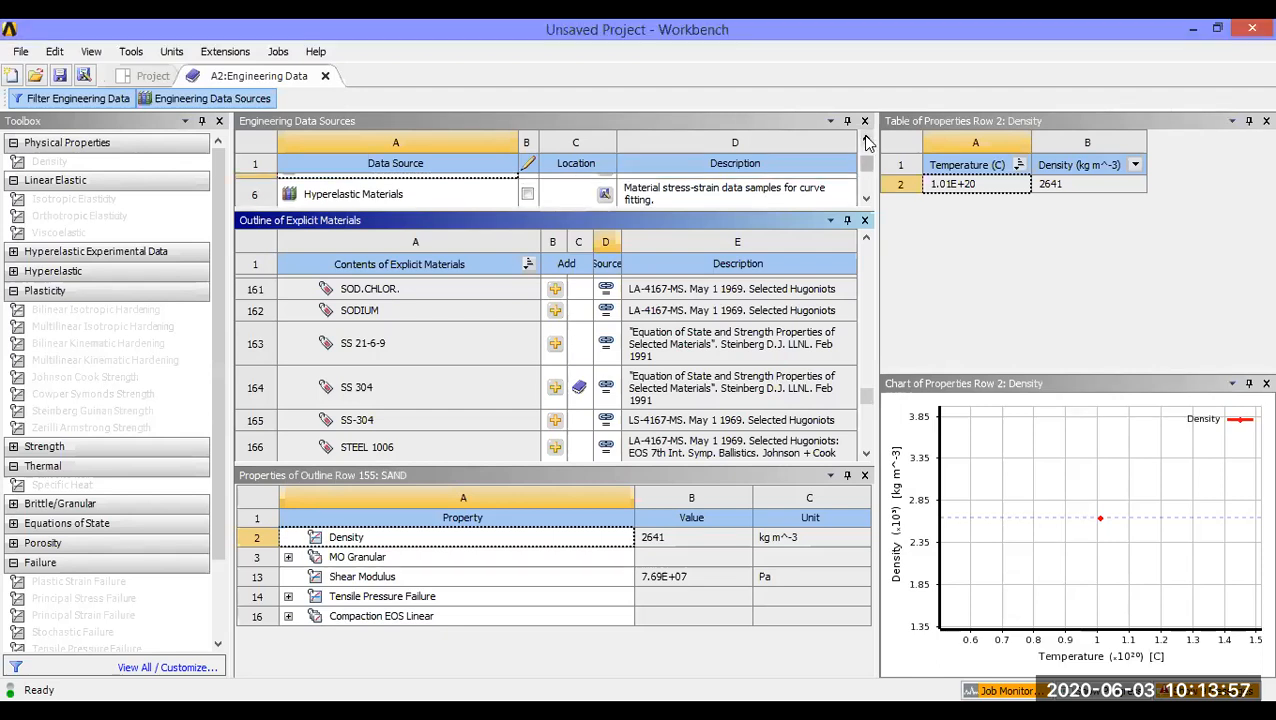
left_click(866, 138)
left_click(866, 138)
left_click(866, 138)
left_click(866, 138)
left_click(866, 138)
left_click_drag(869, 163, 868, 170)
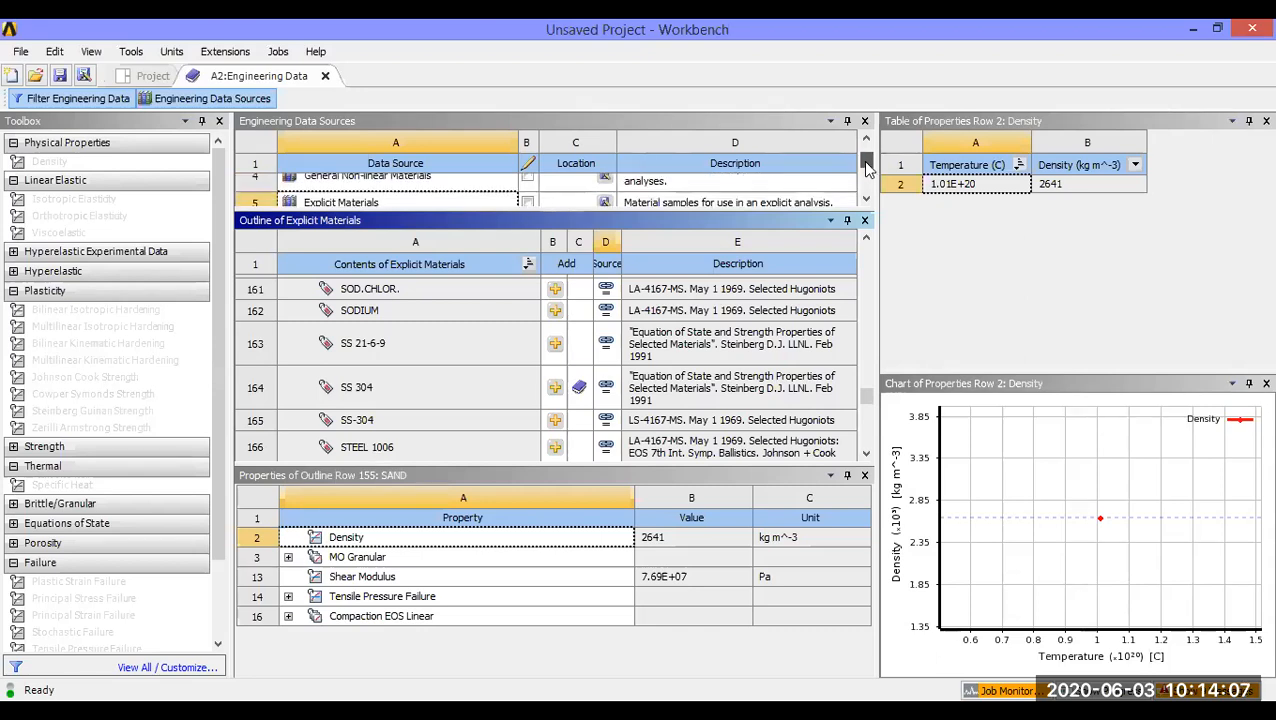
left_click(398, 203)
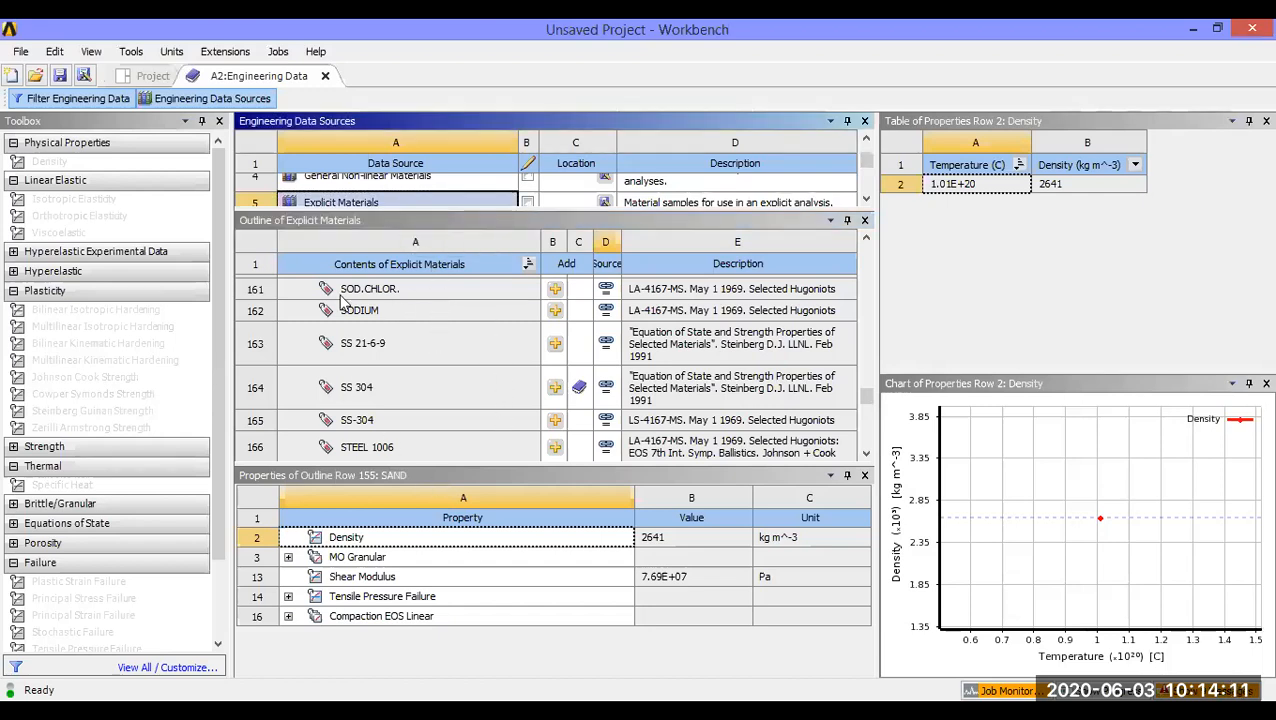
Step: Add STEEL 1006 from the Explicit Materials library to the analysis's engineering data and check its entry in the list
scroll(845, 415, "up", 5)
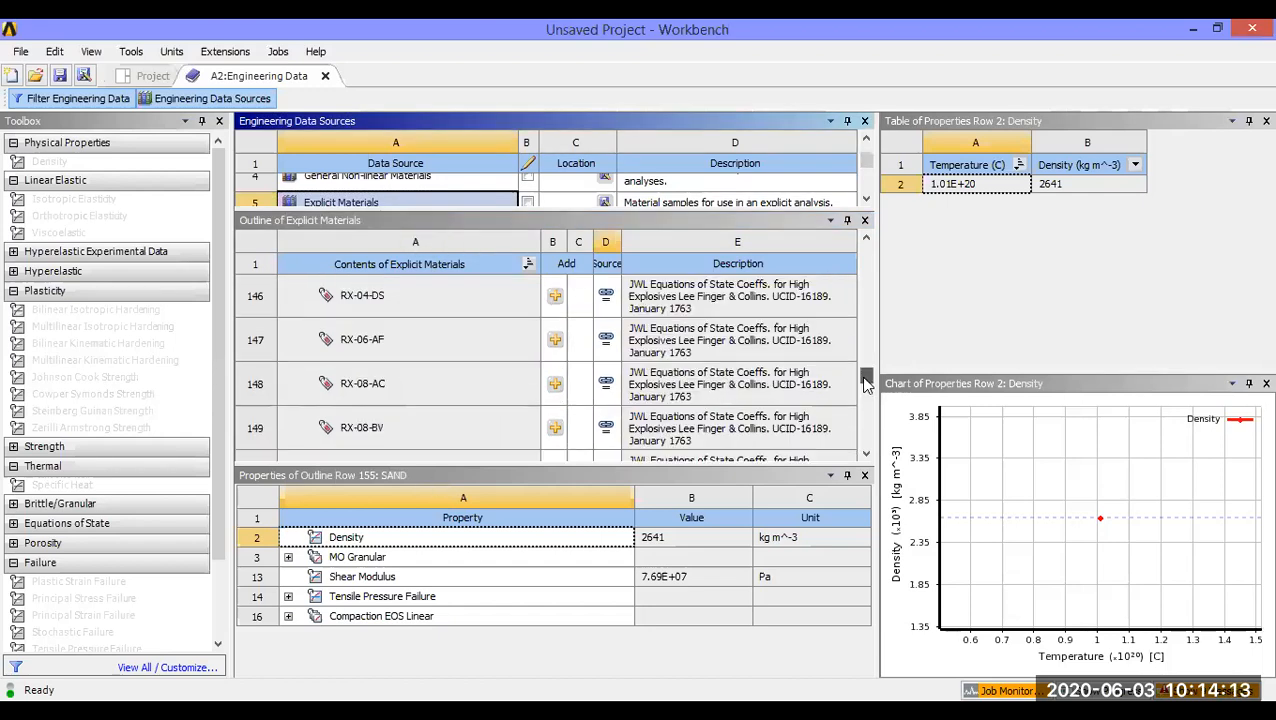
scroll(862, 407, "down", 5)
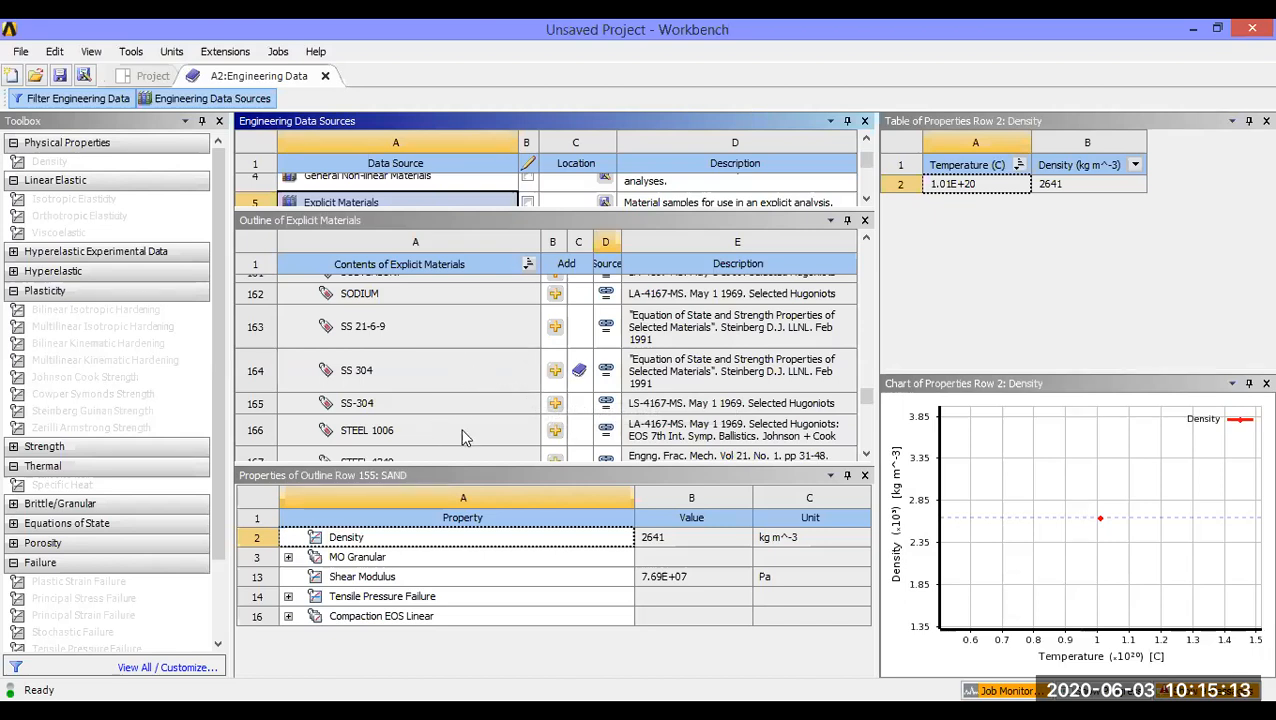
left_click(555, 432)
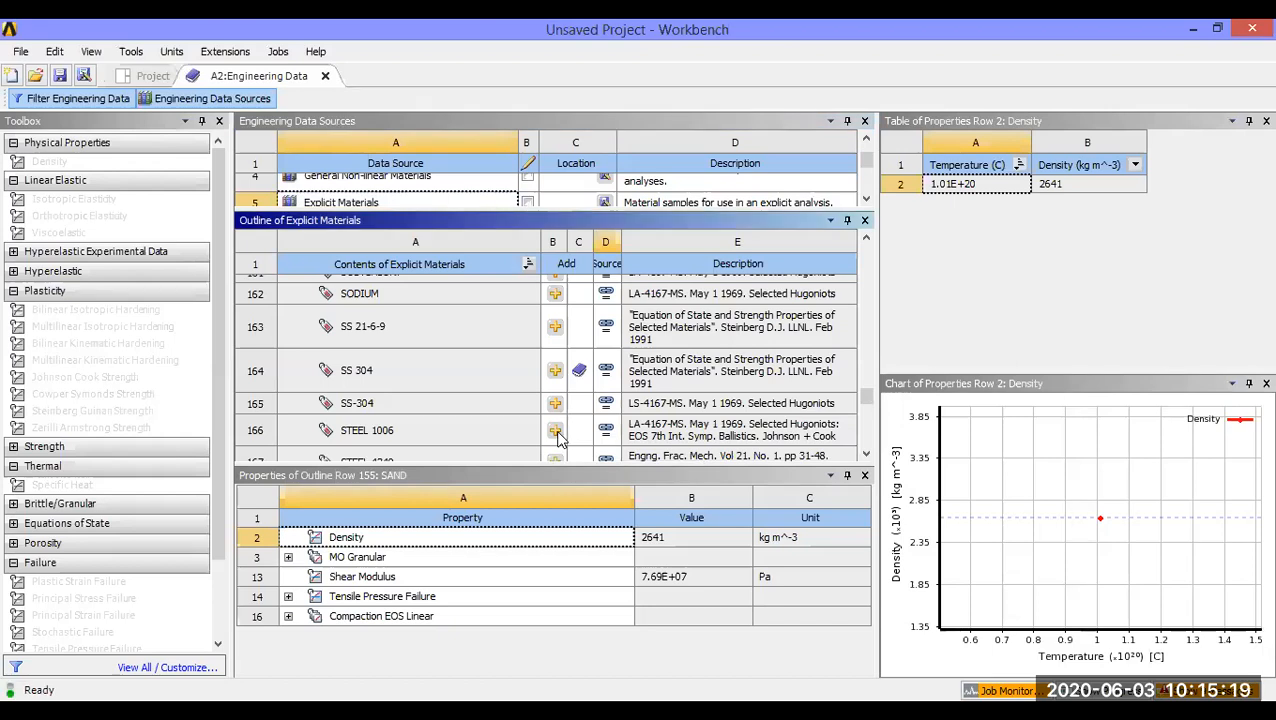
scroll(549, 432, "up", 3)
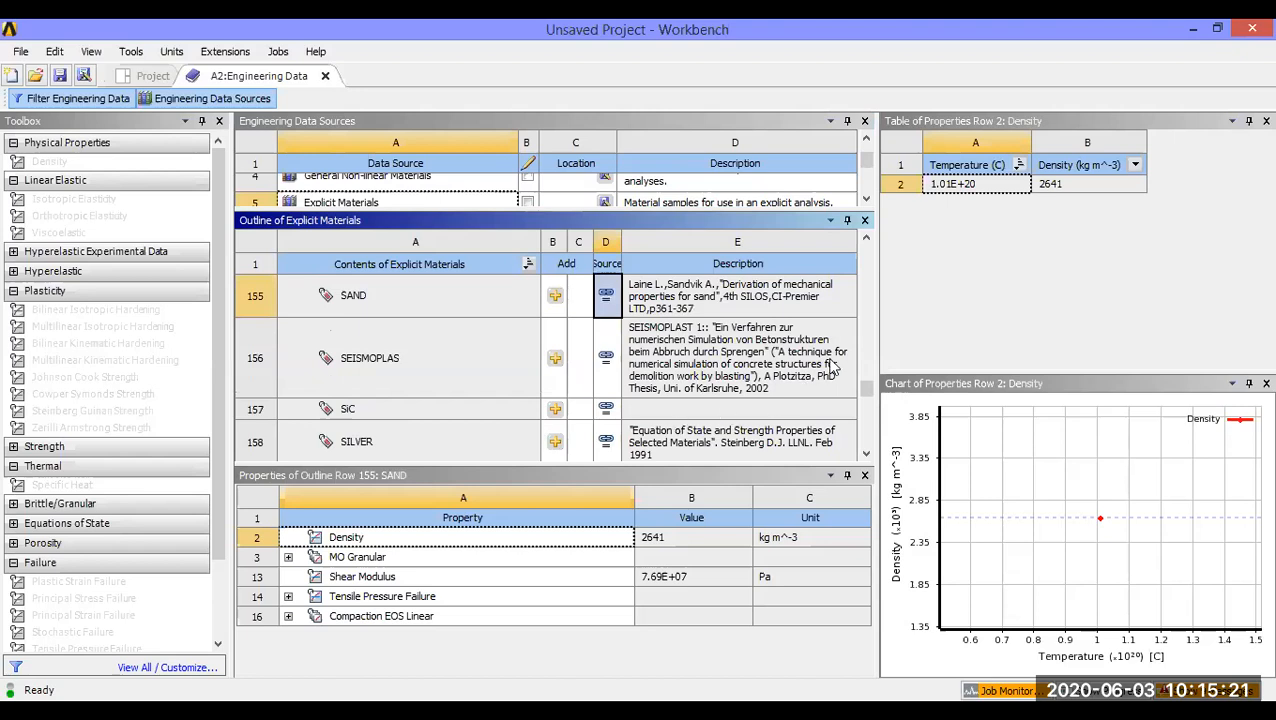
left_click_drag(868, 398, 870, 390)
scroll(868, 400, "down", 3)
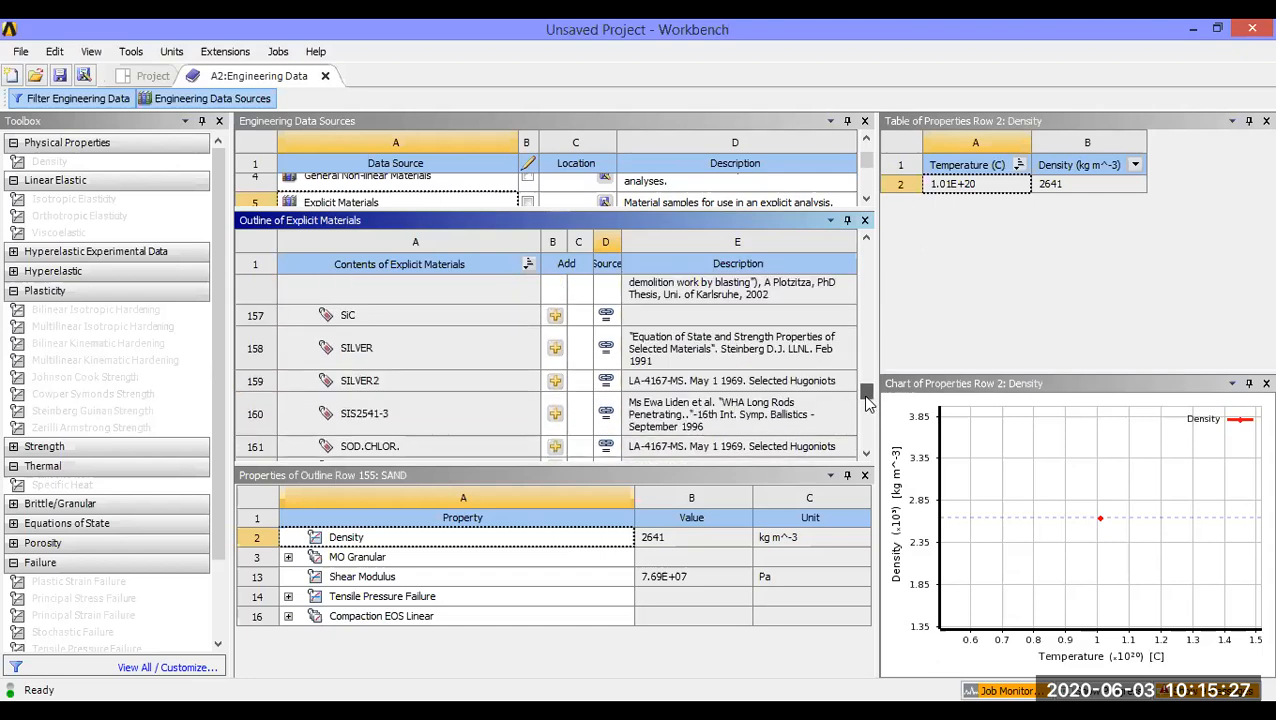
scroll(641, 414, "down", 1)
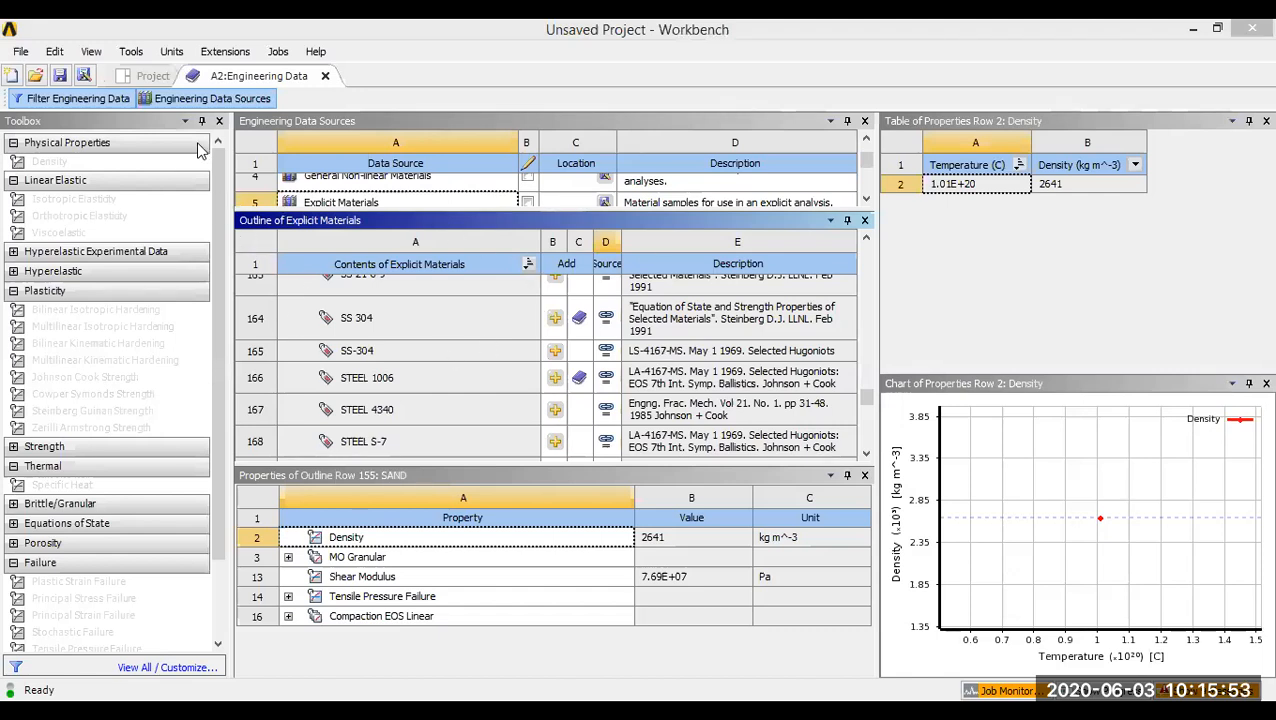
Step: Return to the project schematic and review the available actions for the Explicit Dynamics system's Geometry cell
left_click(148, 77)
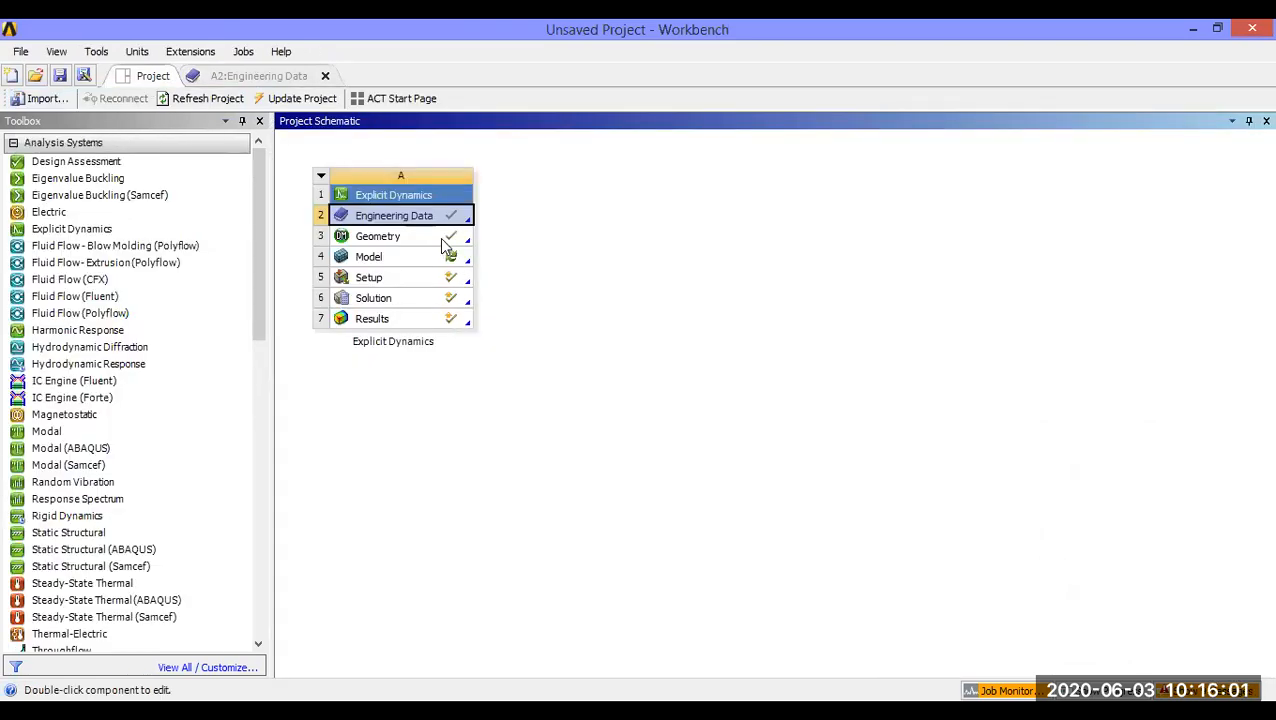
left_click(441, 238)
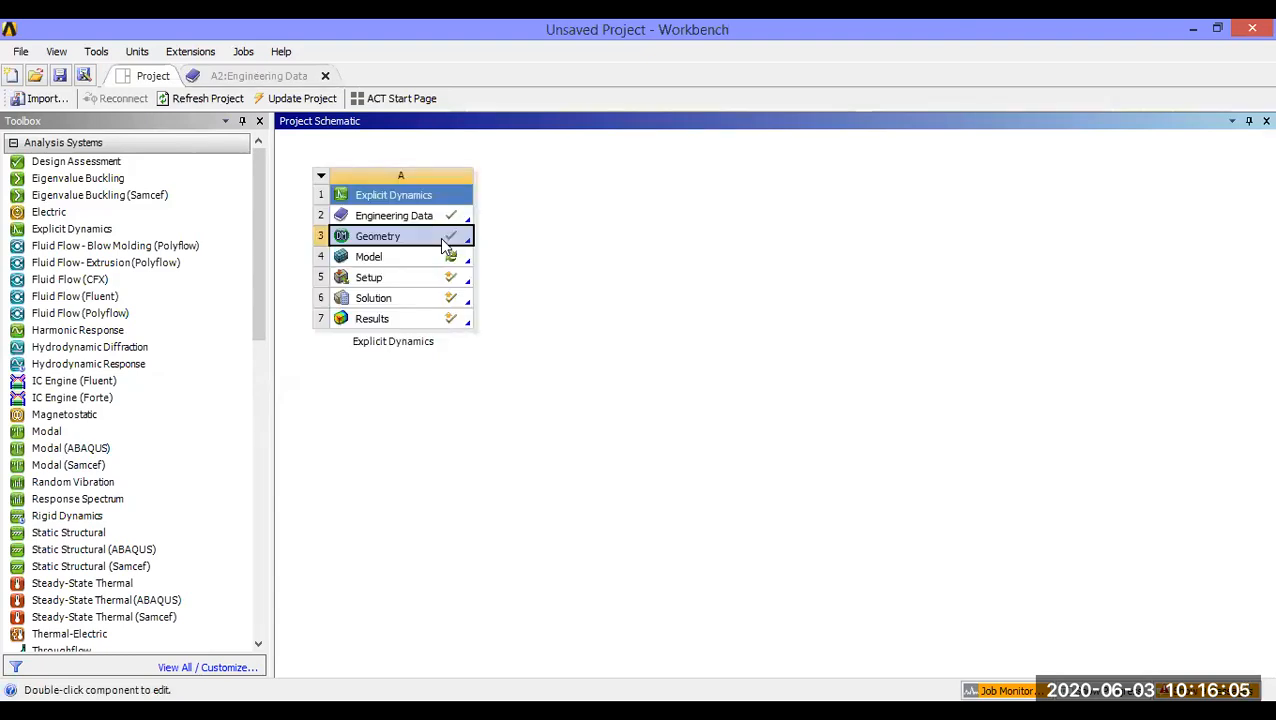
right_click(440, 237)
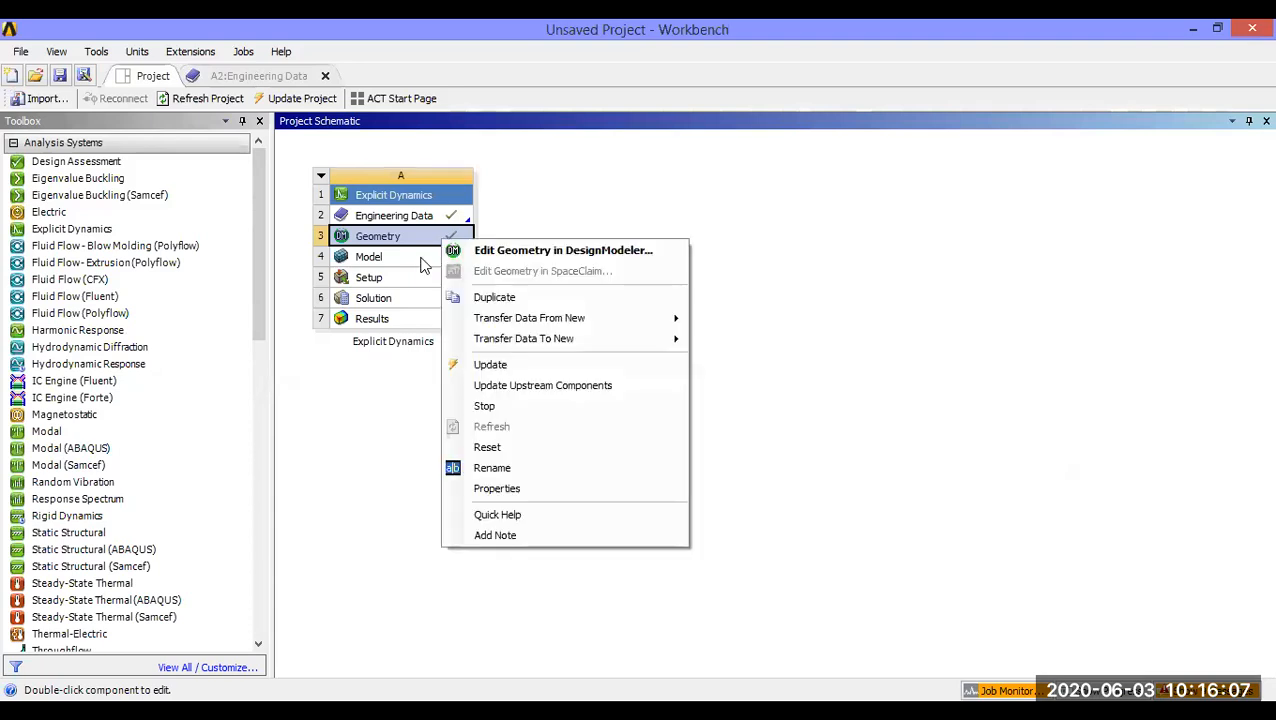
left_click(407, 478)
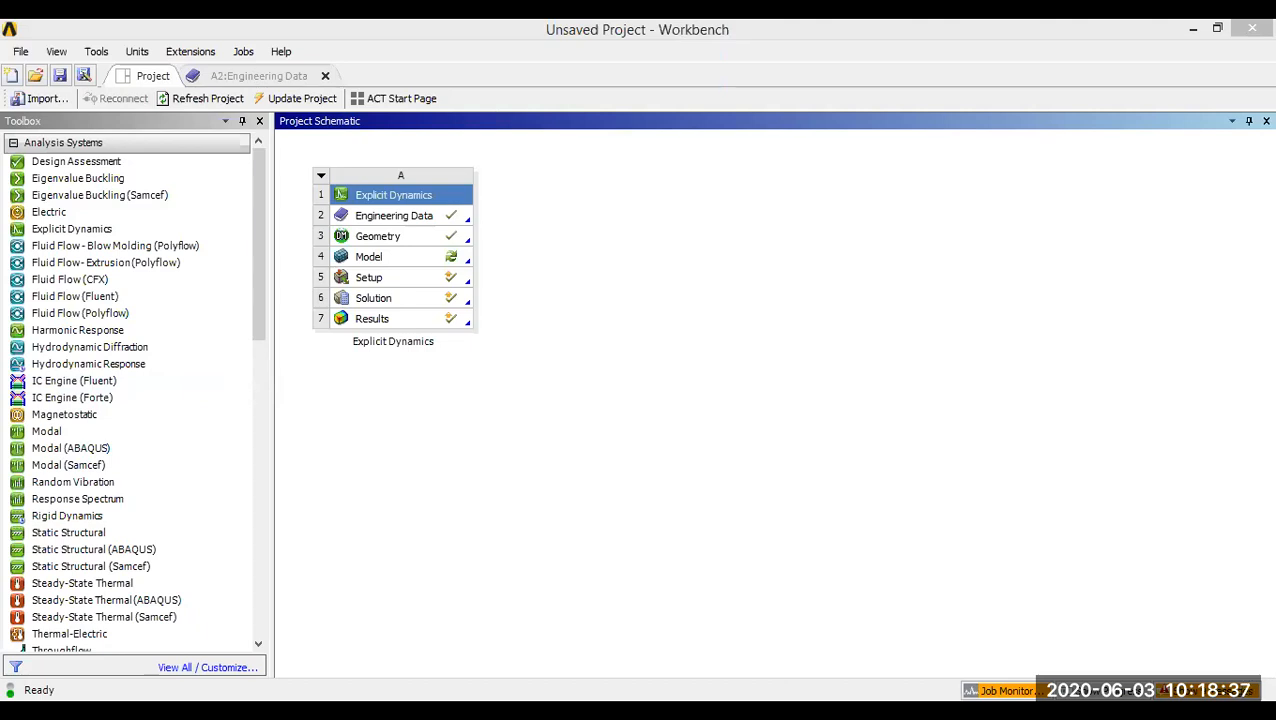
left_click(616, 408)
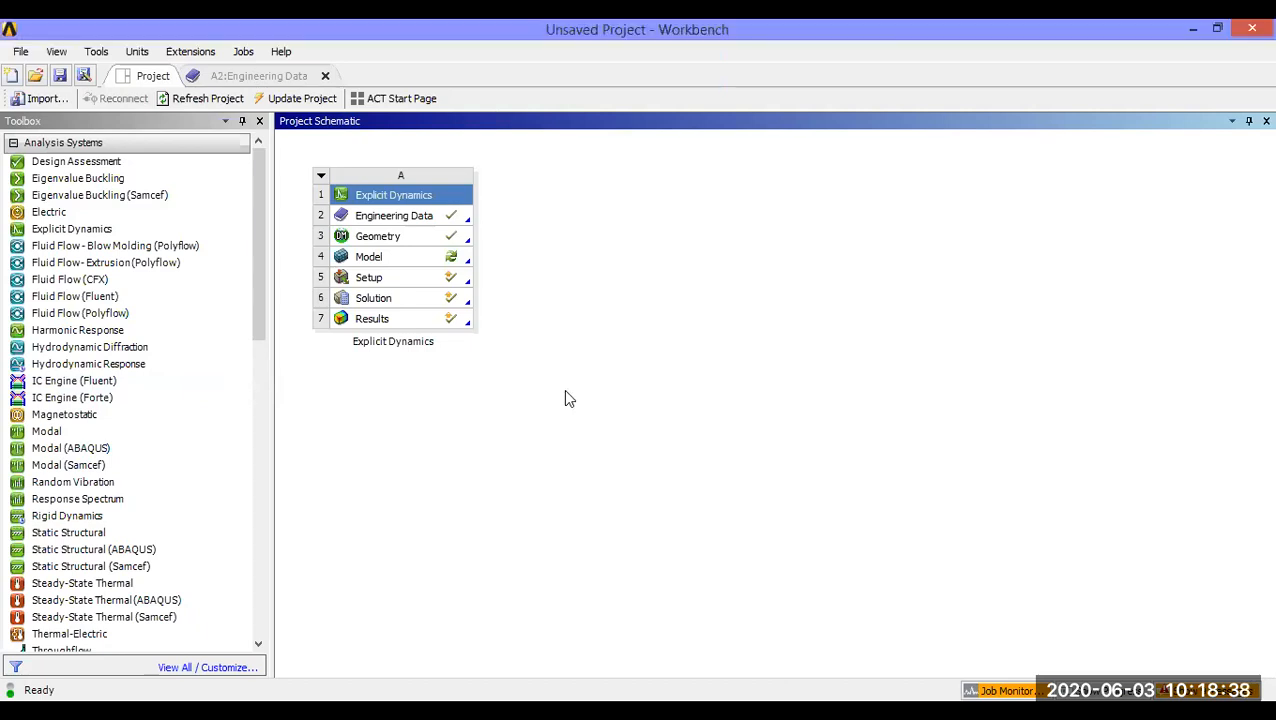
Step: Open the Explicit Dynamics system's geometry for editing in DesignModeler
left_click(450, 242)
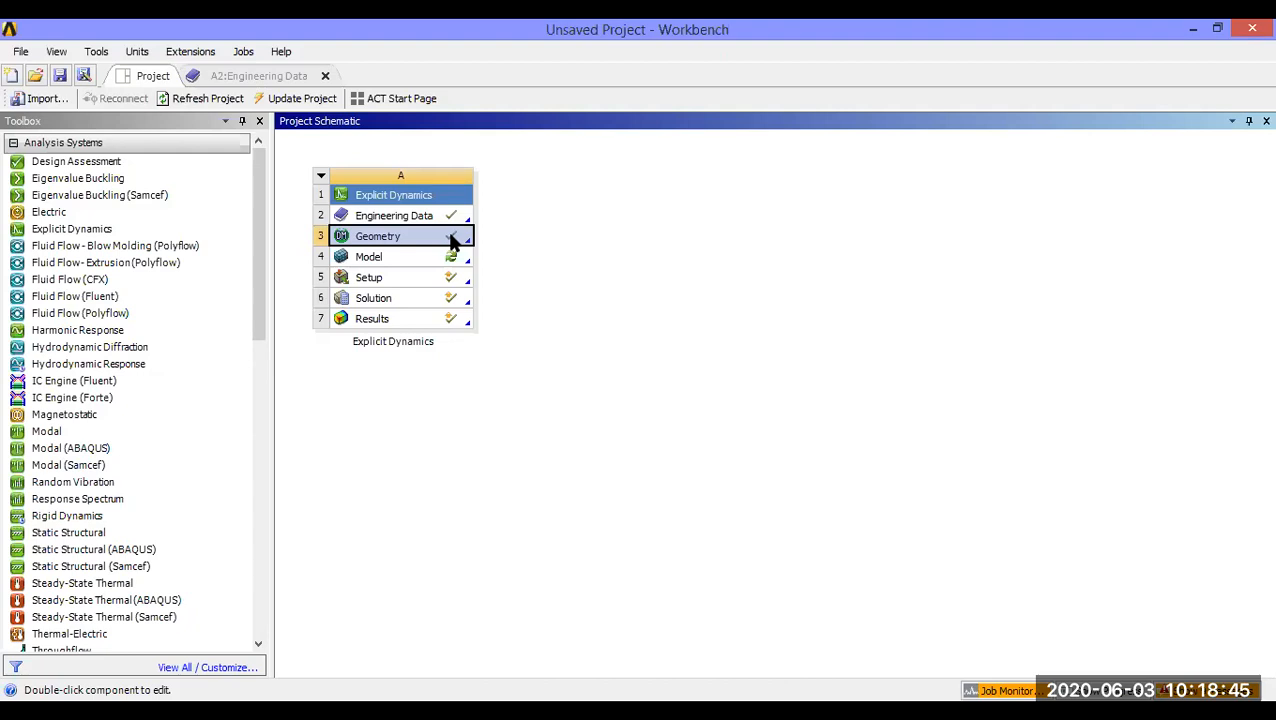
right_click(450, 242)
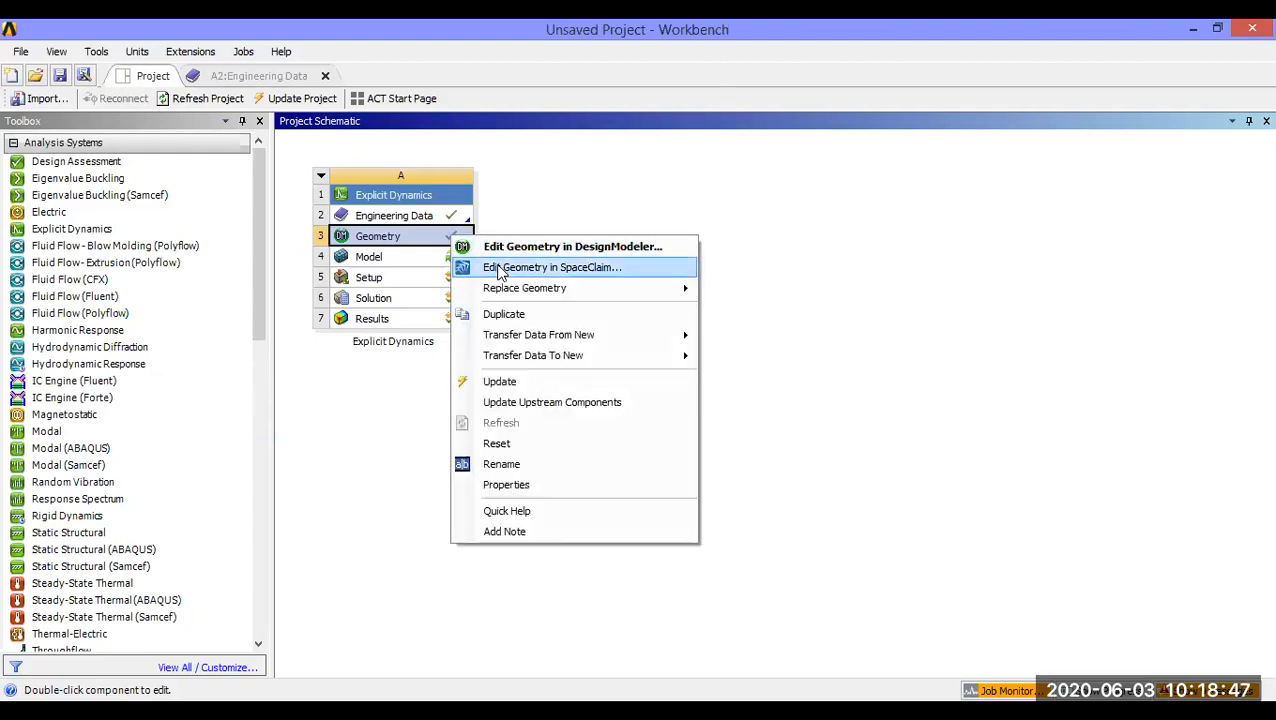
left_click(519, 249)
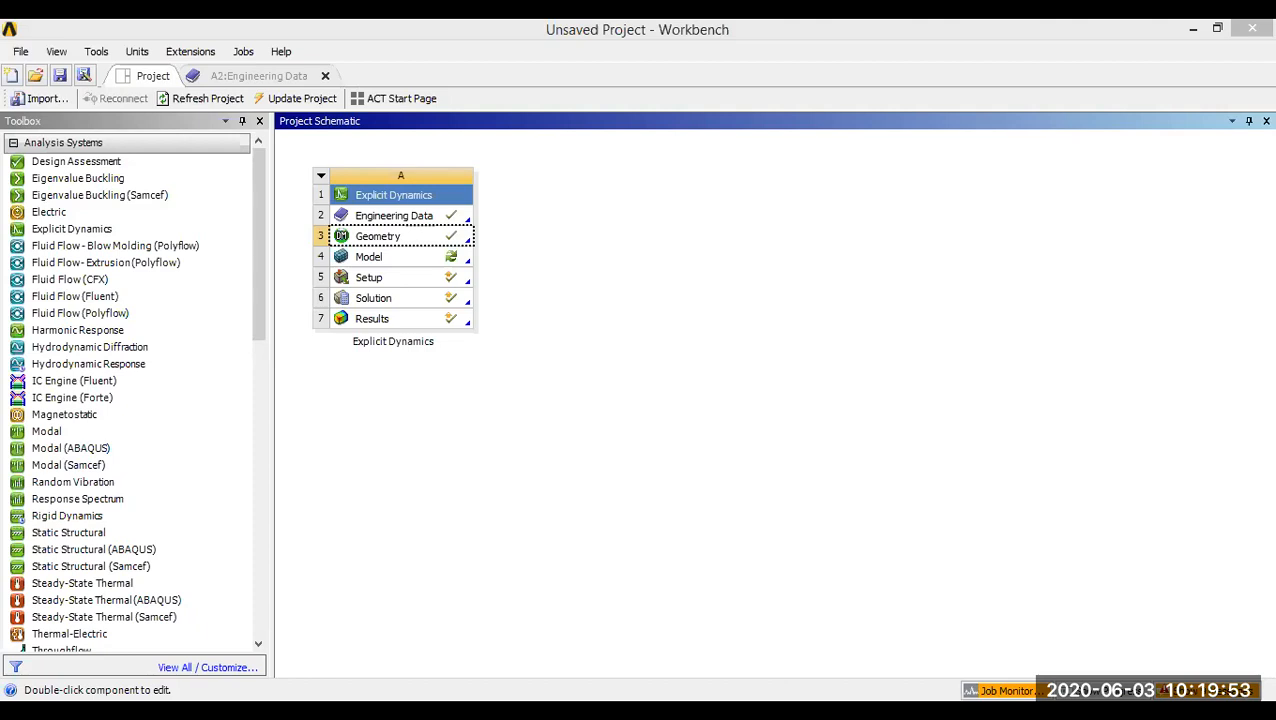
left_click(446, 240)
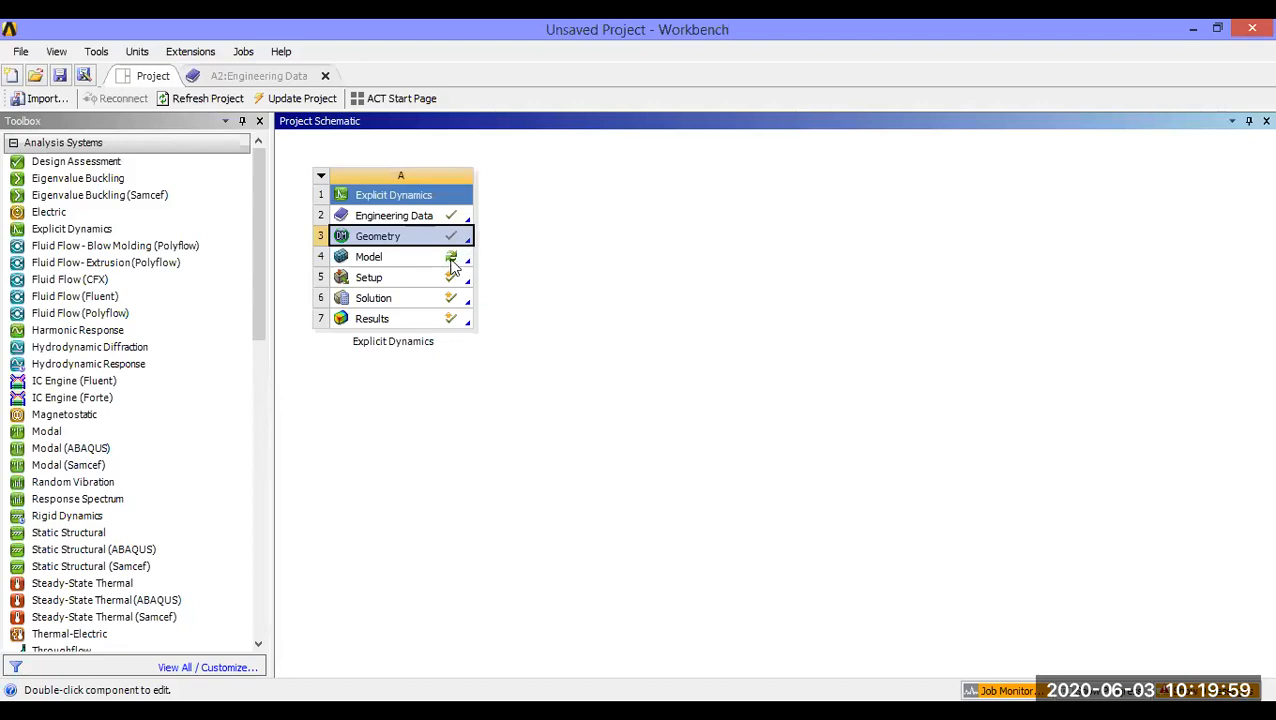
Step: Switch to the Mechanical window, select the punch body under Geometry and examine the punch and die from several angles
left_click(314, 710)
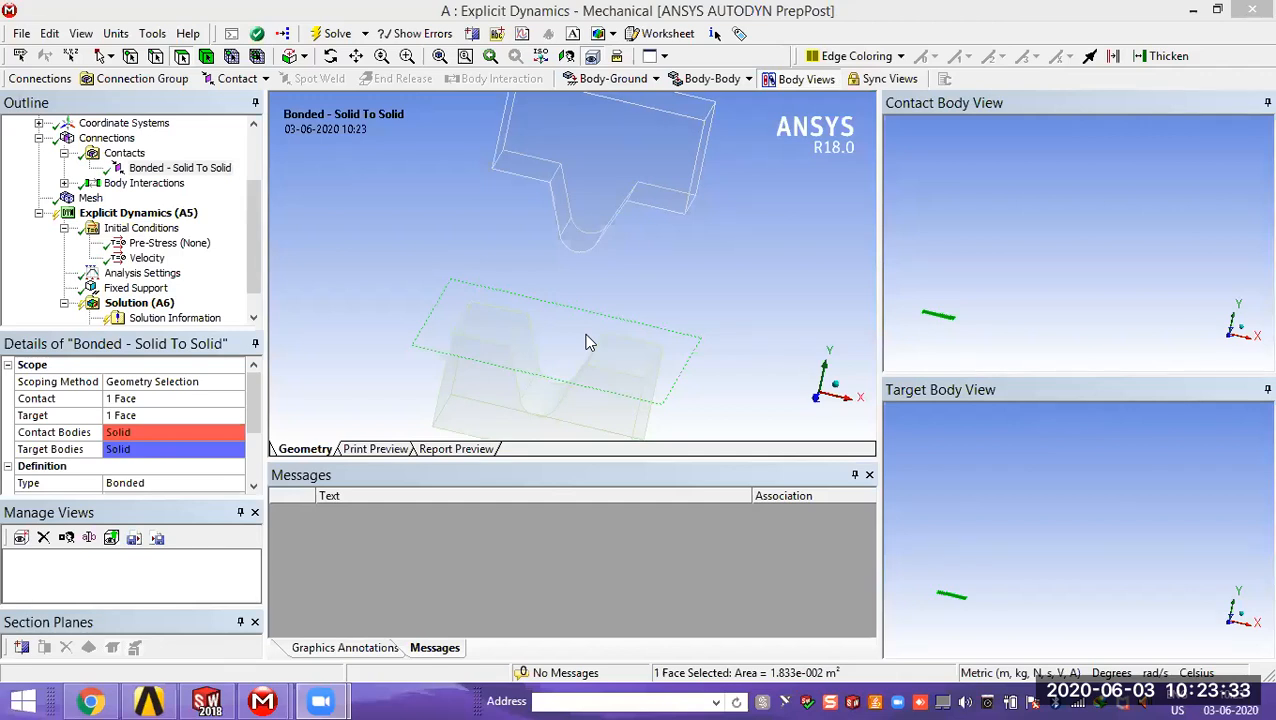
left_click(747, 285)
middle_click_drag(747, 285, 645, 320)
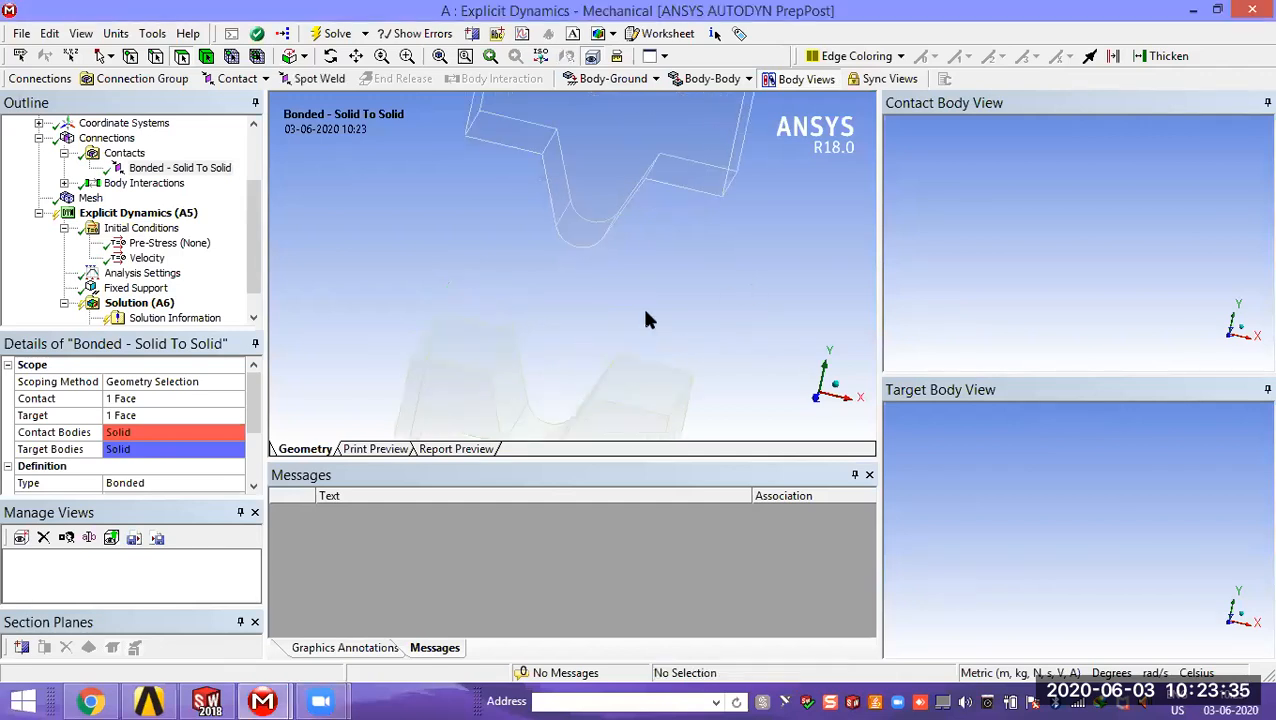
scroll(247, 202, "up", 2)
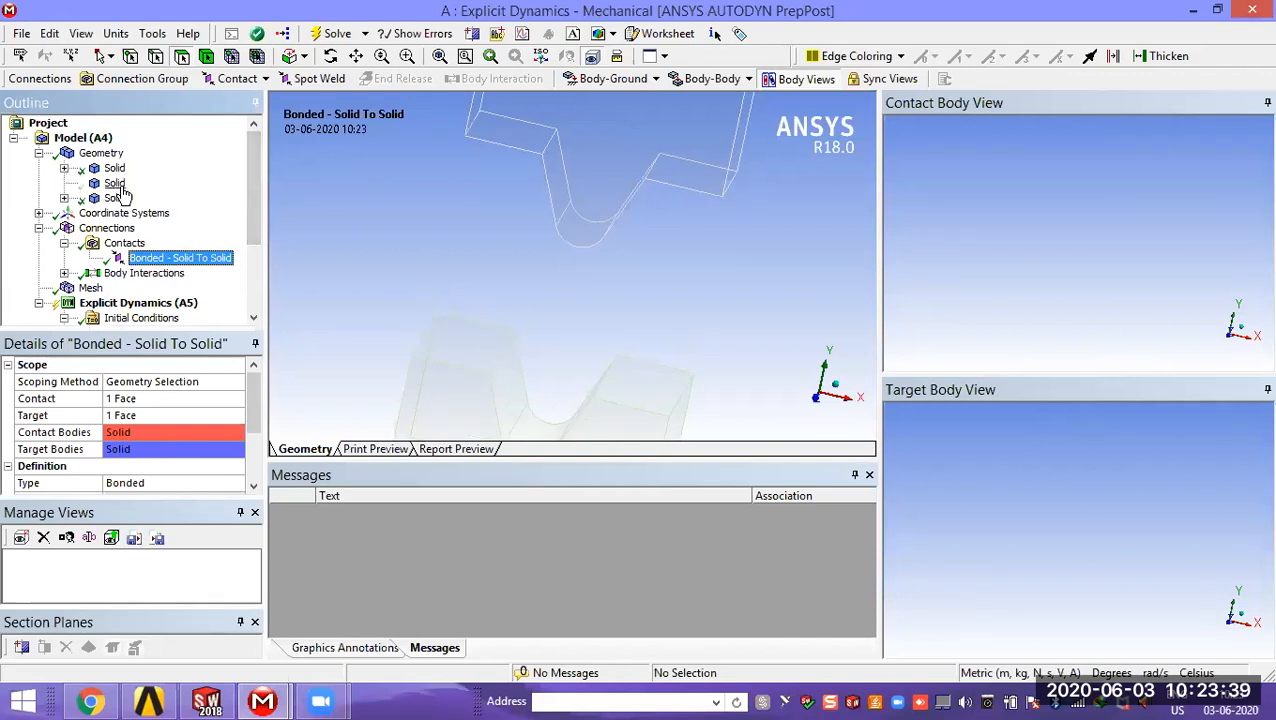
left_click(64, 169)
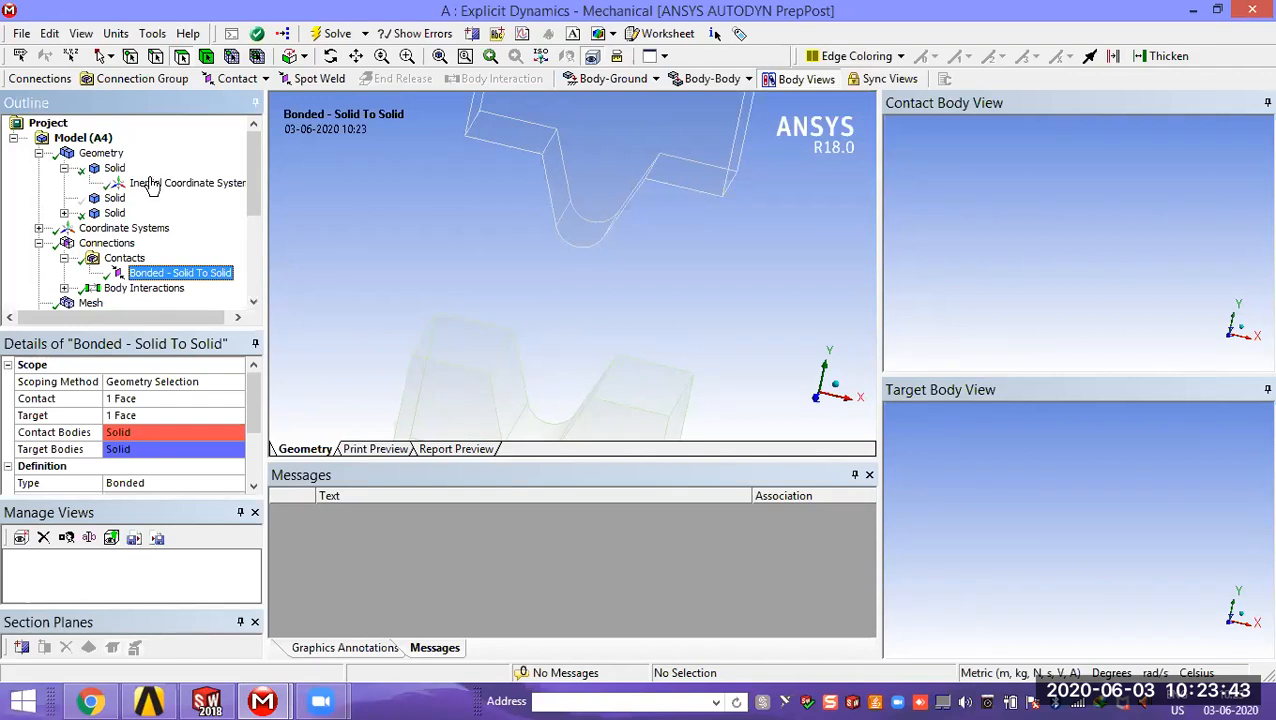
left_click(115, 168)
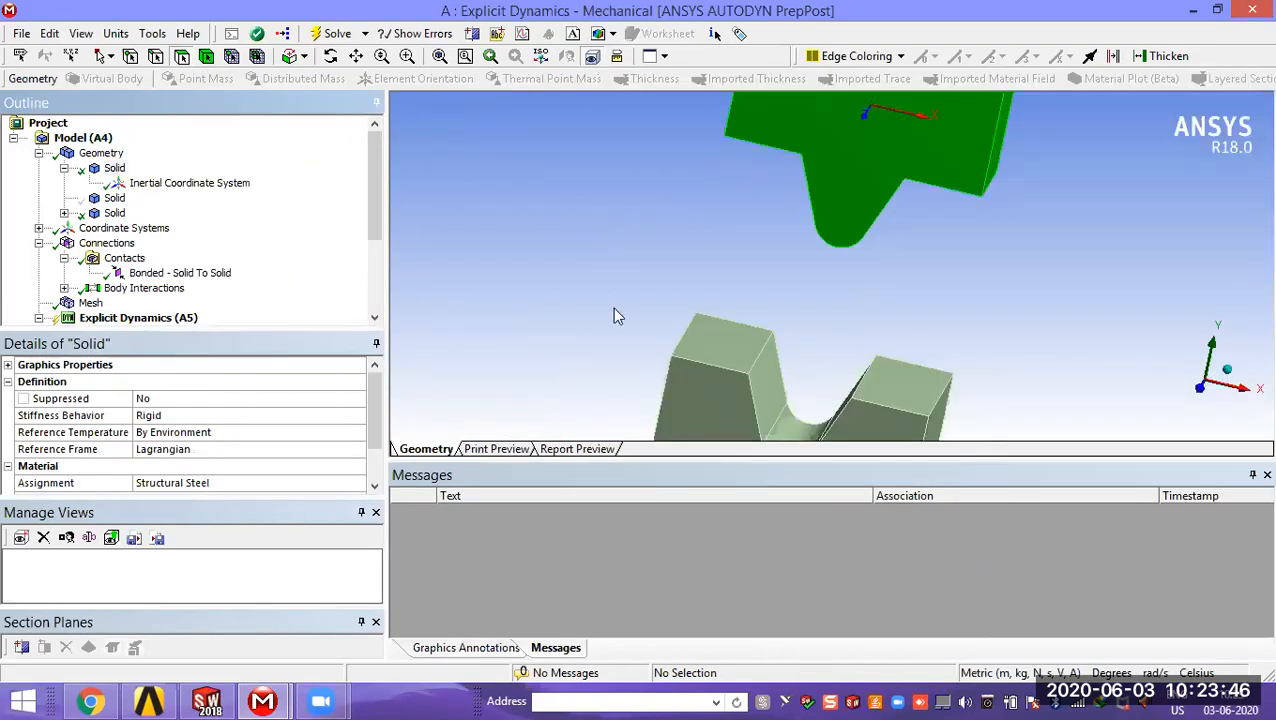
scroll(612, 304, "up", 3)
scroll(612, 302, "down", 7)
middle_click_drag(708, 311, 704, 314)
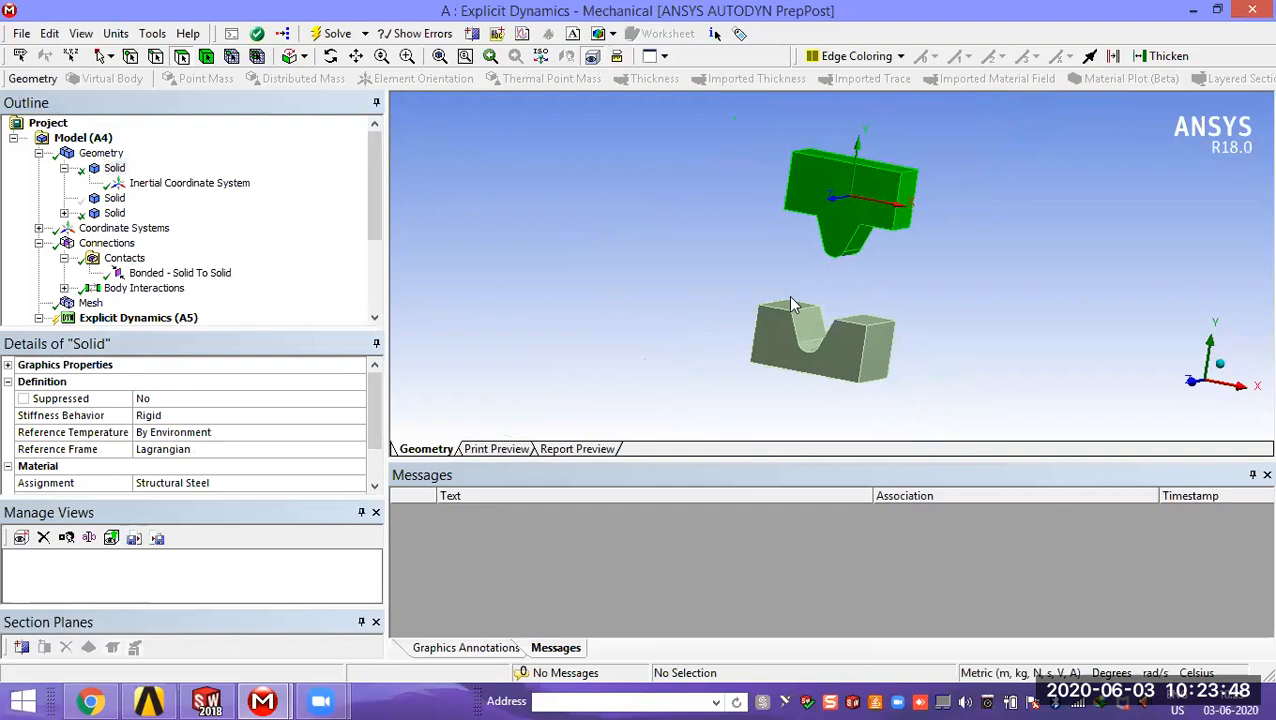
middle_click_drag(852, 243, 835, 233)
middle_click_drag(834, 330, 858, 364)
Step: Show the hidden plate body between the punch and the die
right_click(117, 201)
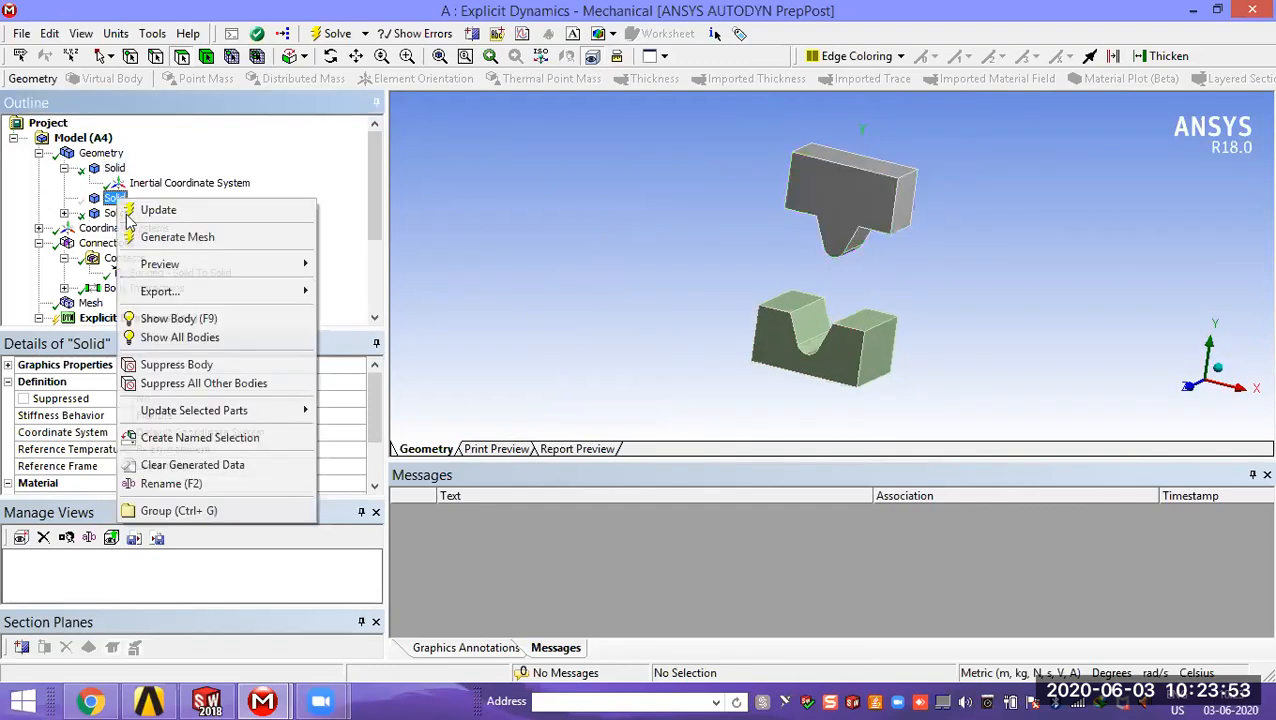
left_click(164, 316)
mouse_move(591, 274)
middle_mouse_down()
mouse_move(624, 271)
mouse_move(590, 279)
mouse_move(607, 288)
mouse_move(615, 277)
mouse_move(587, 274)
middle_mouse_up()
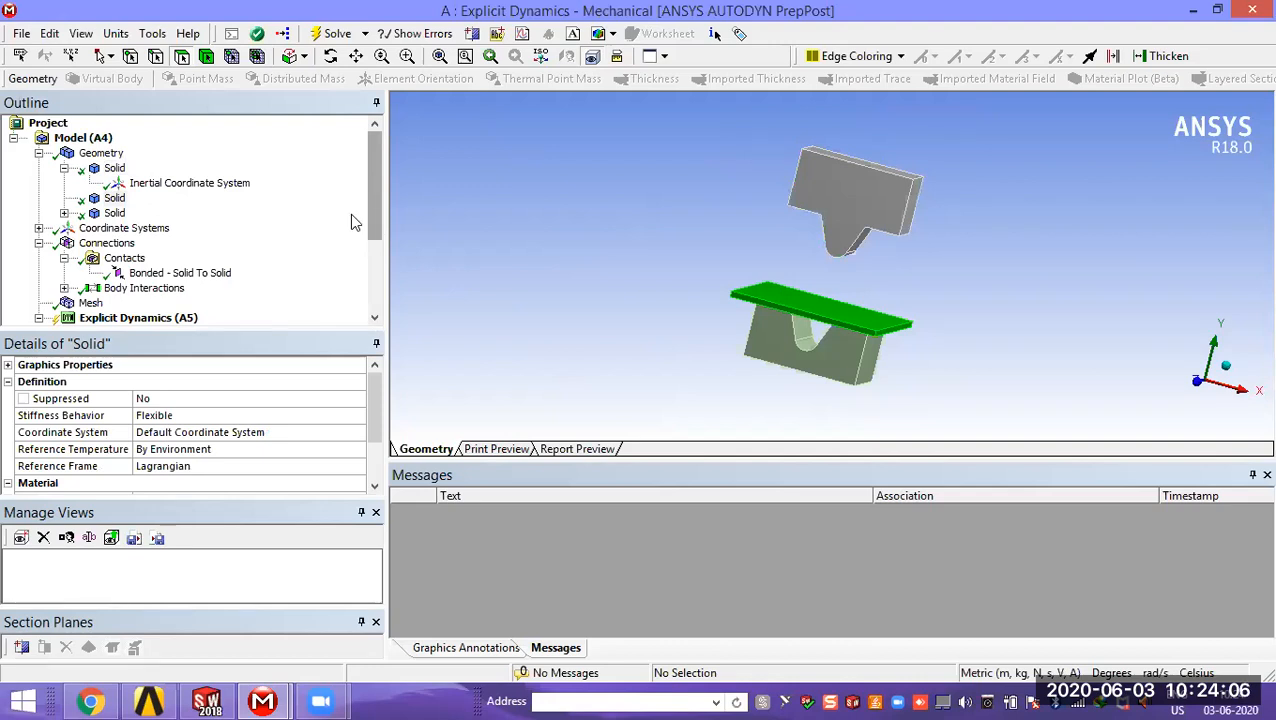
Step: Select the punch body, review its stiffness behavior options, and set the details pane to auto-hide
left_click(115, 168)
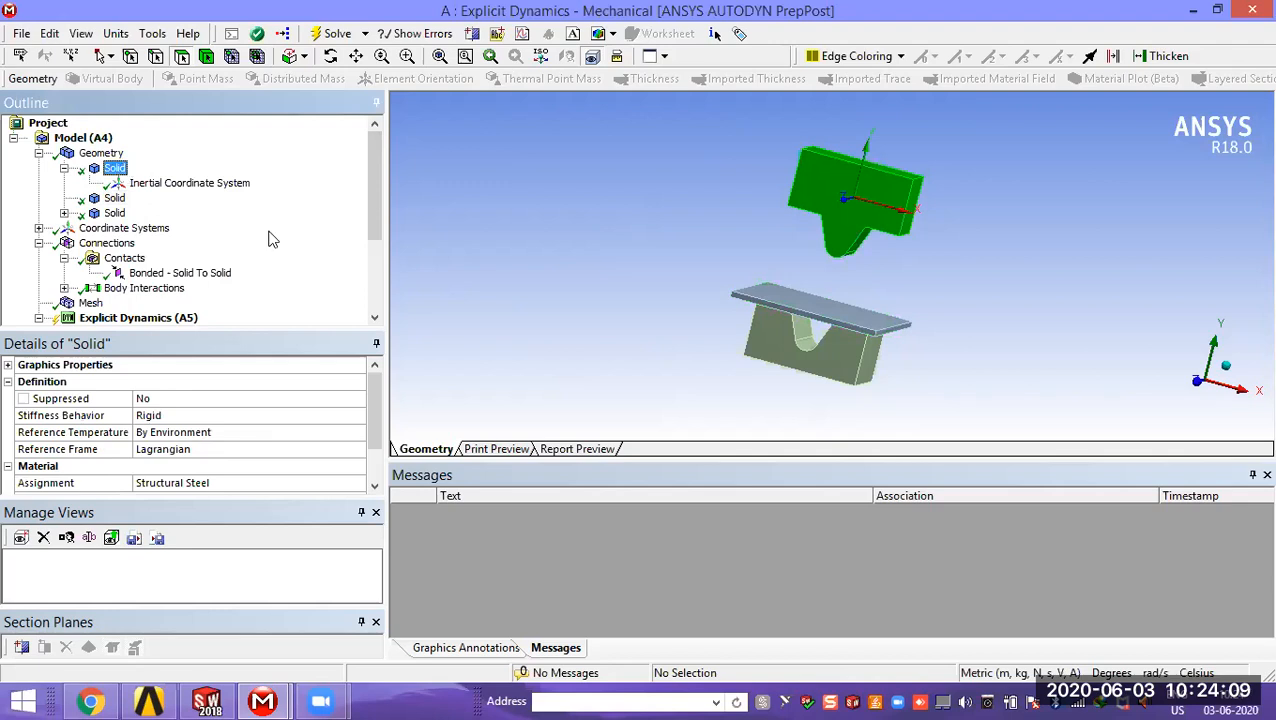
left_click(284, 418)
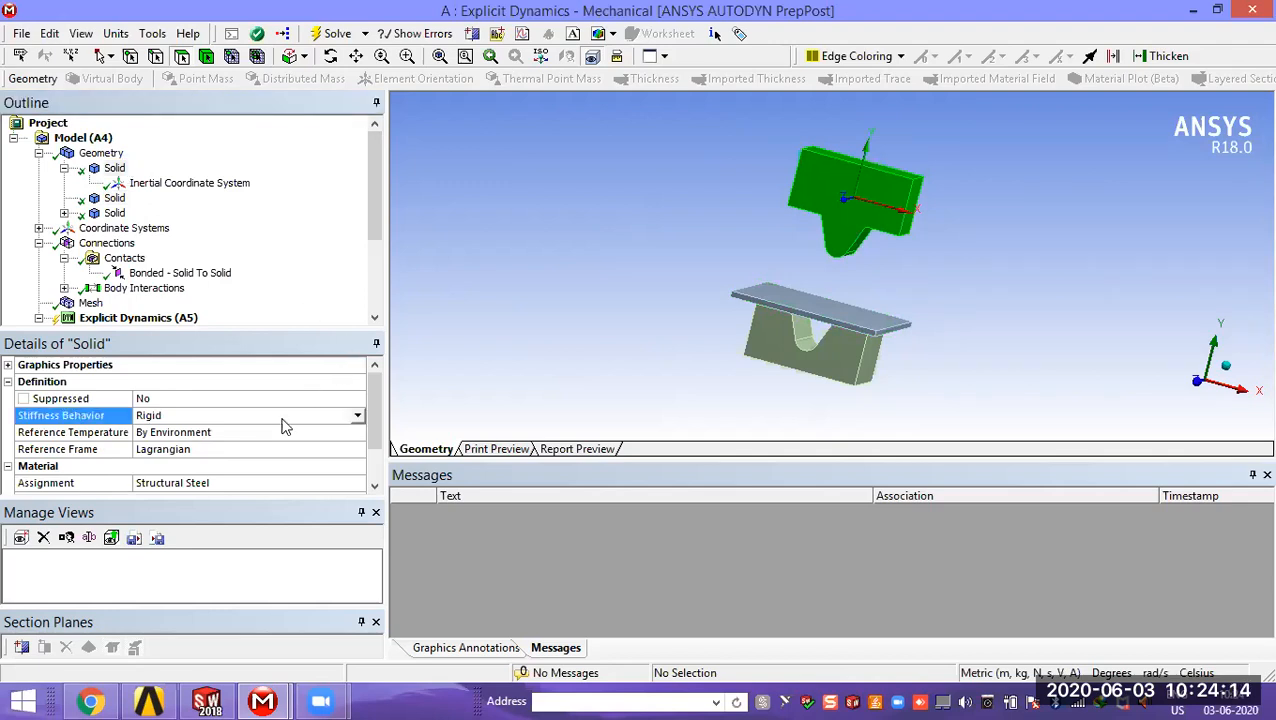
left_click(357, 415)
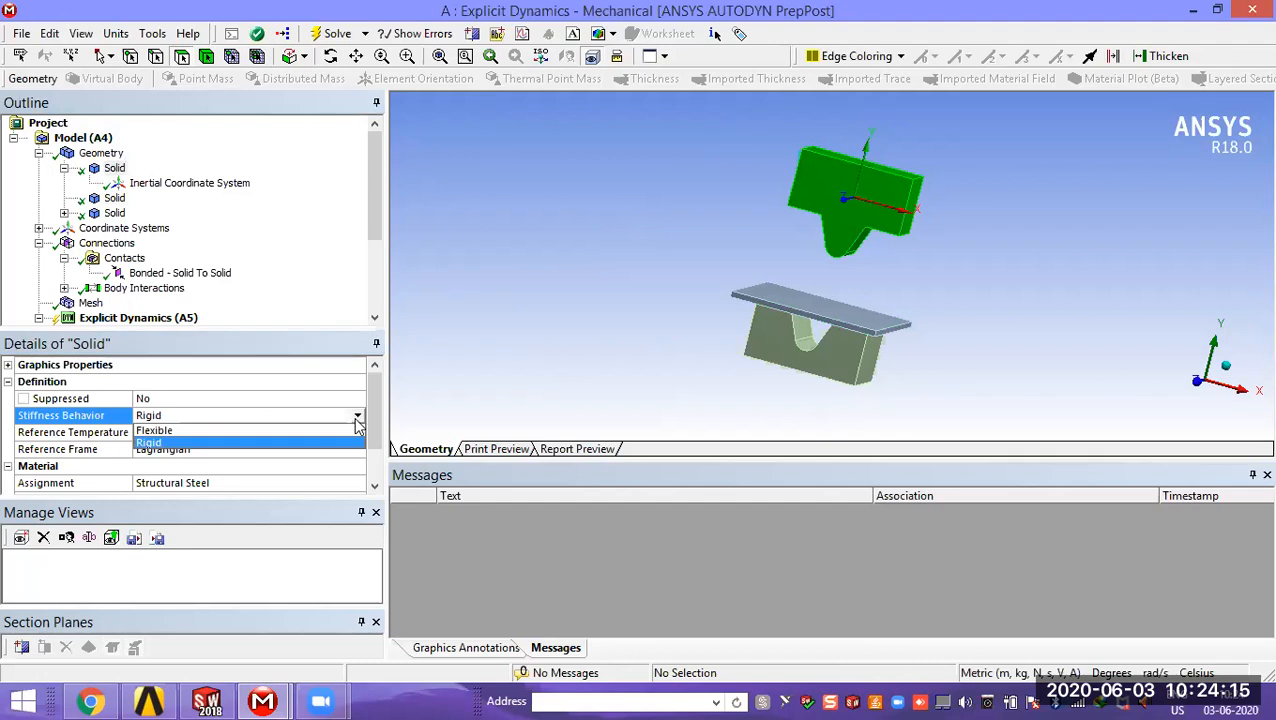
left_click(376, 343)
scroll(390, 413, "down", 1)
scroll(390, 413, "up", 1)
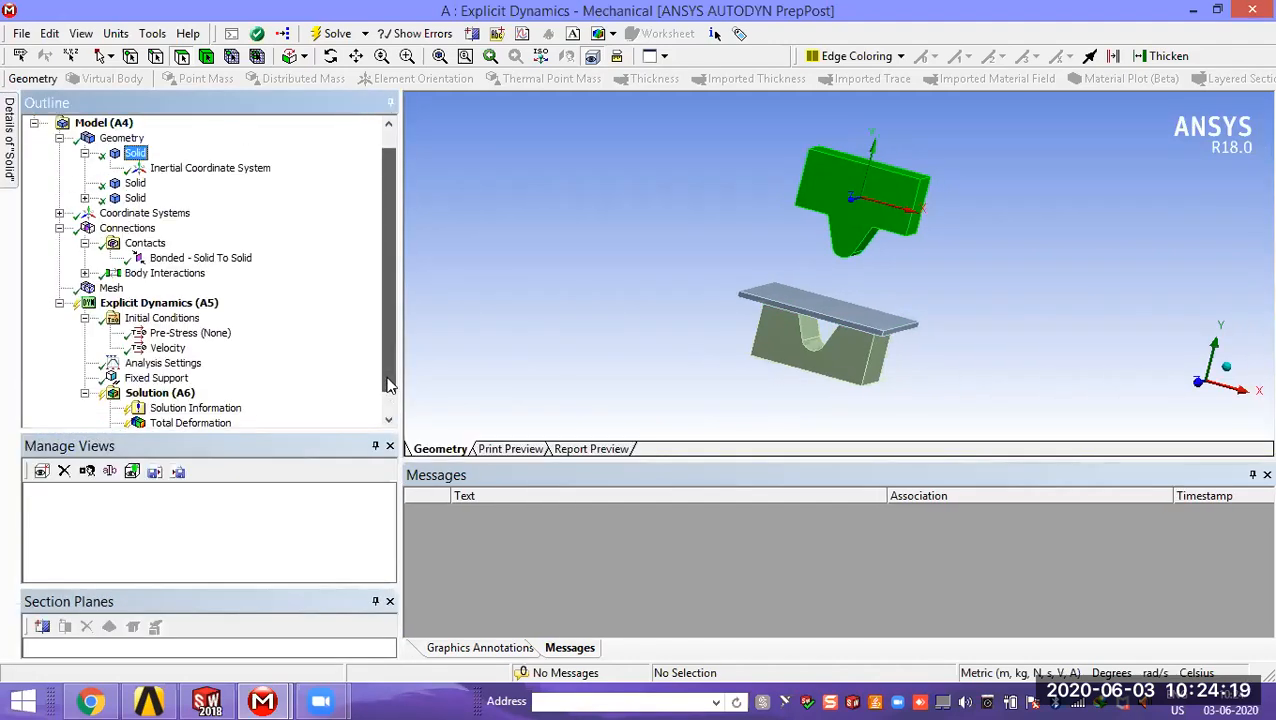
left_click(134, 154)
double_click(134, 154)
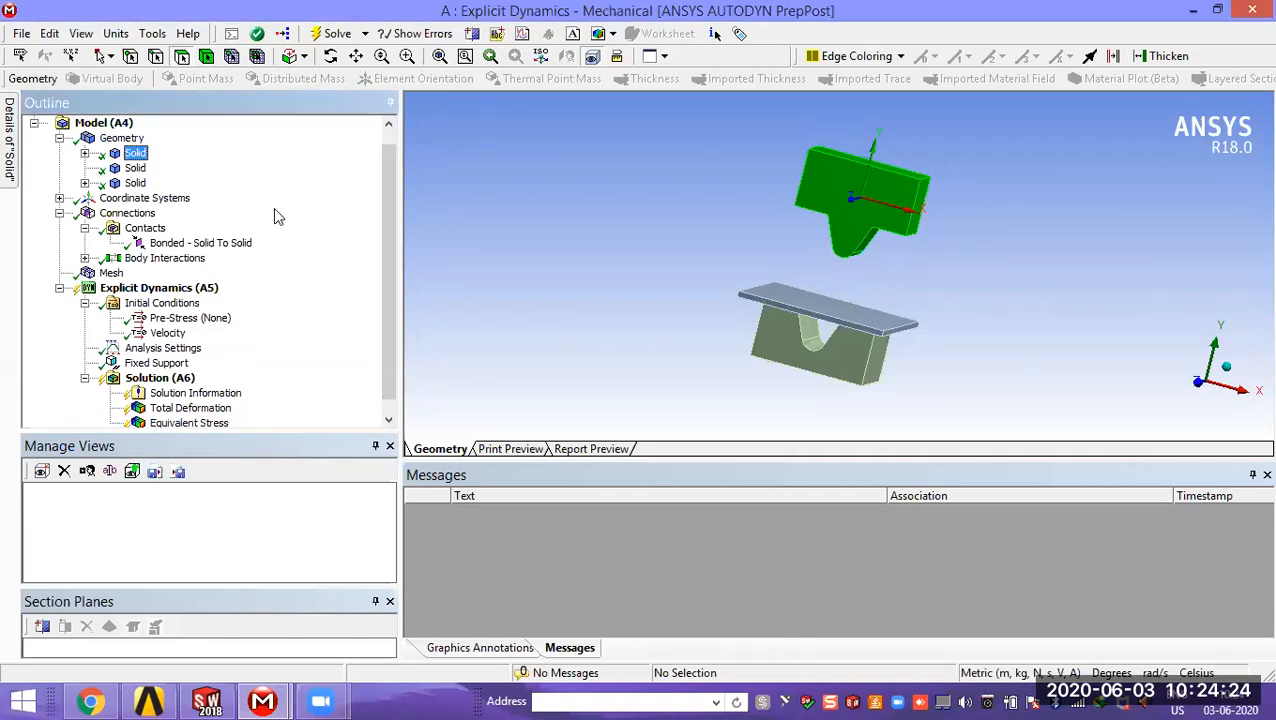
left_click(85, 153)
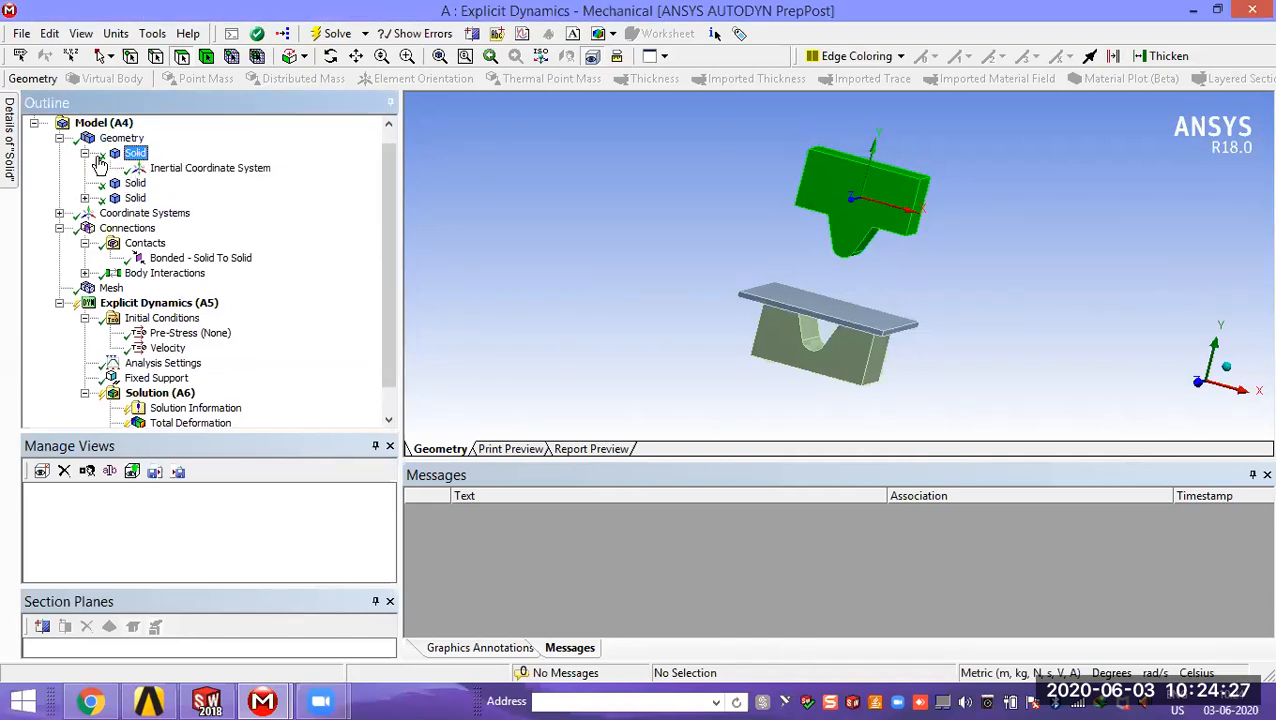
Step: Select the plate body and examine its definition, graphics properties and material details
scroll(120, 170, "down", 2)
scroll(120, 170, "up", 1)
left_click(133, 168)
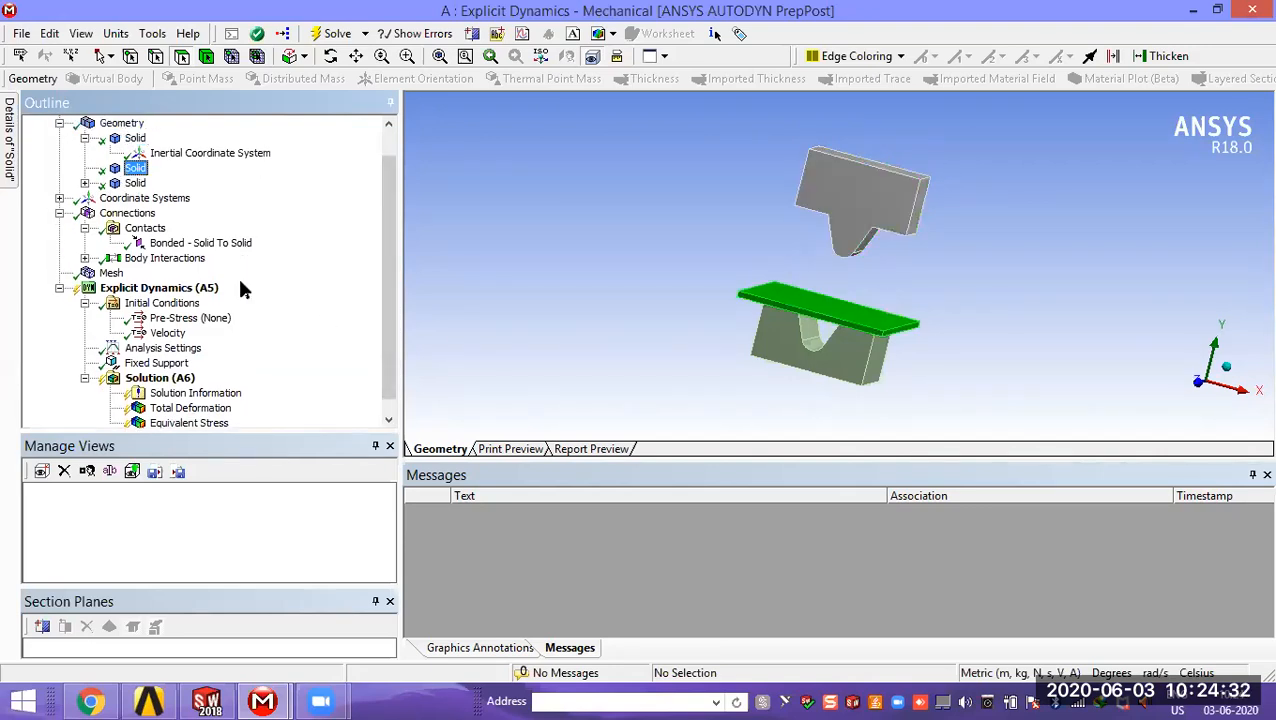
mouse_move(10, 166)
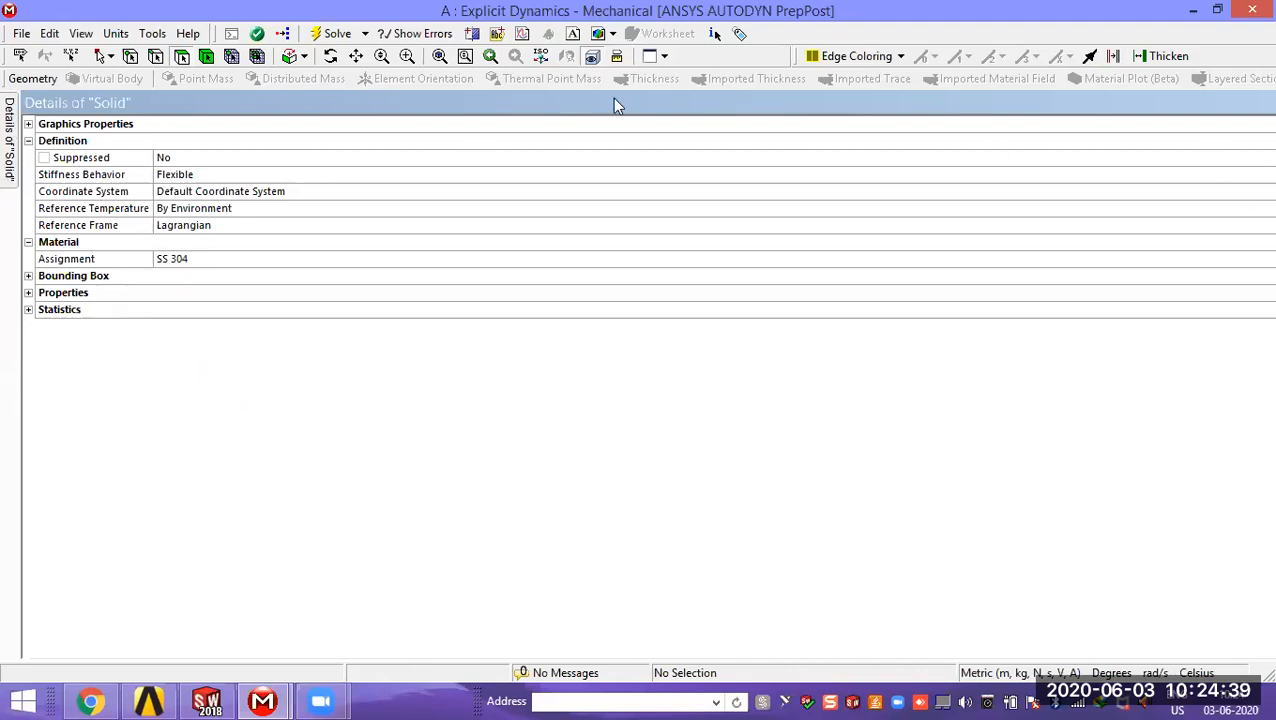
left_click(28, 124)
left_click(28, 124)
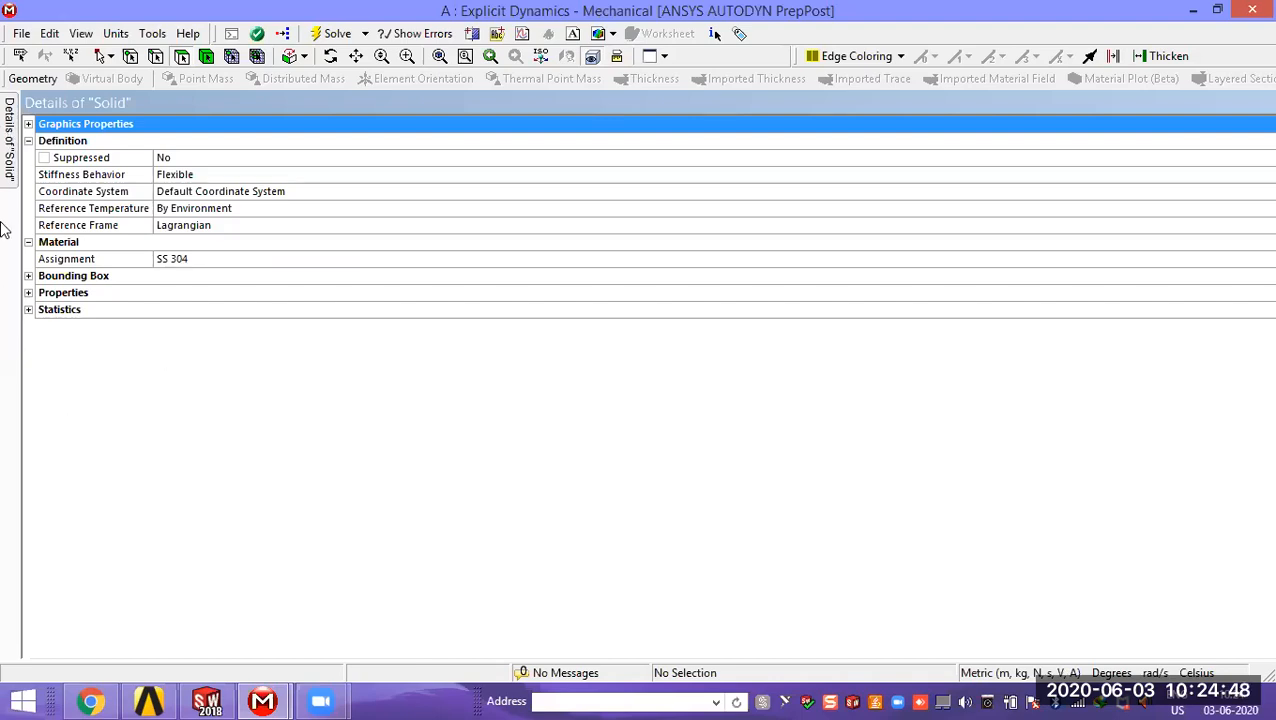
left_click(1217, 10)
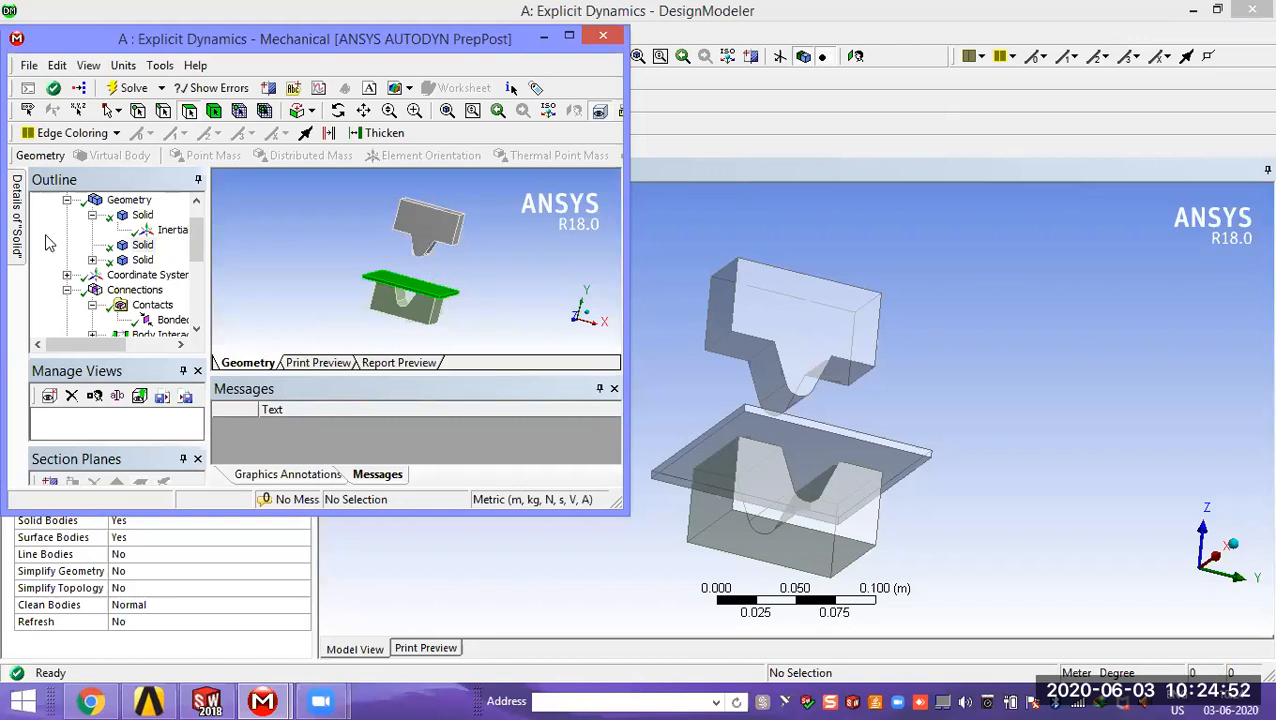
mouse_move(16, 232)
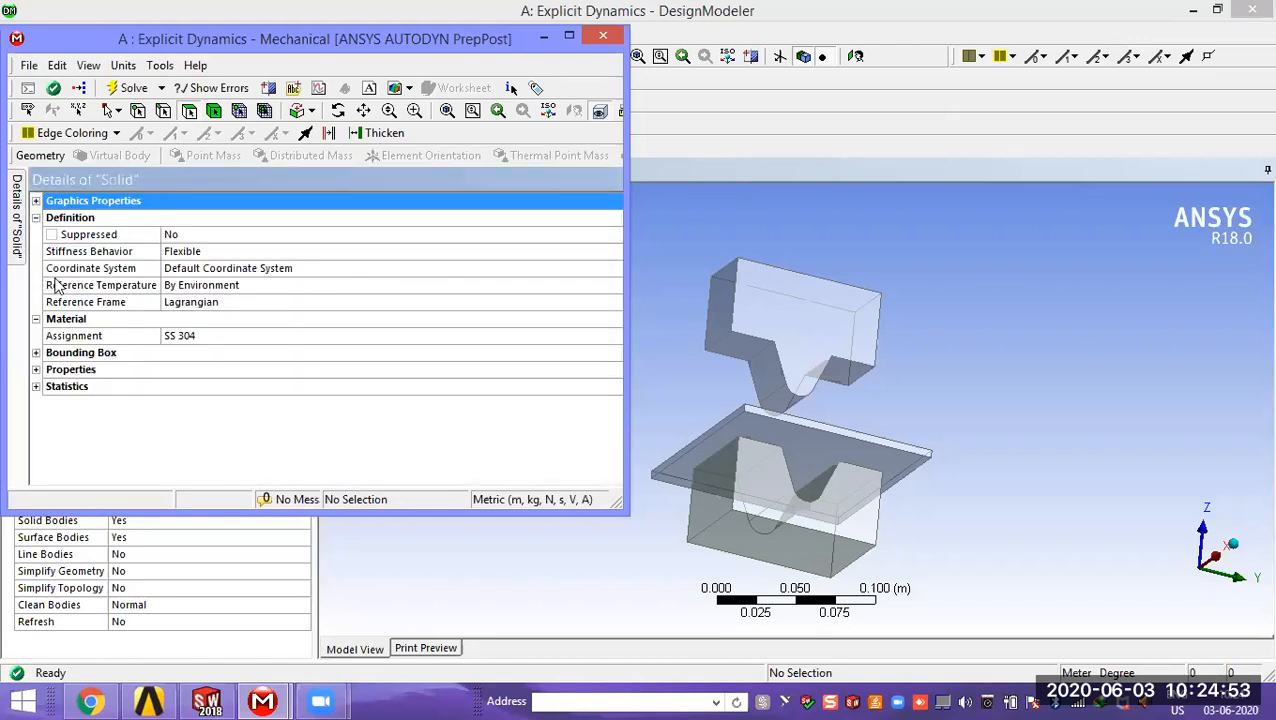
left_click(568, 37)
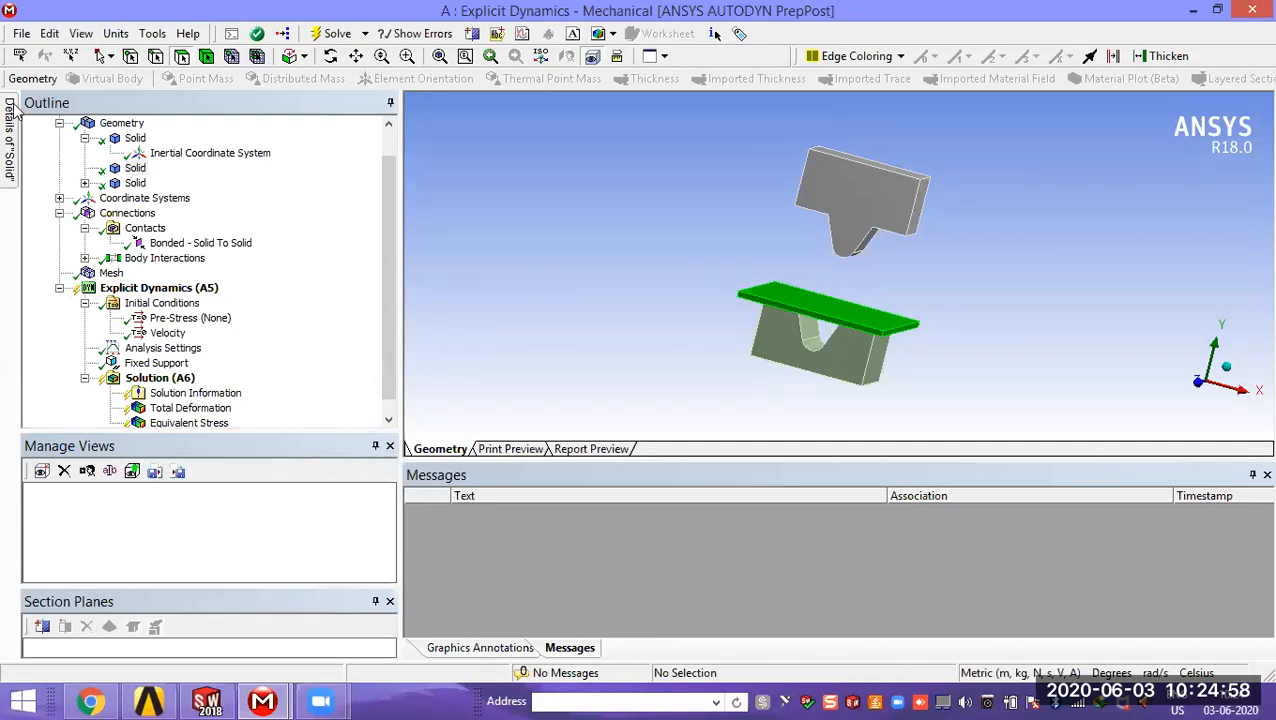
left_click(13, 203)
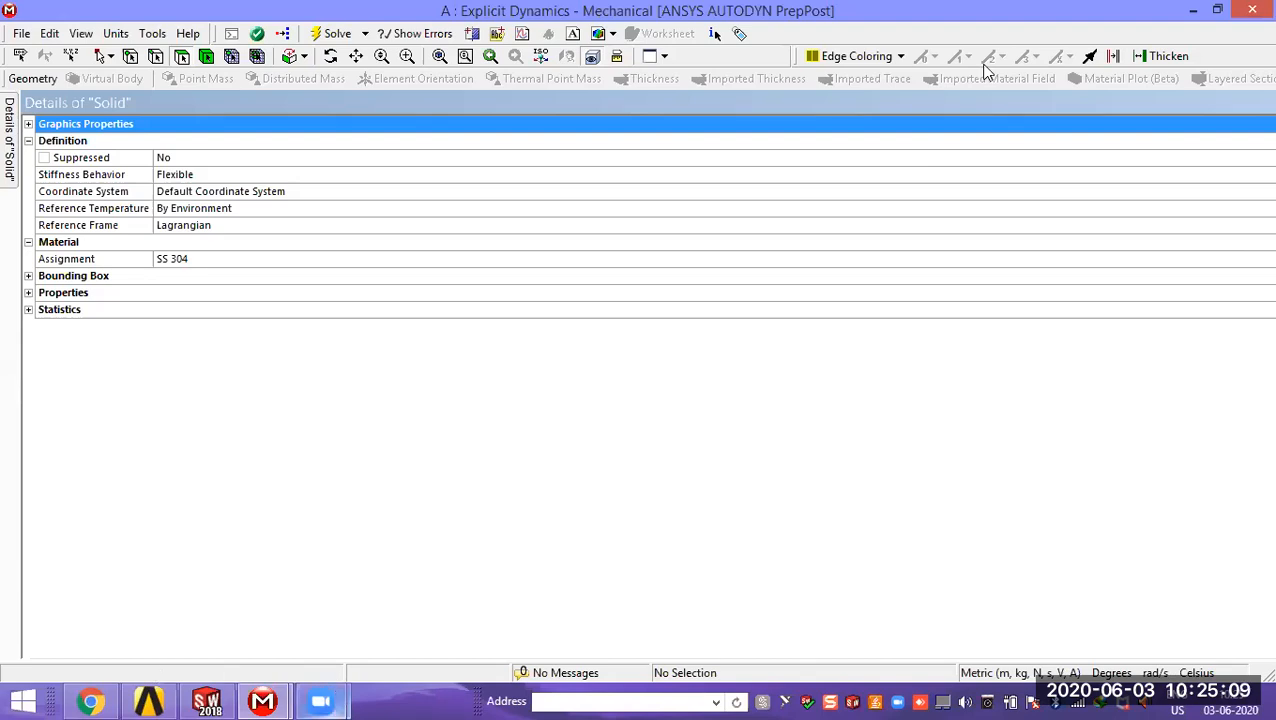
Step: Select the punch body and check its stiffness behavior and material assignment
left_click(1218, 10)
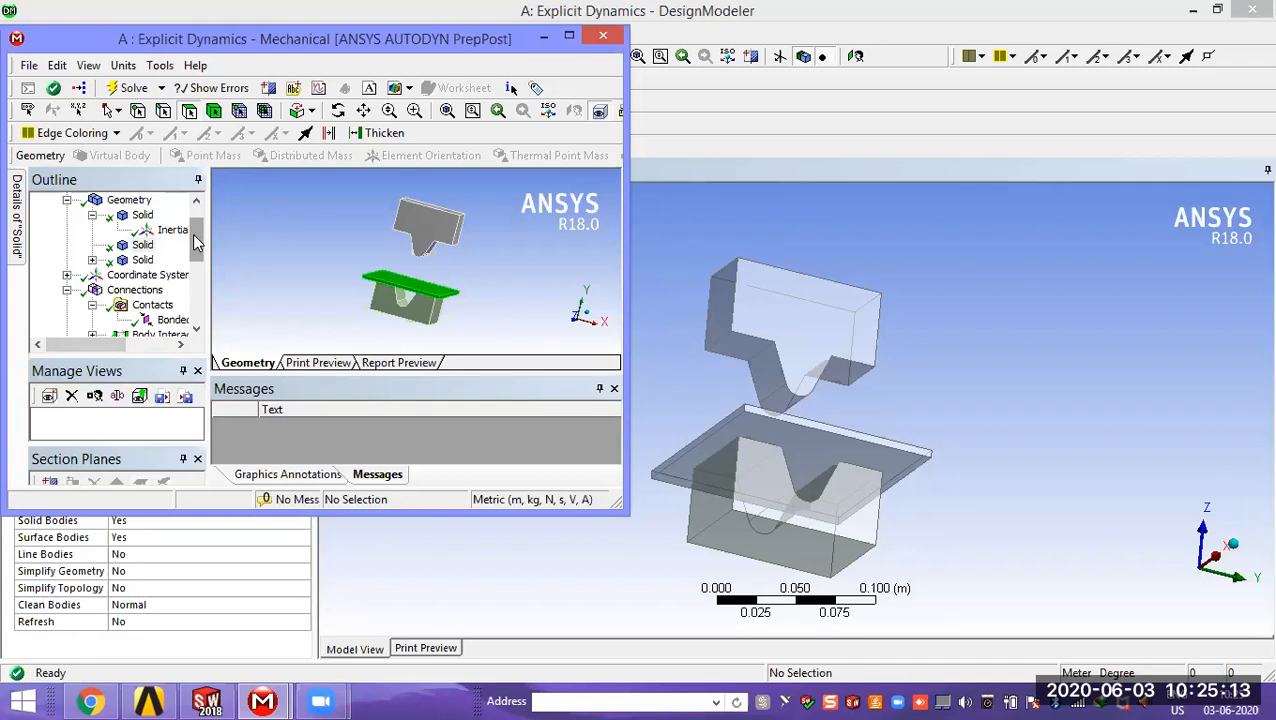
left_click(143, 247)
left_click(143, 247)
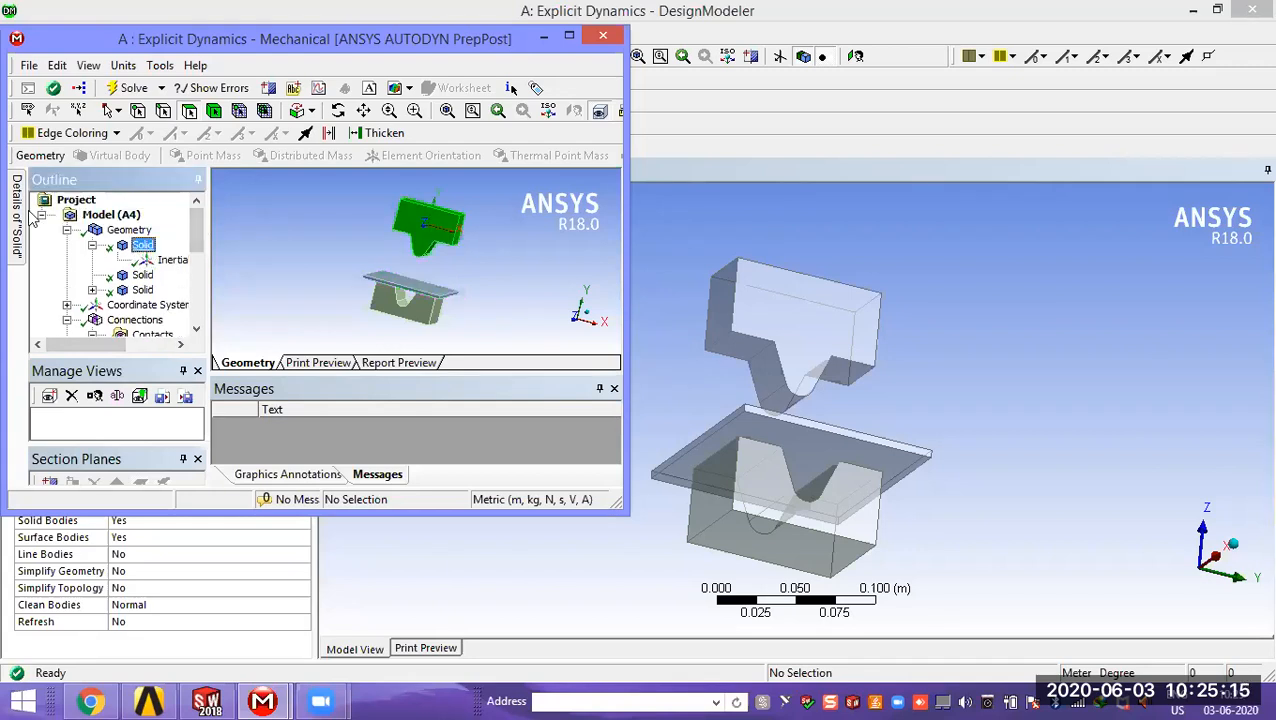
mouse_move(20, 216)
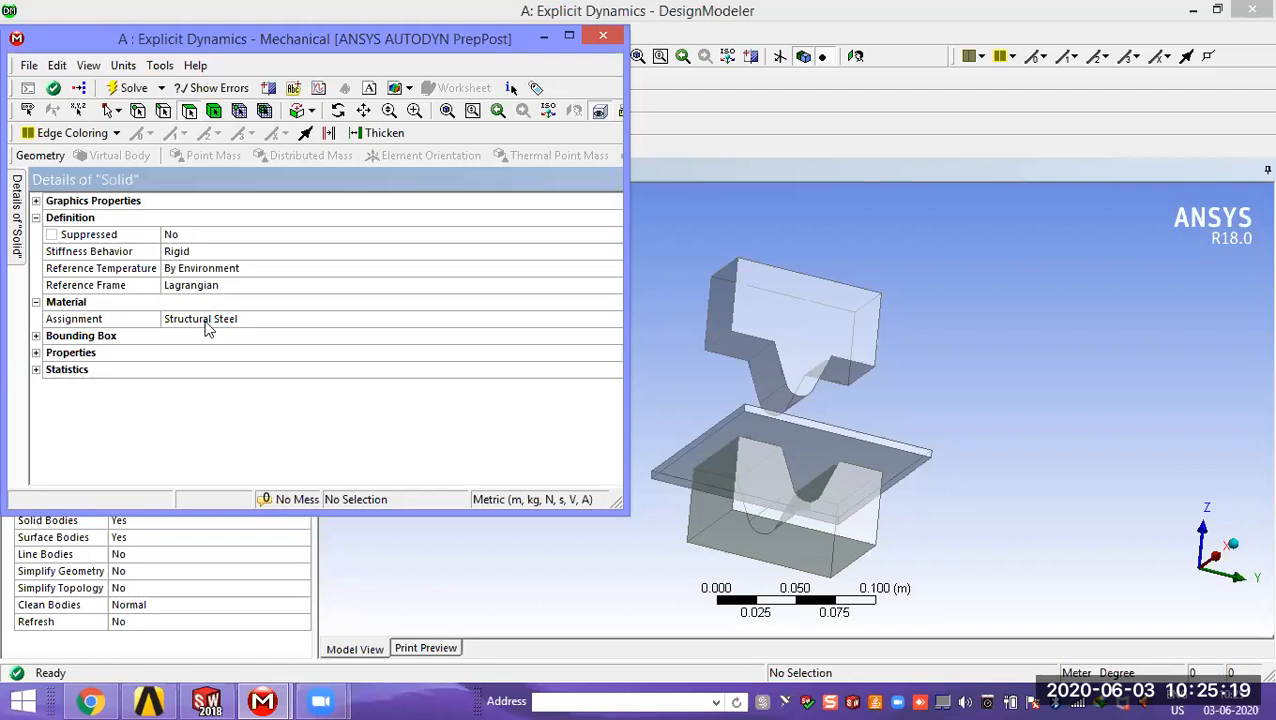
left_click(565, 36)
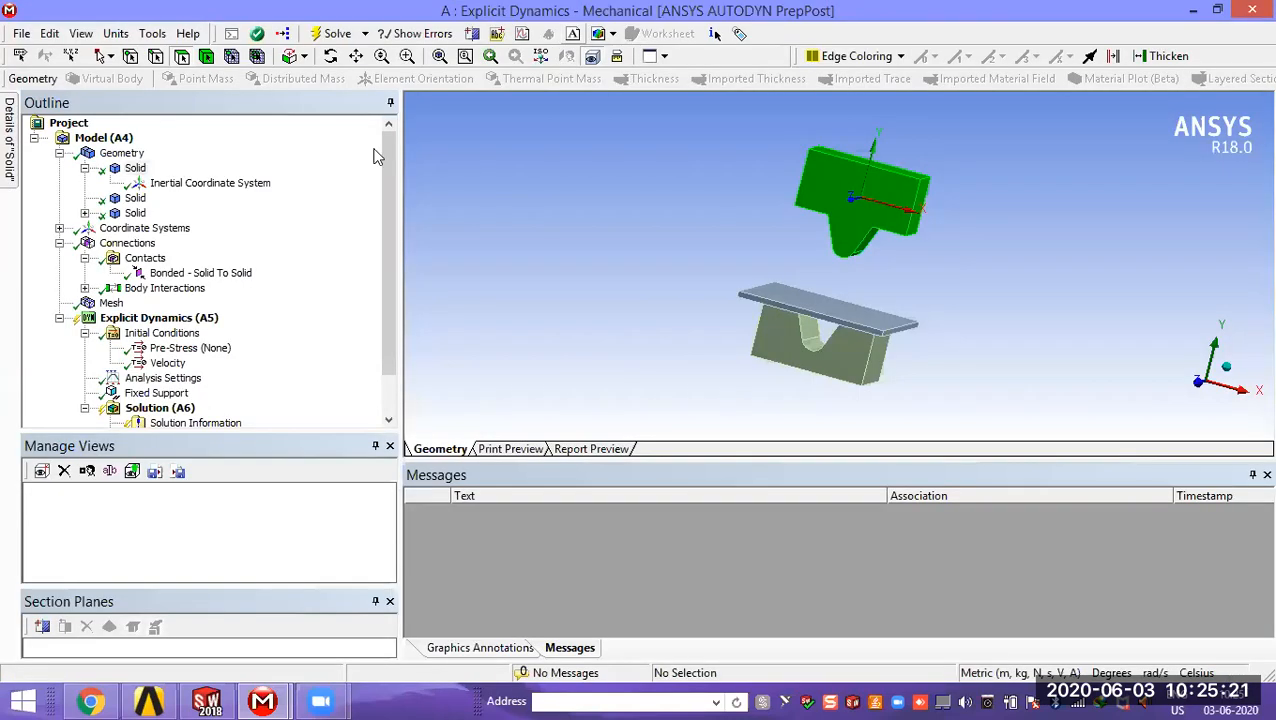
Step: Select the plate body and check its stiffness behavior and material assignment
left_click(135, 199)
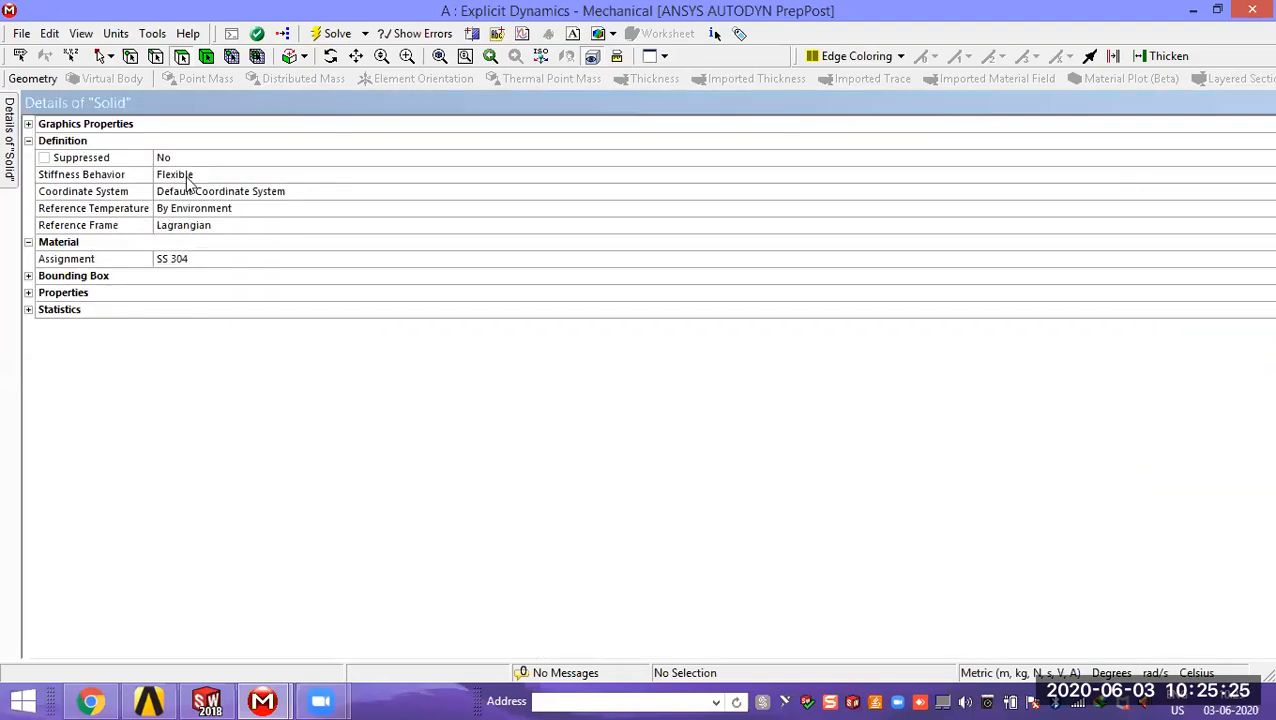
left_click(188, 178)
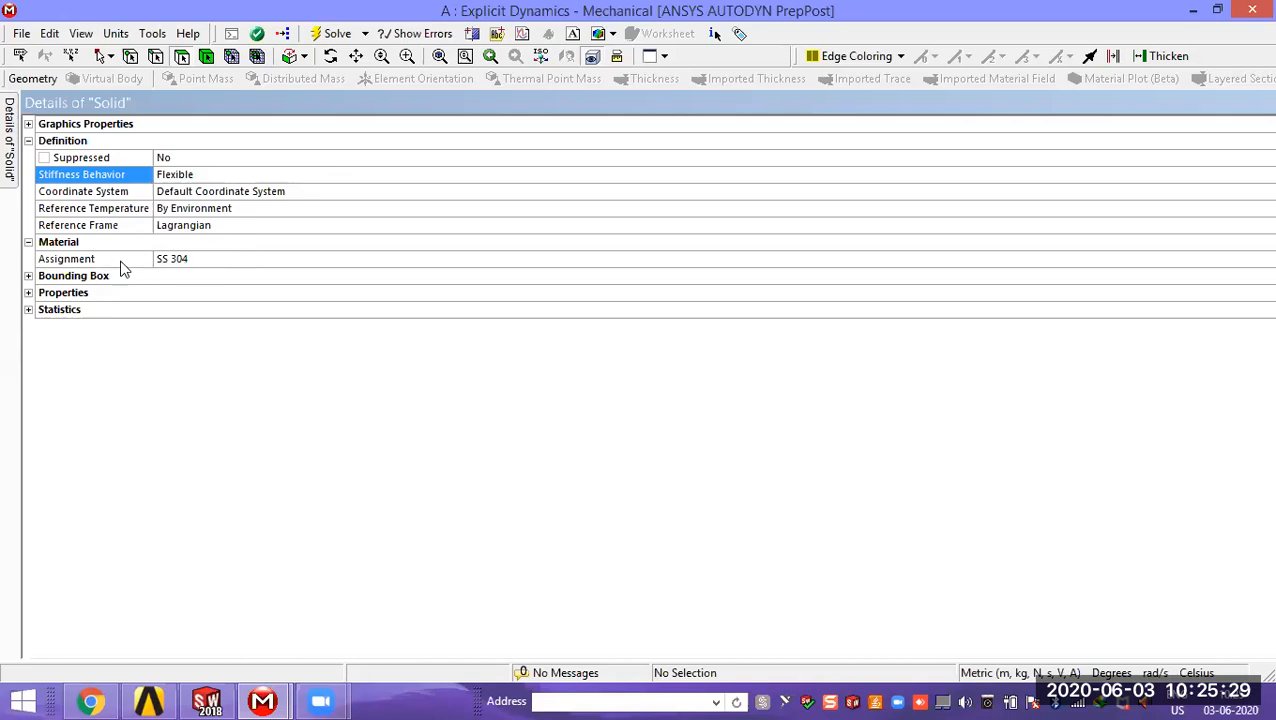
left_click(192, 259)
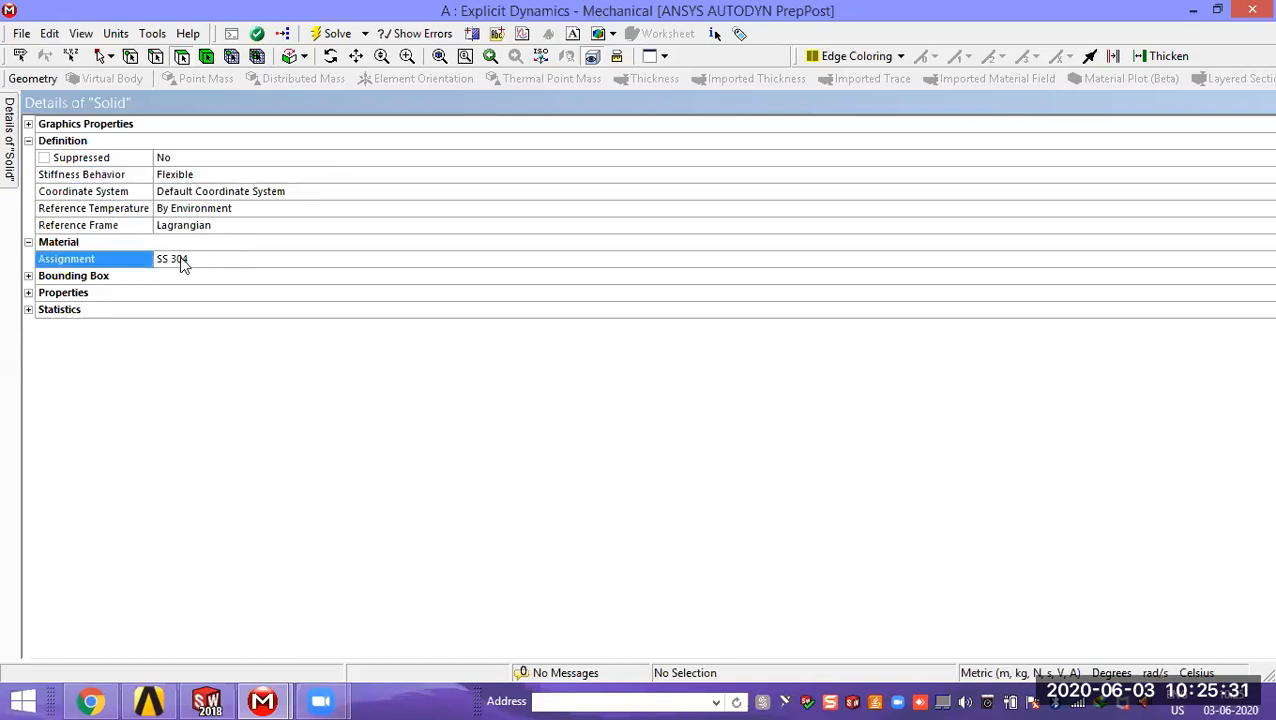
Step: Select the V-die body and check its stiffness behavior and material assignment
left_click(1217, 10)
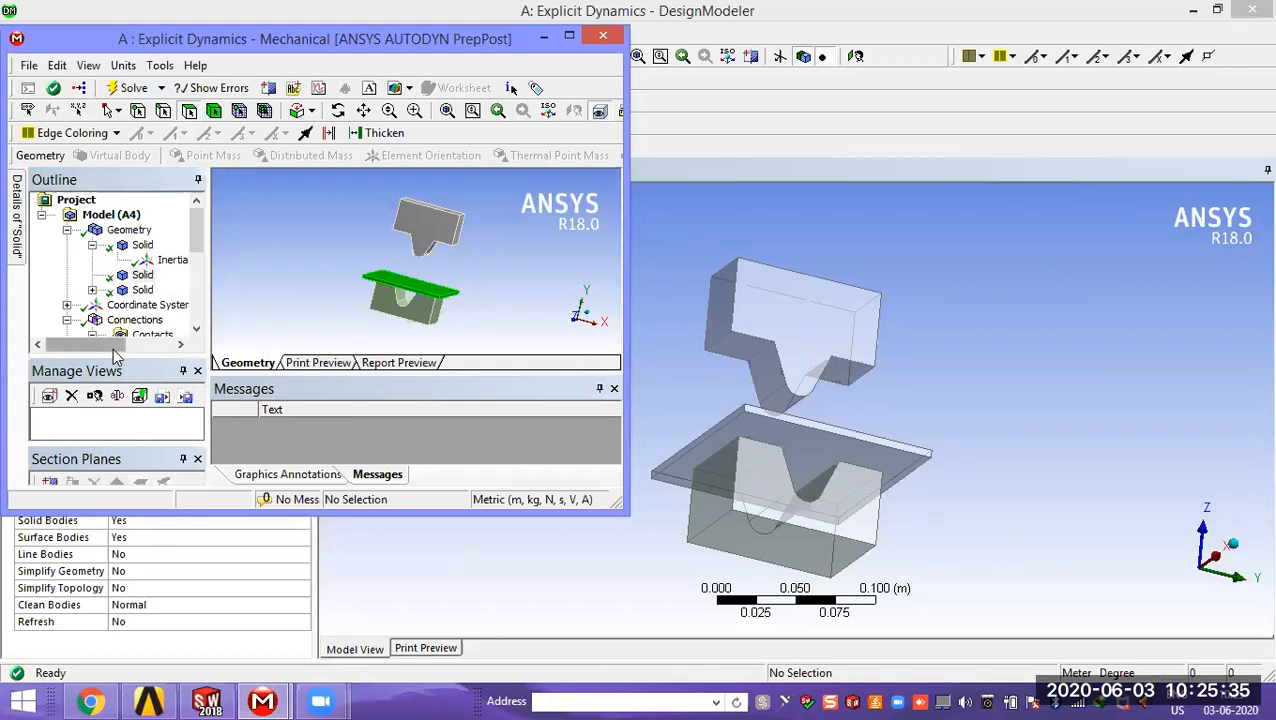
left_click(142, 290)
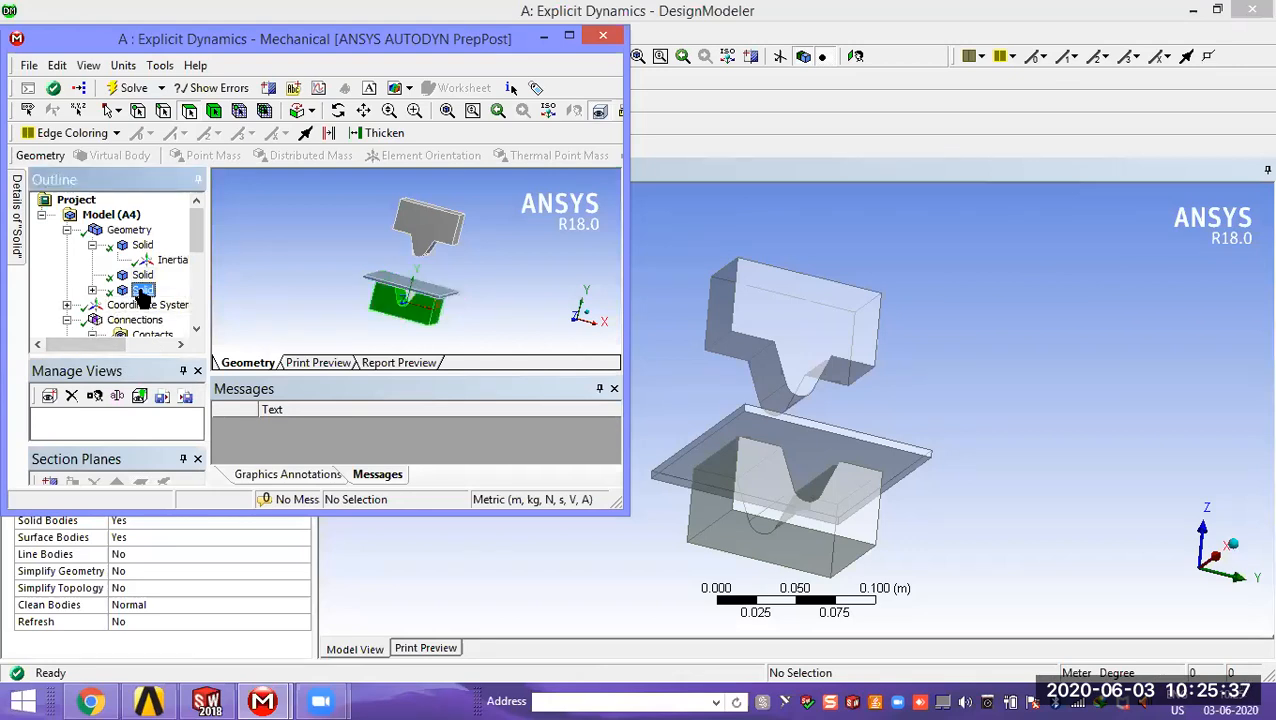
mouse_move(19, 240)
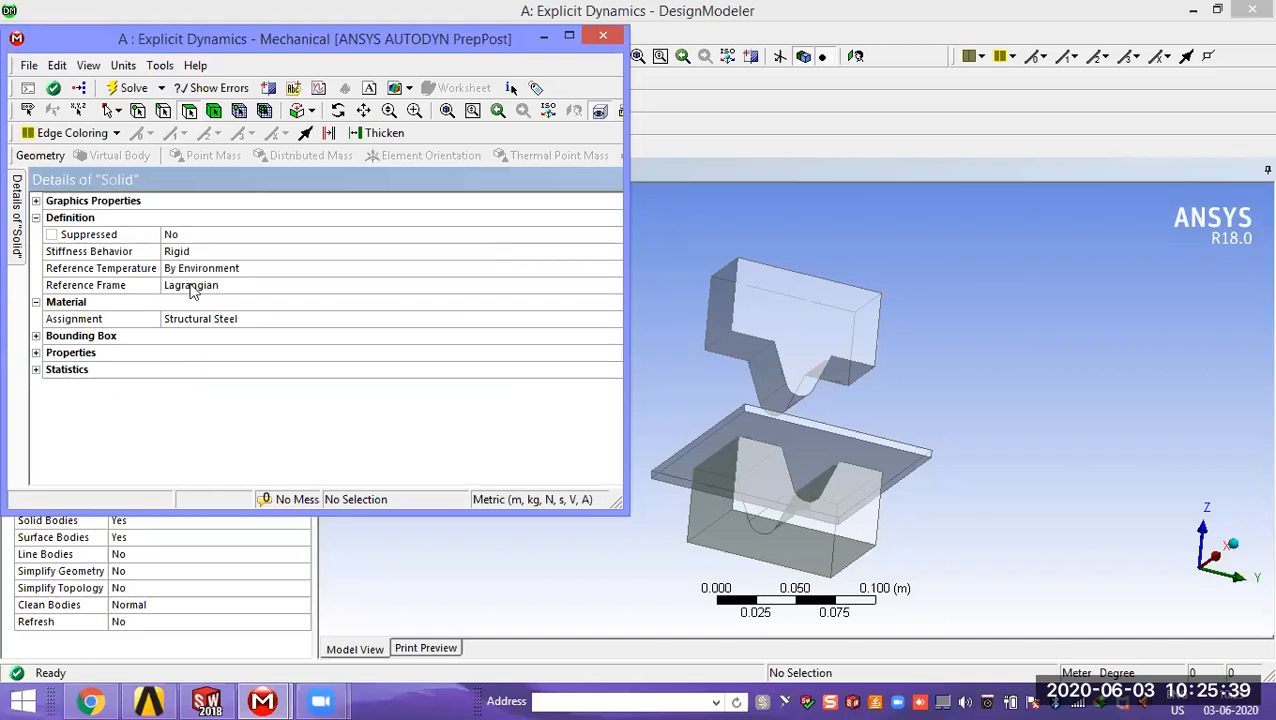
Step: Open the Bonded - Solid To Solid contact and examine its scope, definition and contact face selection
left_click(569, 36)
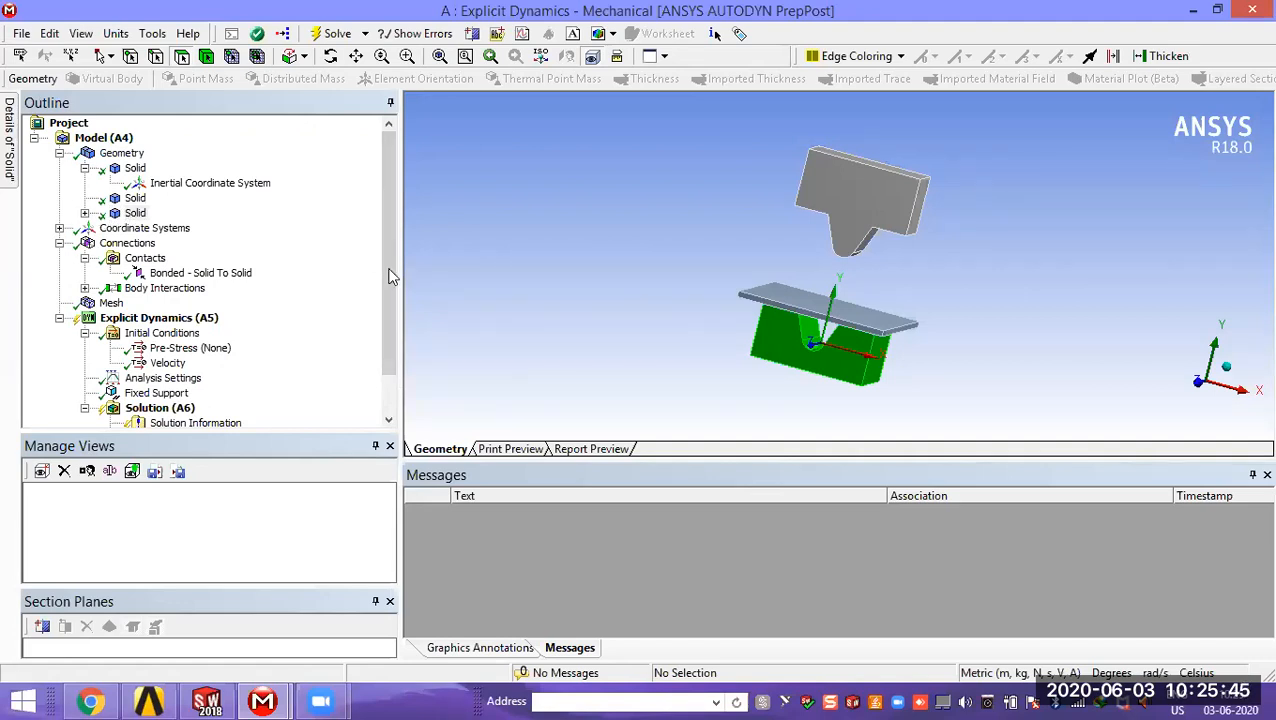
scroll(393, 280, "down", 2)
left_click(145, 228)
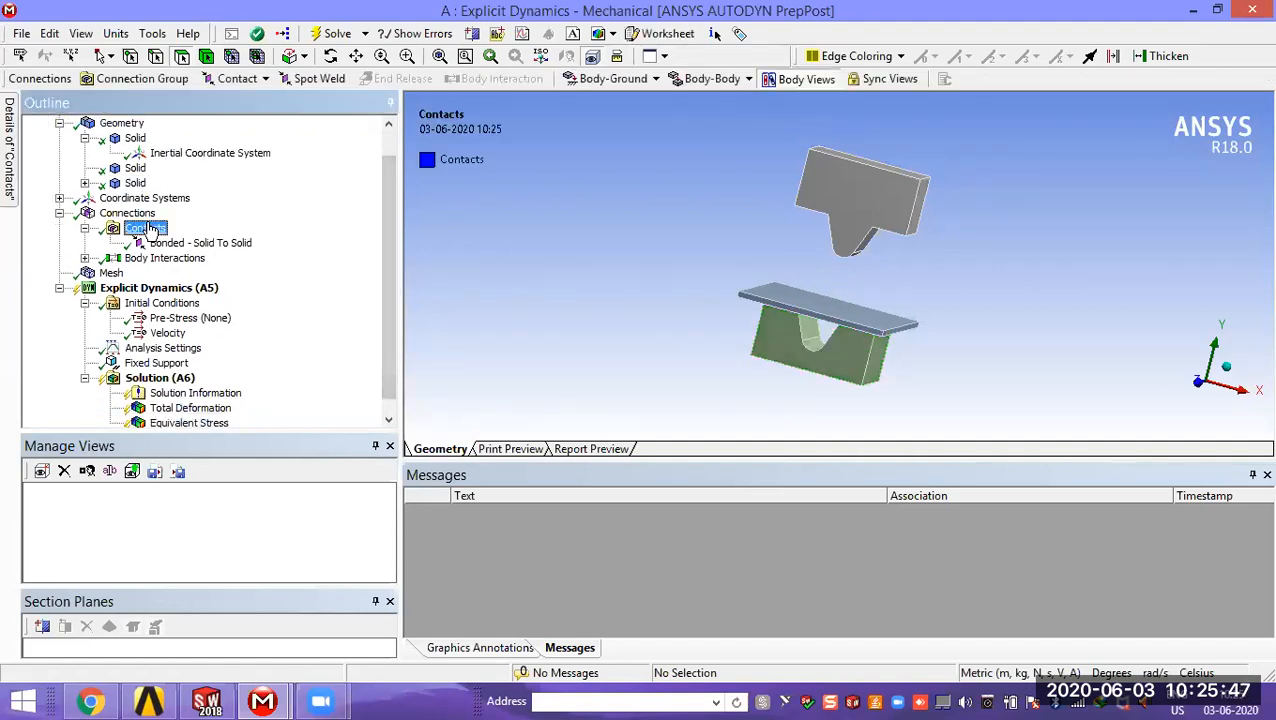
left_click(169, 245)
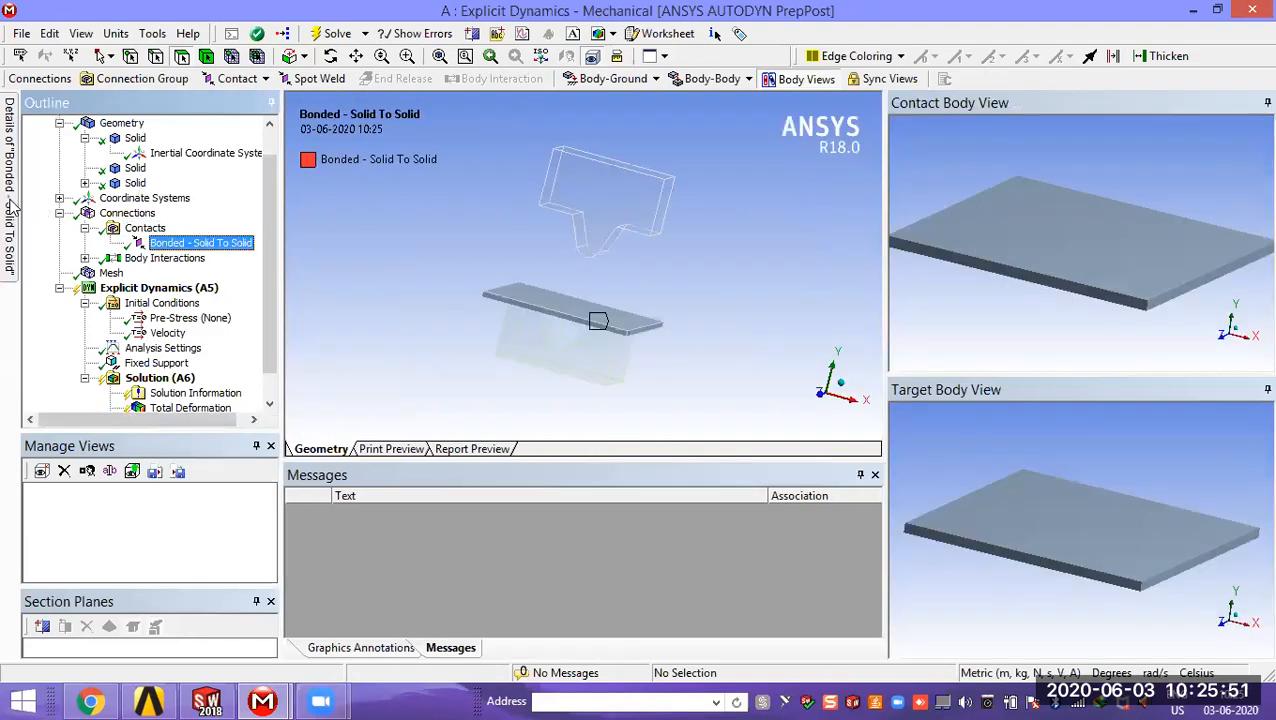
mouse_move(12, 205)
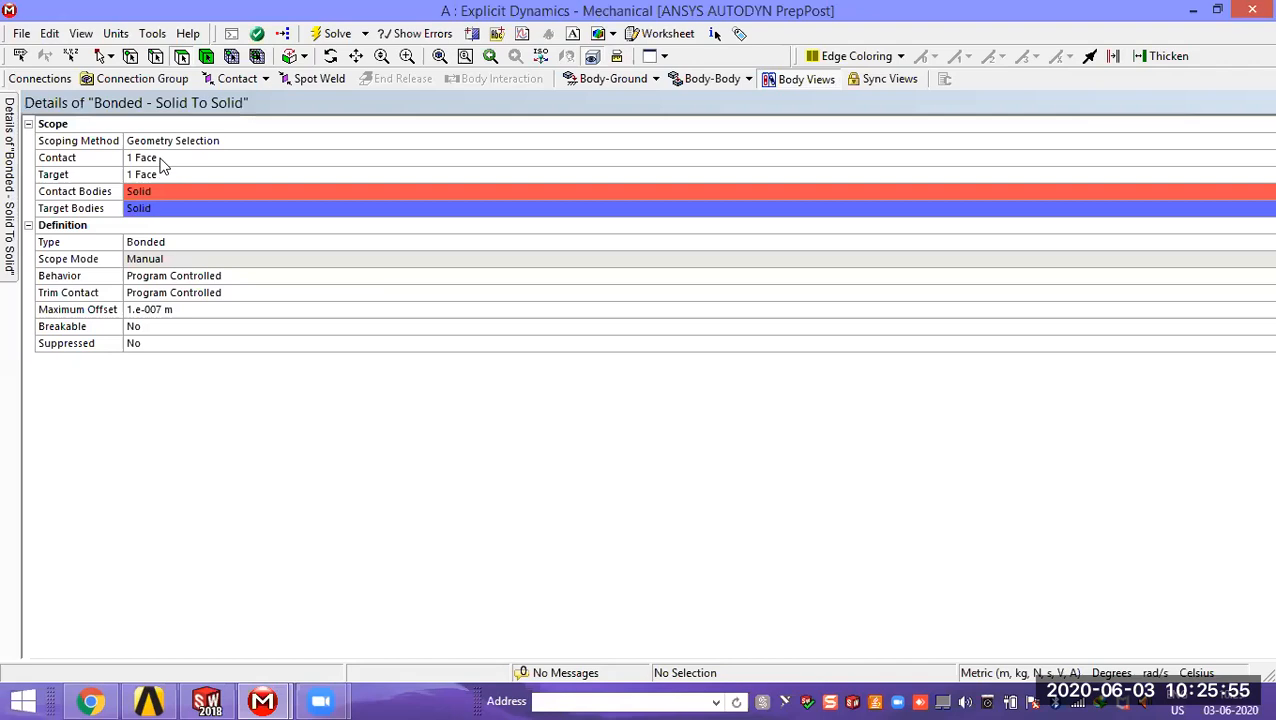
left_click(163, 160)
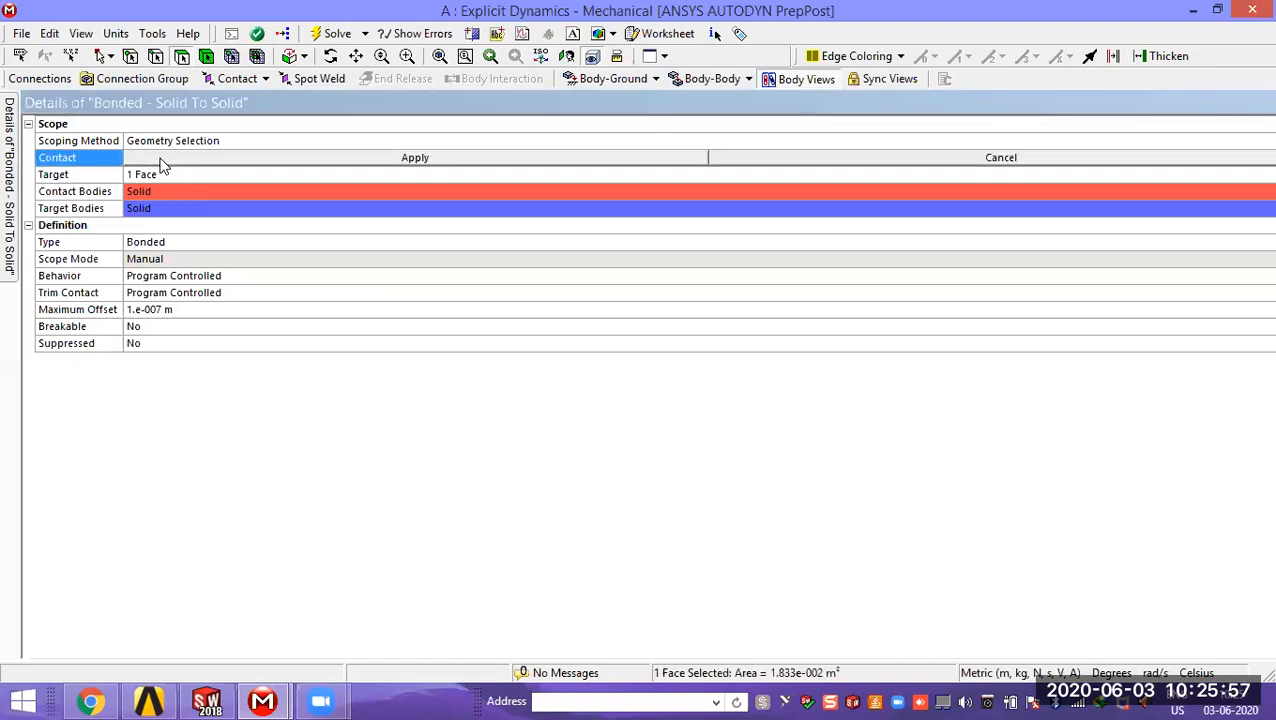
Step: Switch to DesignModeler, examine the punch, plate and V-die arrangement from several angles, and return to Mechanical
left_click(1217, 10)
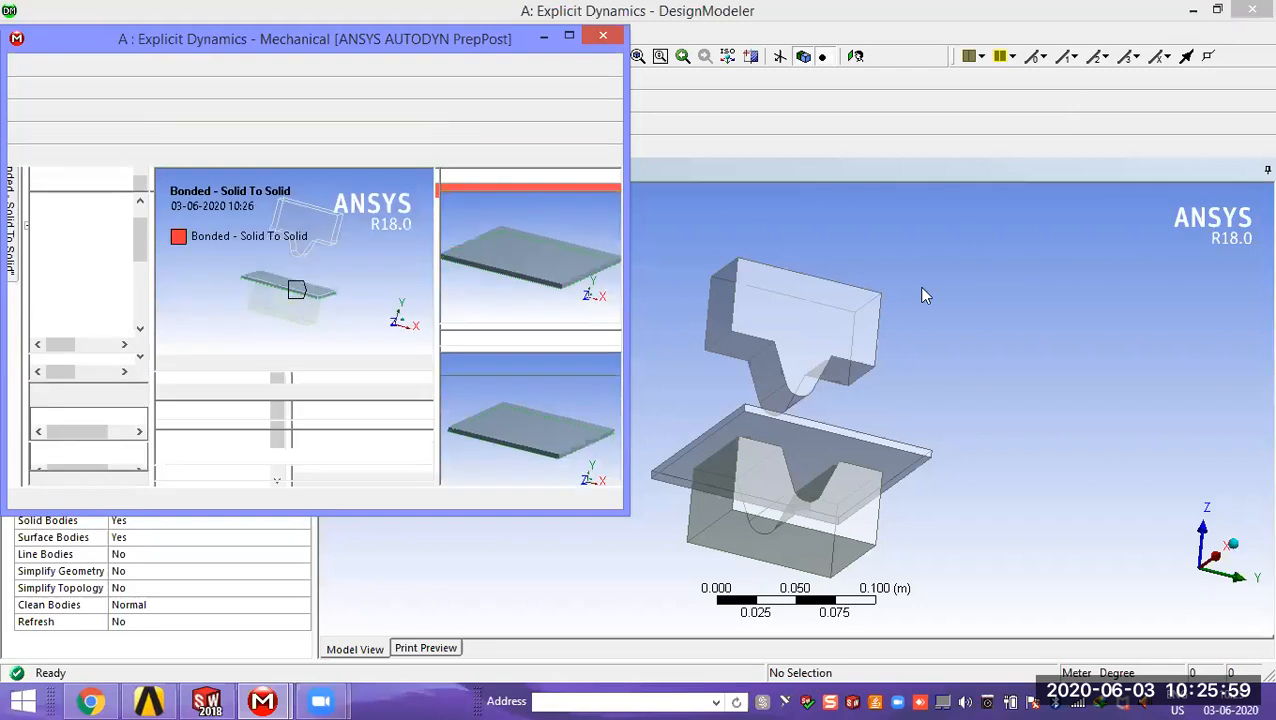
middle_click_drag(856, 426, 828, 416)
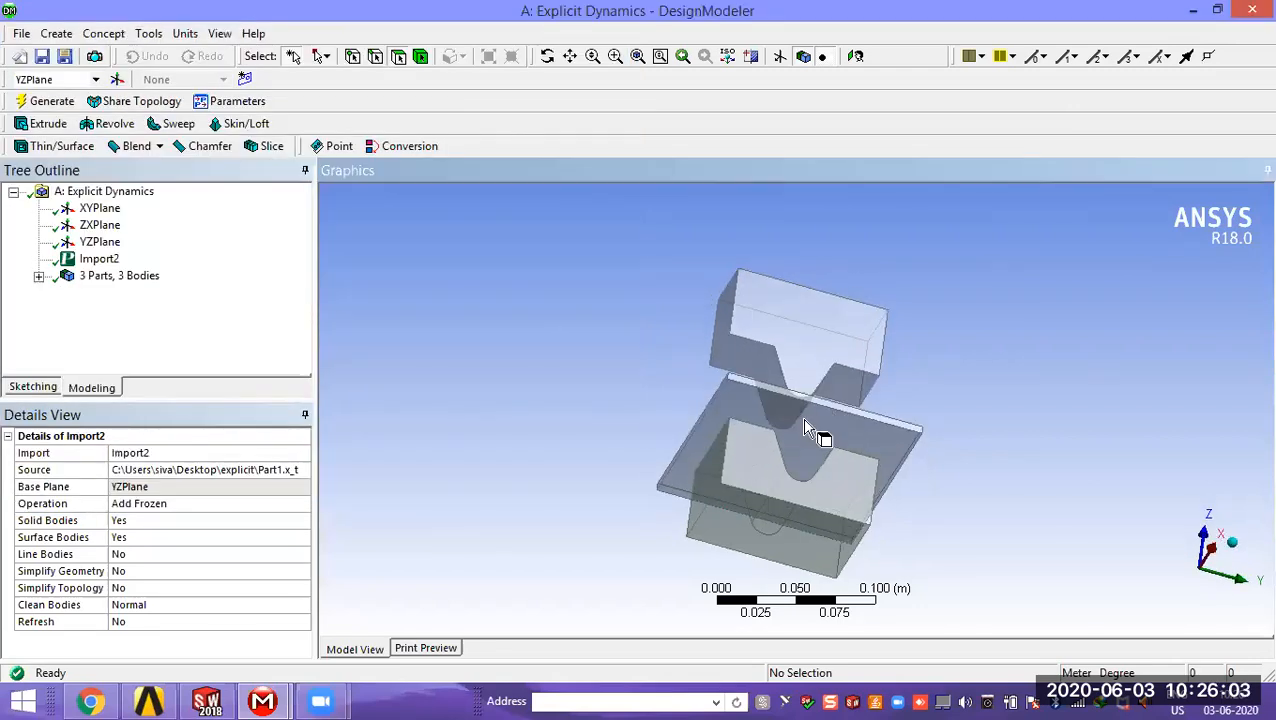
middle_click_drag(805, 428, 762, 527)
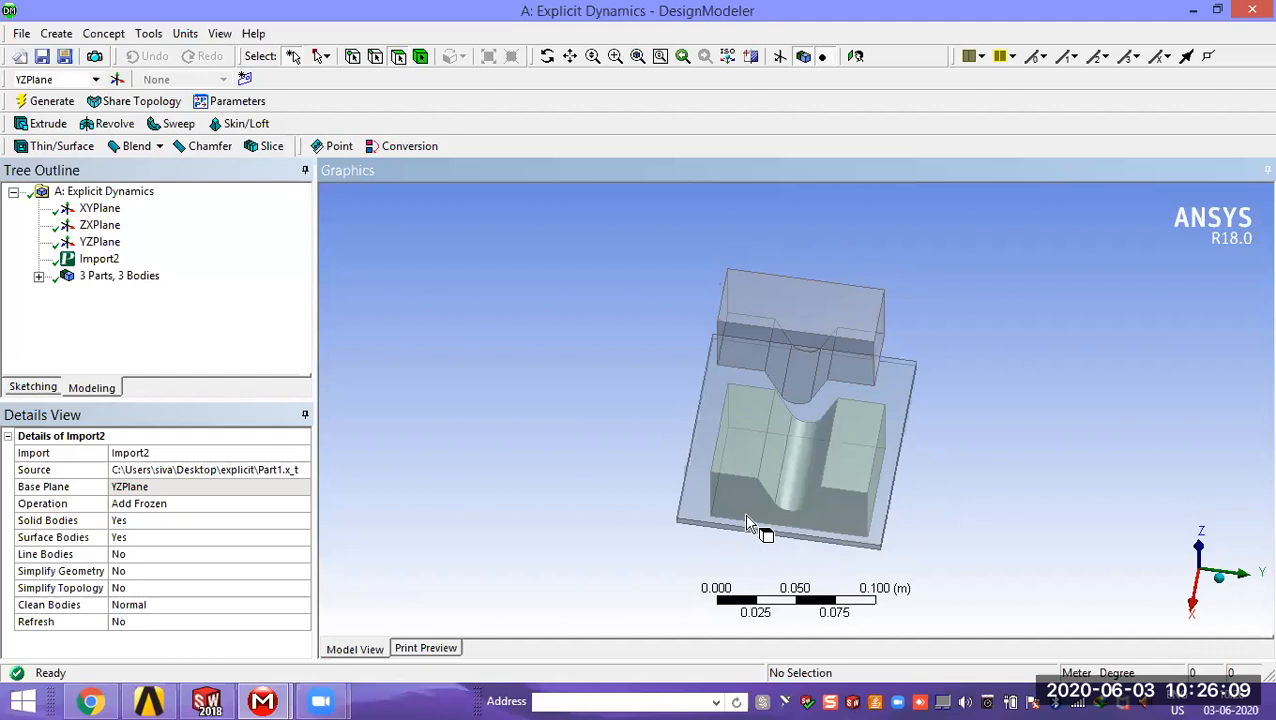
middle_click_drag(765, 470, 732, 466)
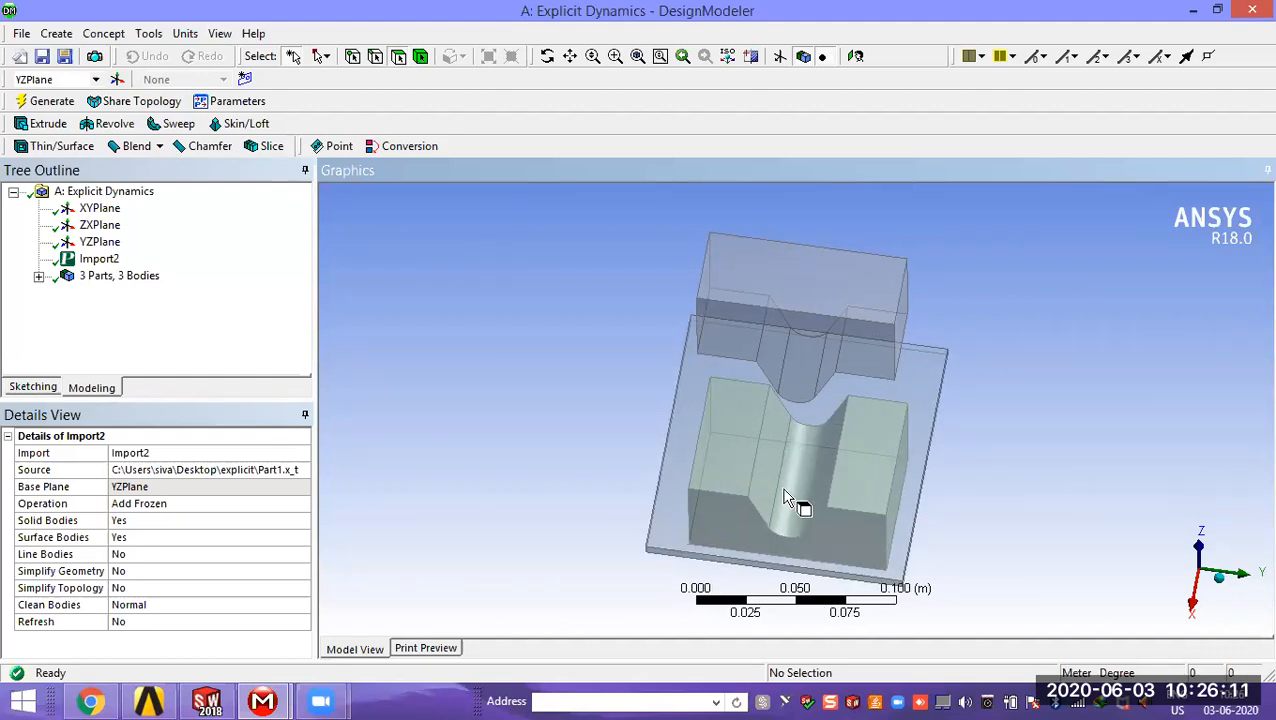
middle_click_drag(812, 512, 823, 447)
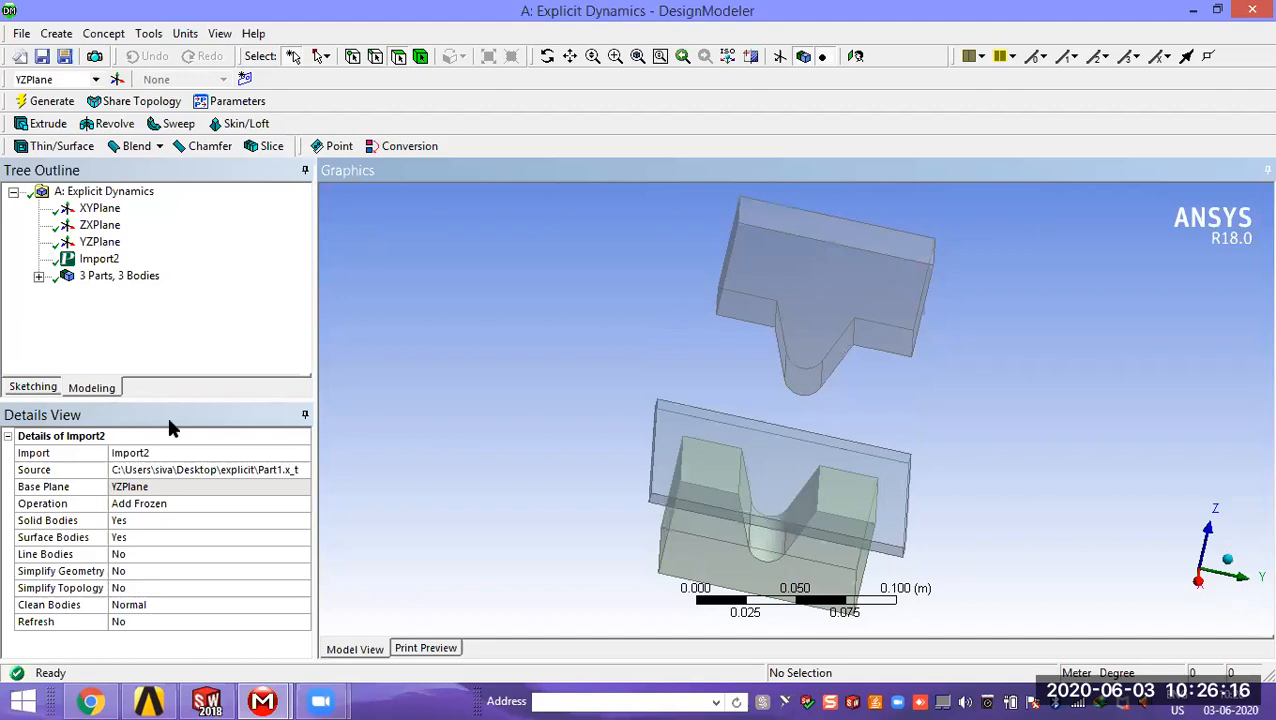
left_click(272, 694)
left_click(342, 630)
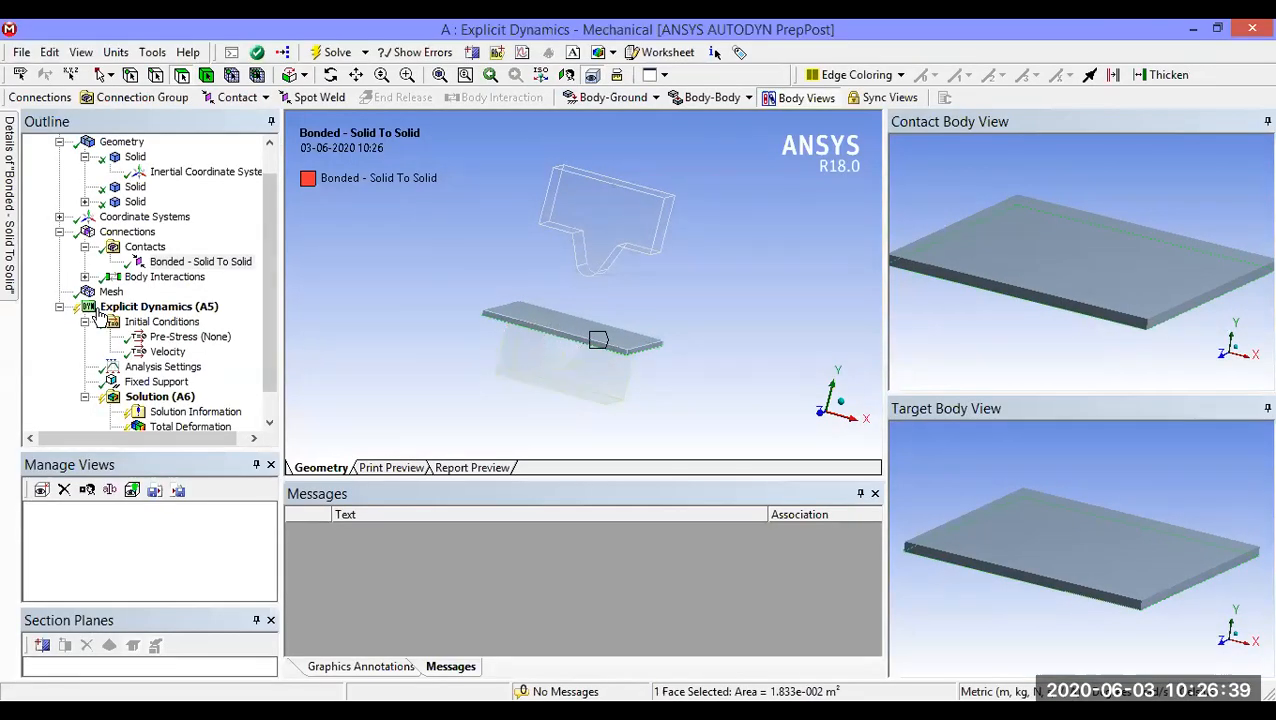
Step: Apply the plate's underside face as the contact side of the Bonded - Solid To Solid contact and check it from below
left_click(169, 263)
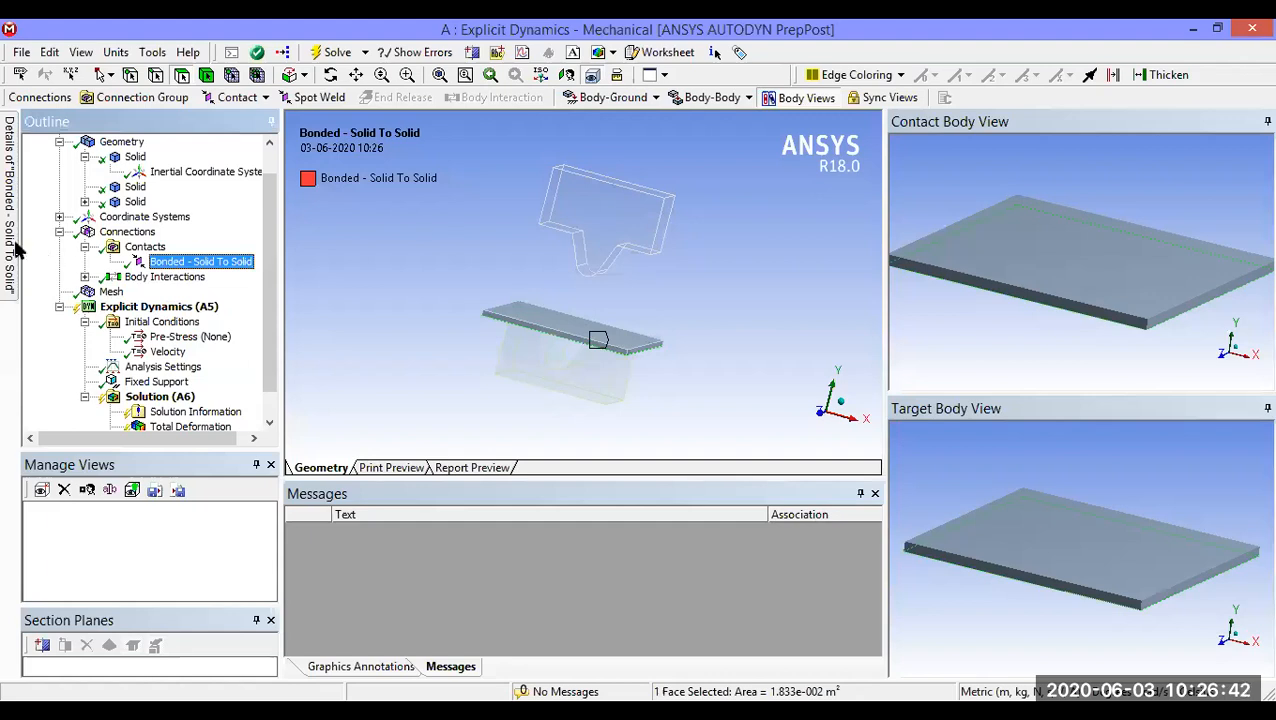
mouse_move(10, 250)
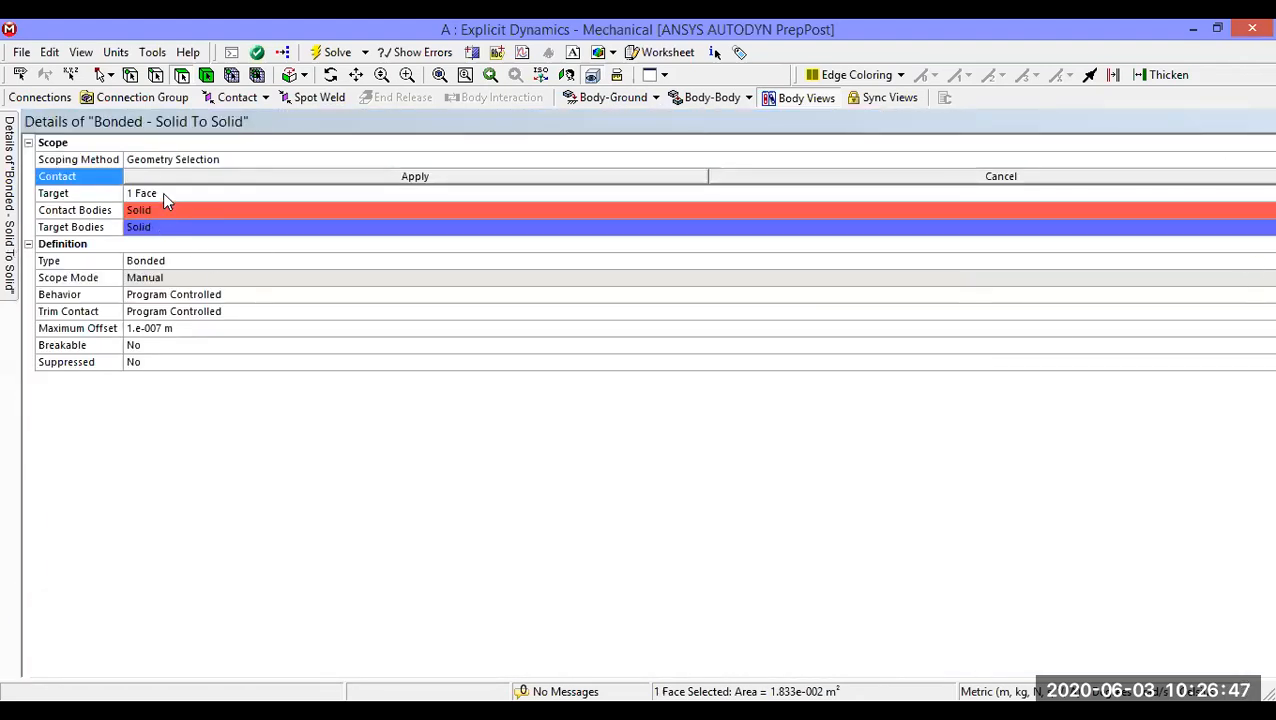
left_click(415, 178)
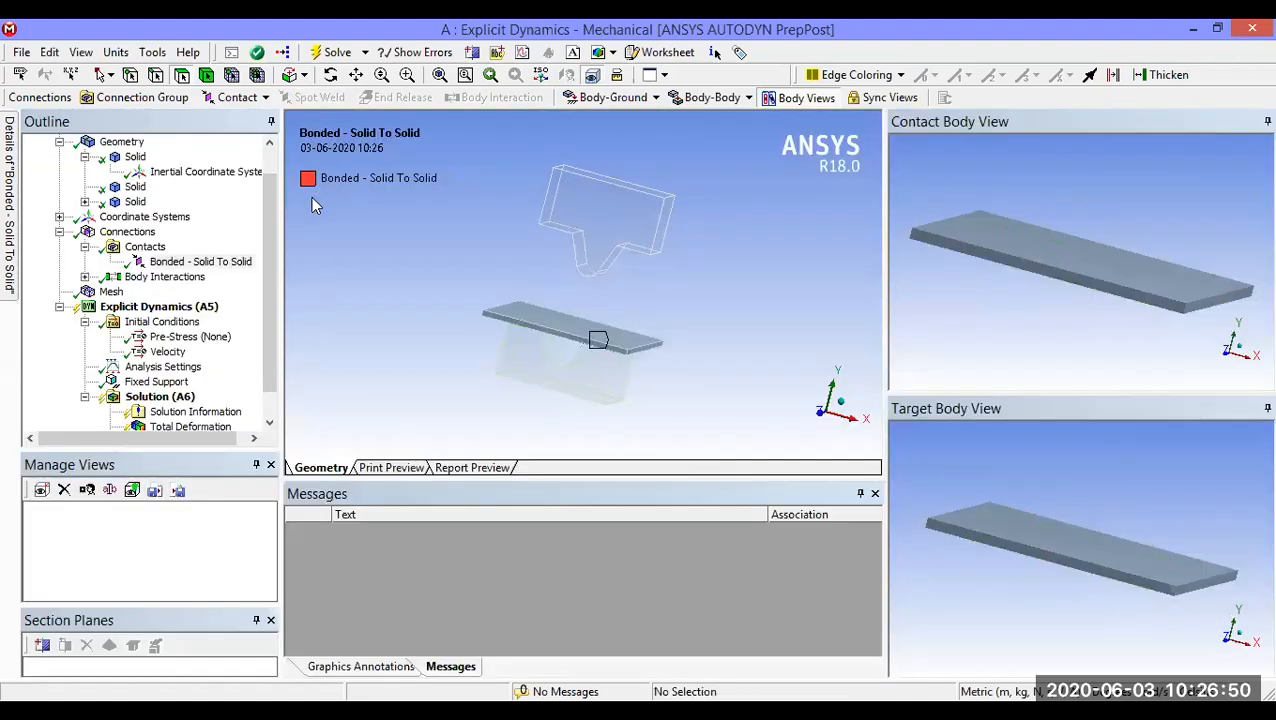
middle_click_drag(565, 355, 488, 331)
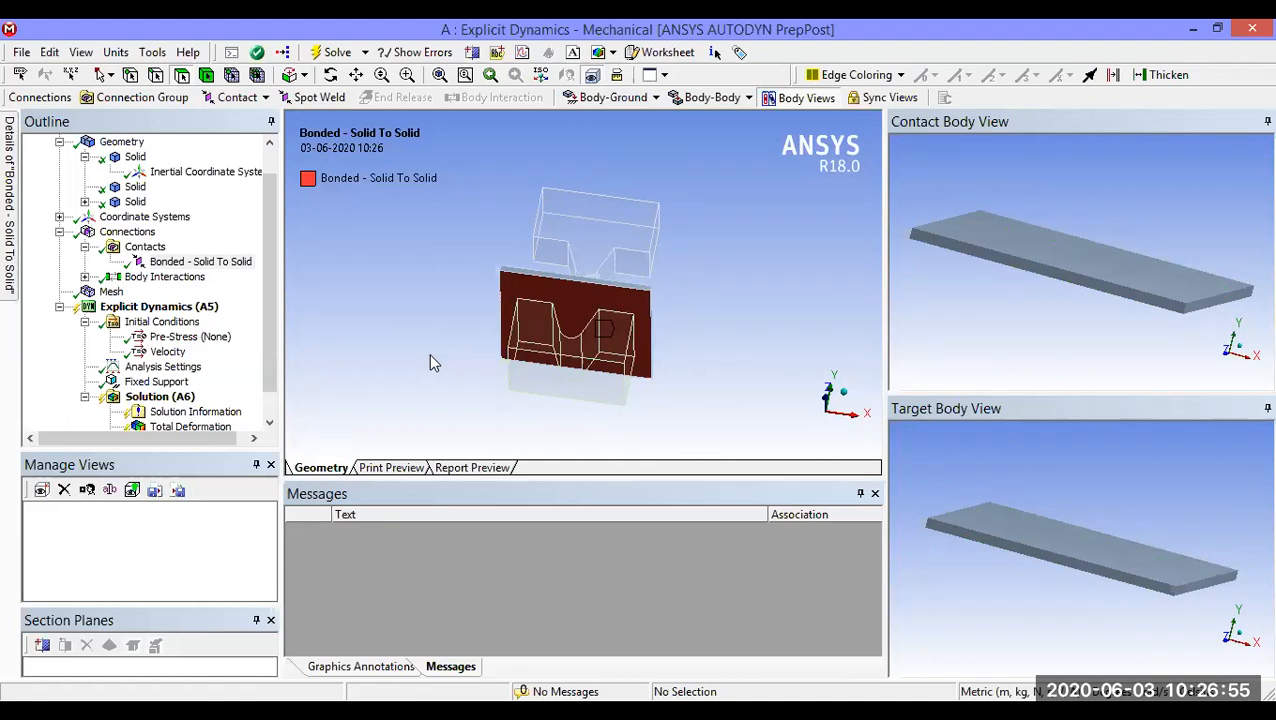
Step: Hide the plate body to expose the upper faces of the V-die
right_click(134, 186)
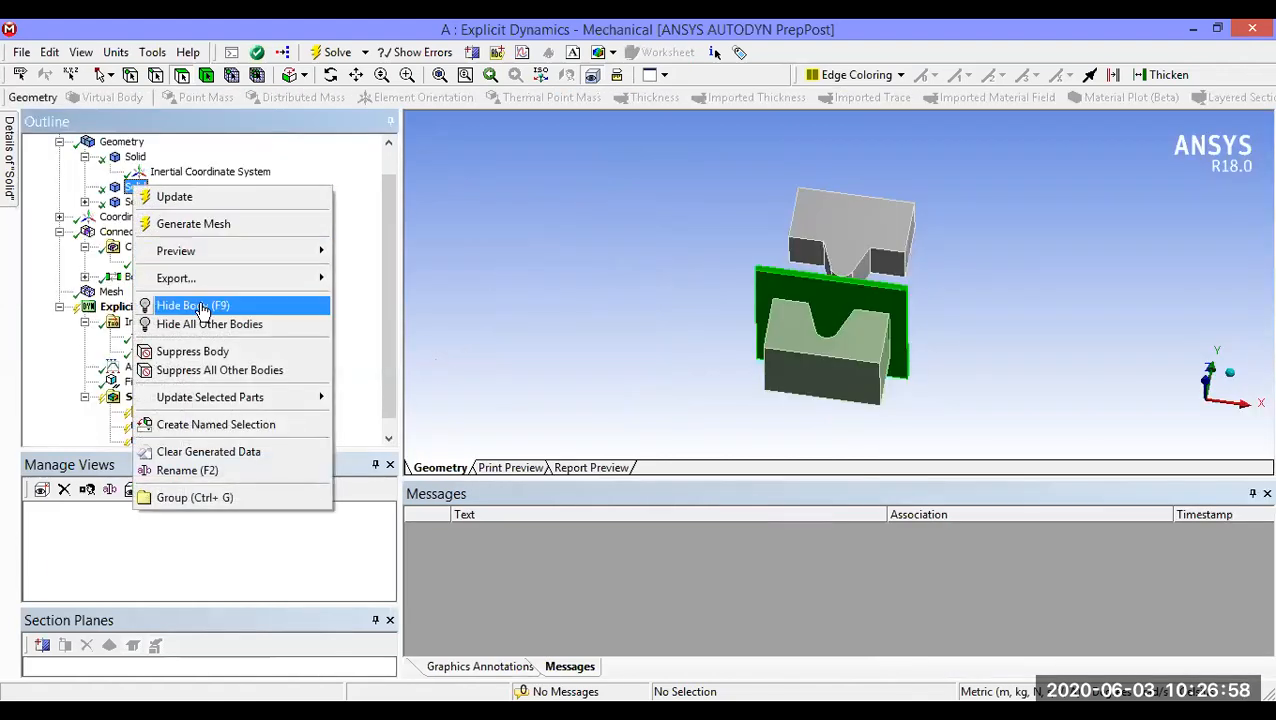
left_click(203, 307)
middle_click_drag(599, 345, 559, 386)
left_click(9, 162)
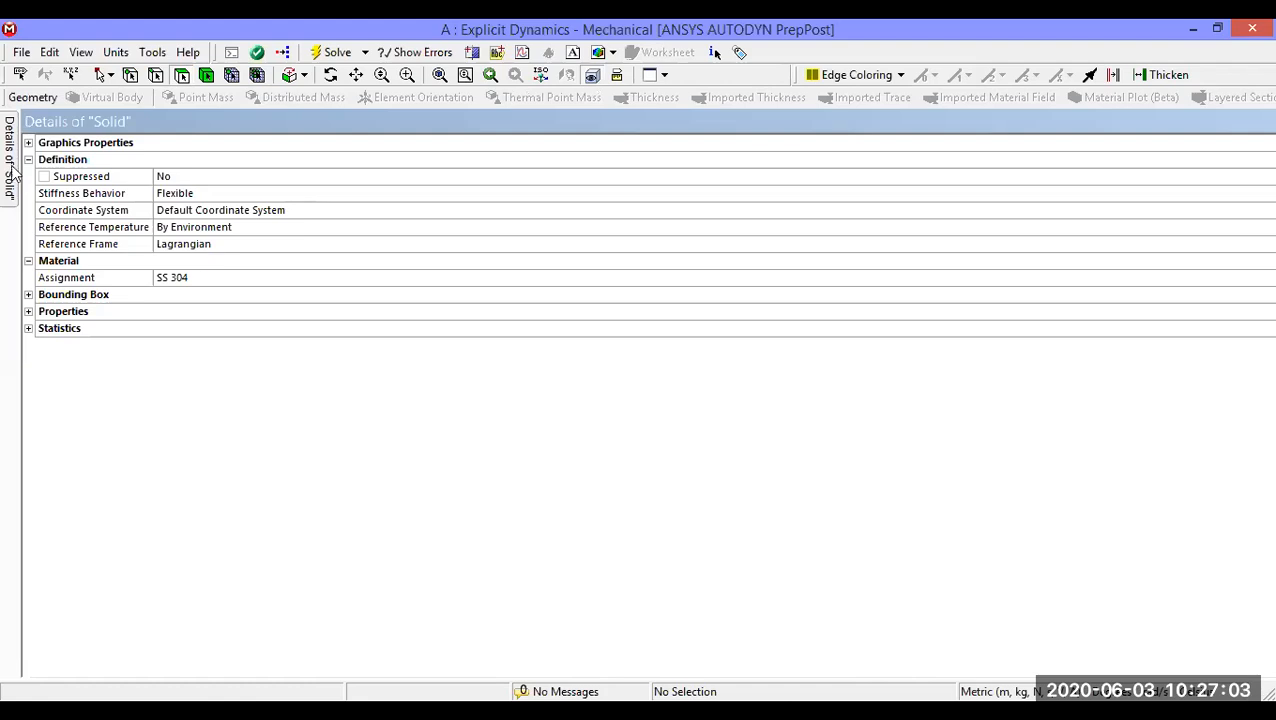
left_click(1217, 28)
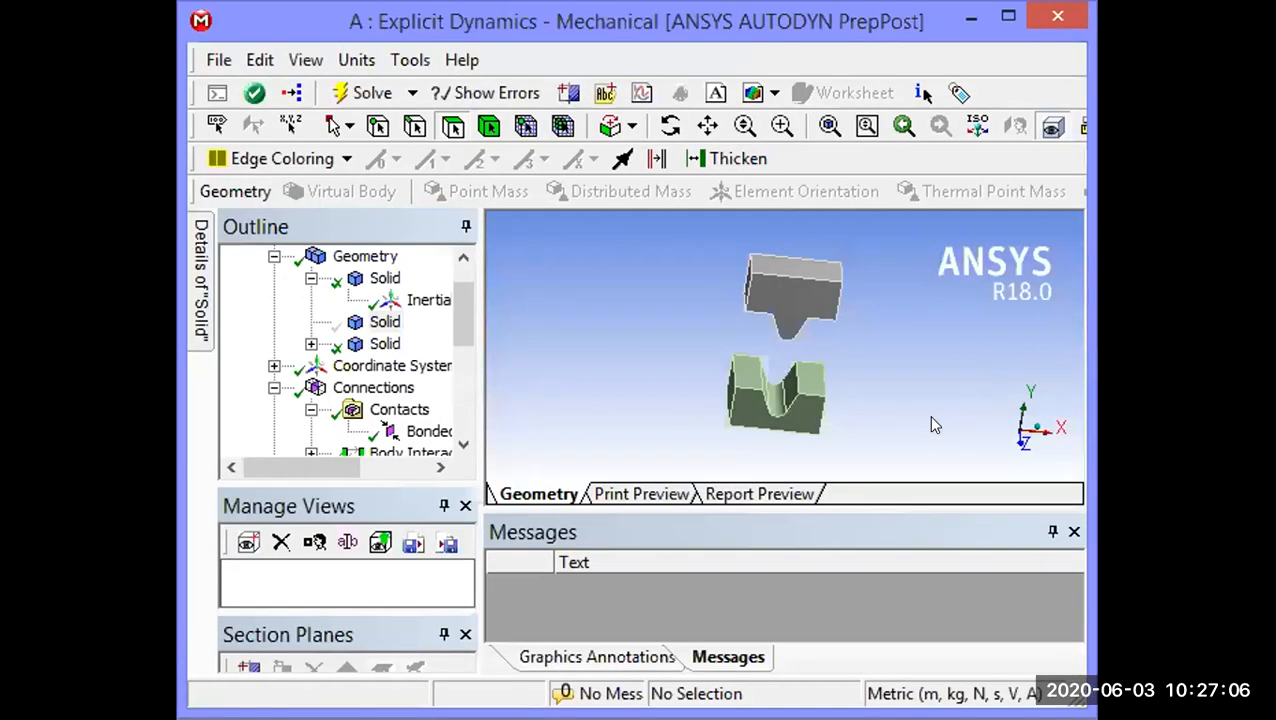
Step: Open the target face selection of the Bonded - Solid To Solid contact and inspect the face currently assigned
left_click(463, 336)
scroll(463, 336, "down", 2)
left_click(405, 322)
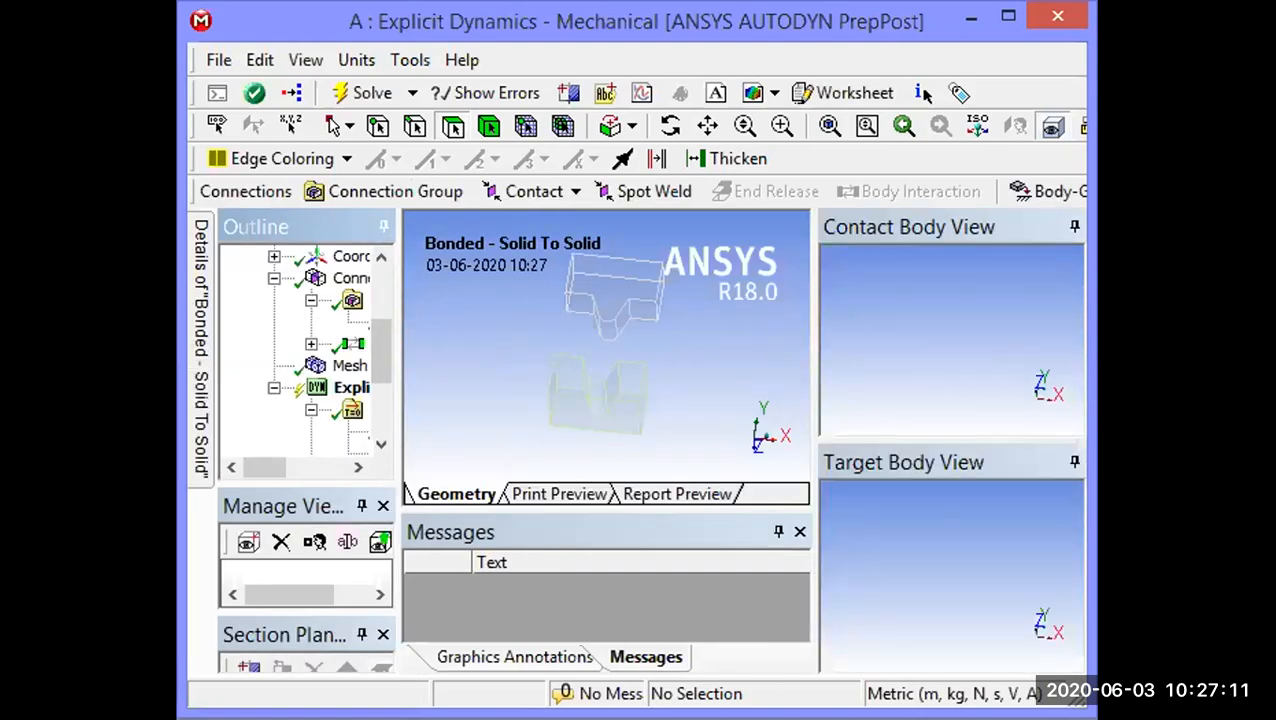
mouse_move(201, 345)
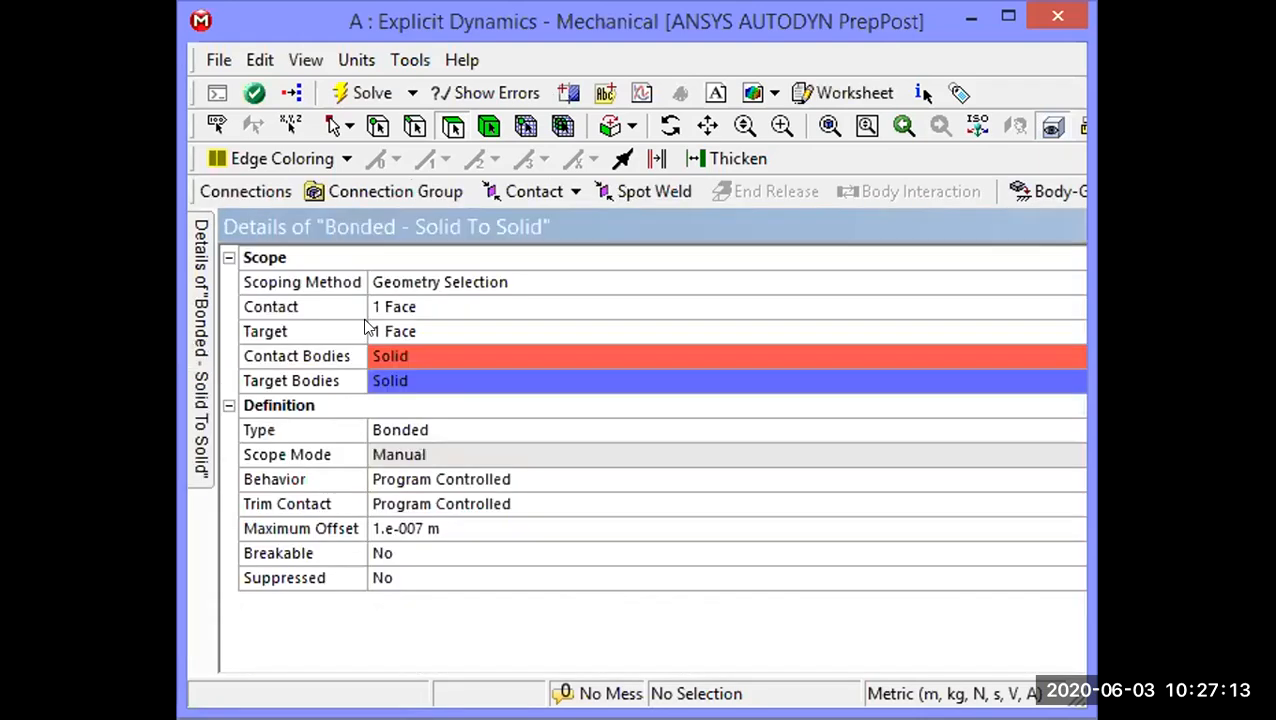
left_click(380, 332)
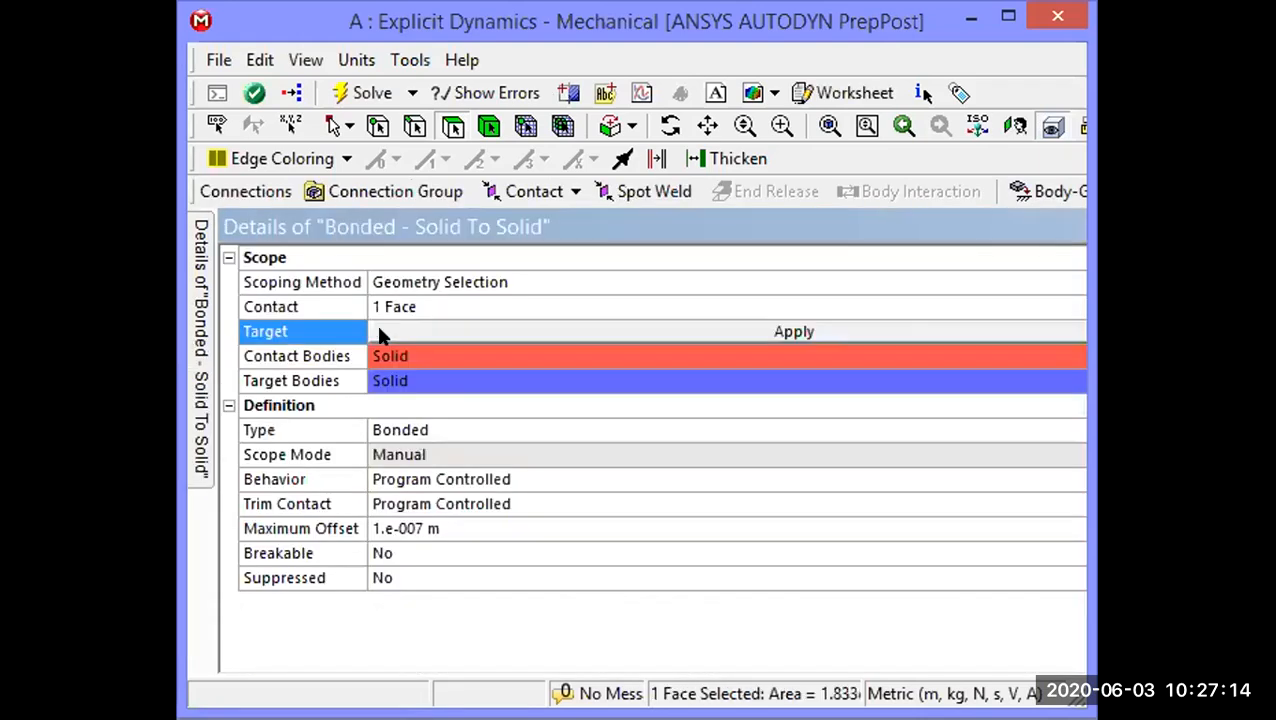
left_click(999, 24)
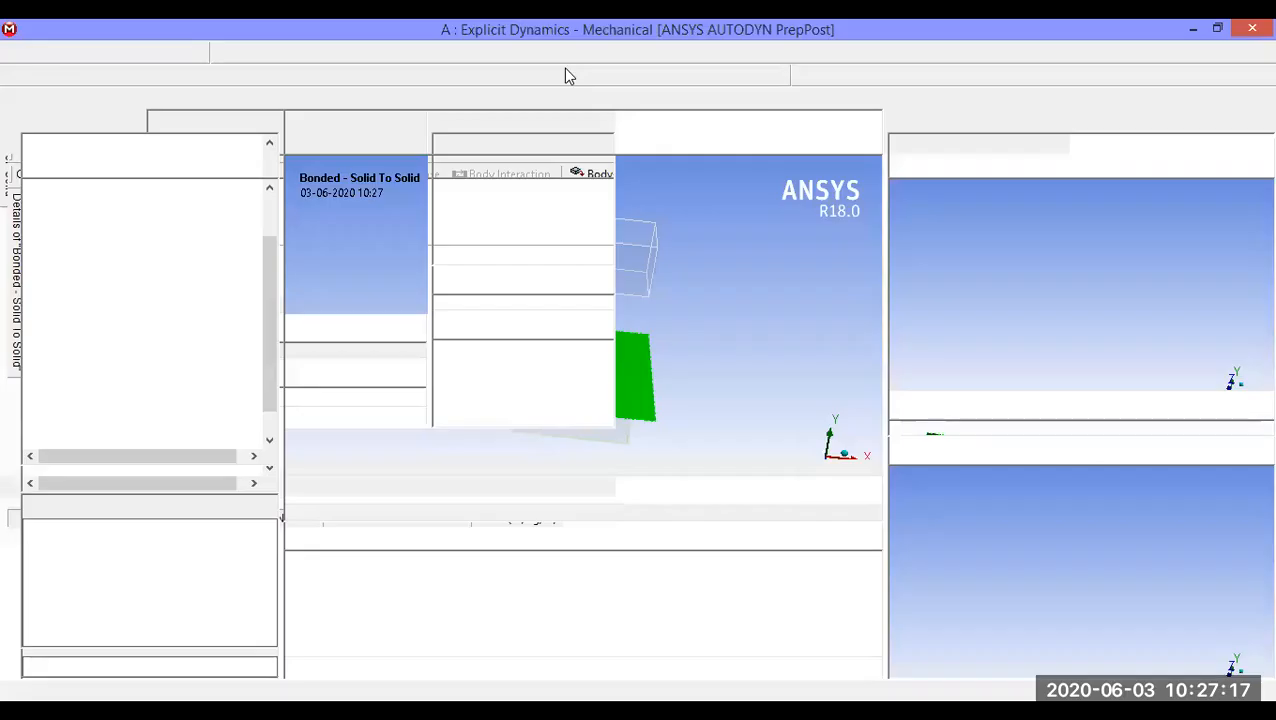
middle_click_drag(607, 359, 617, 292)
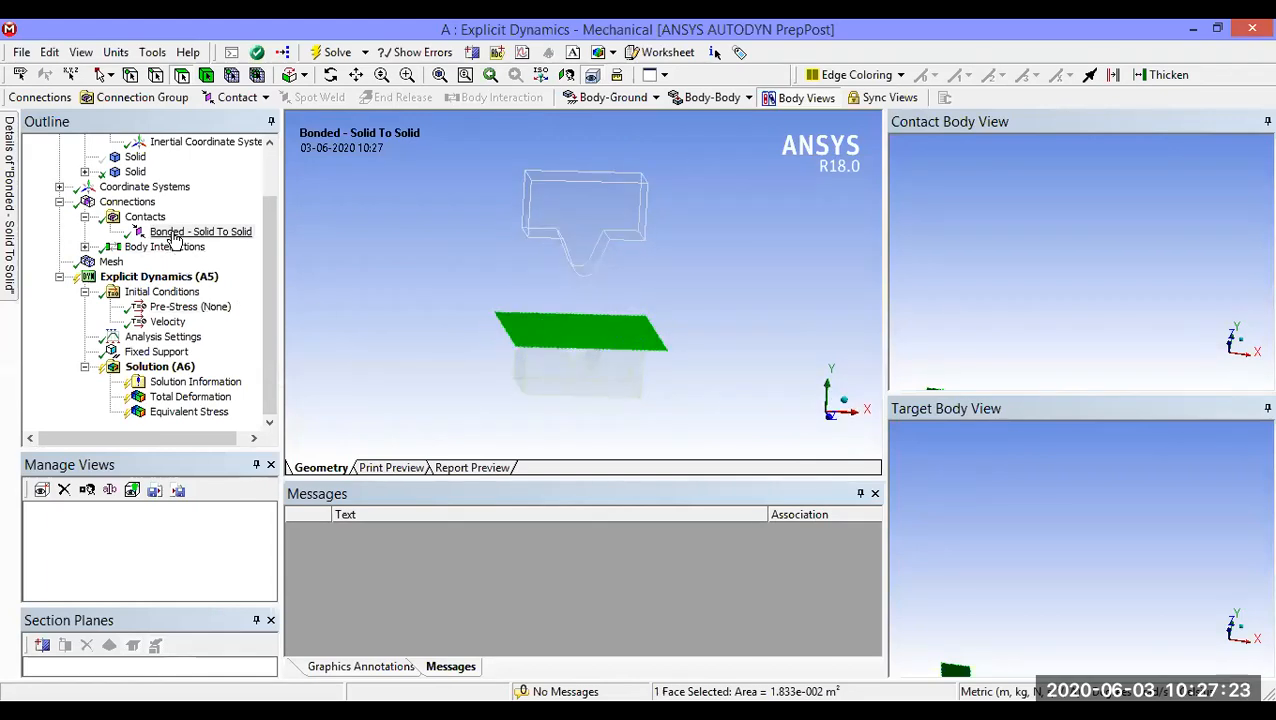
left_click_drag(267, 262, 264, 217)
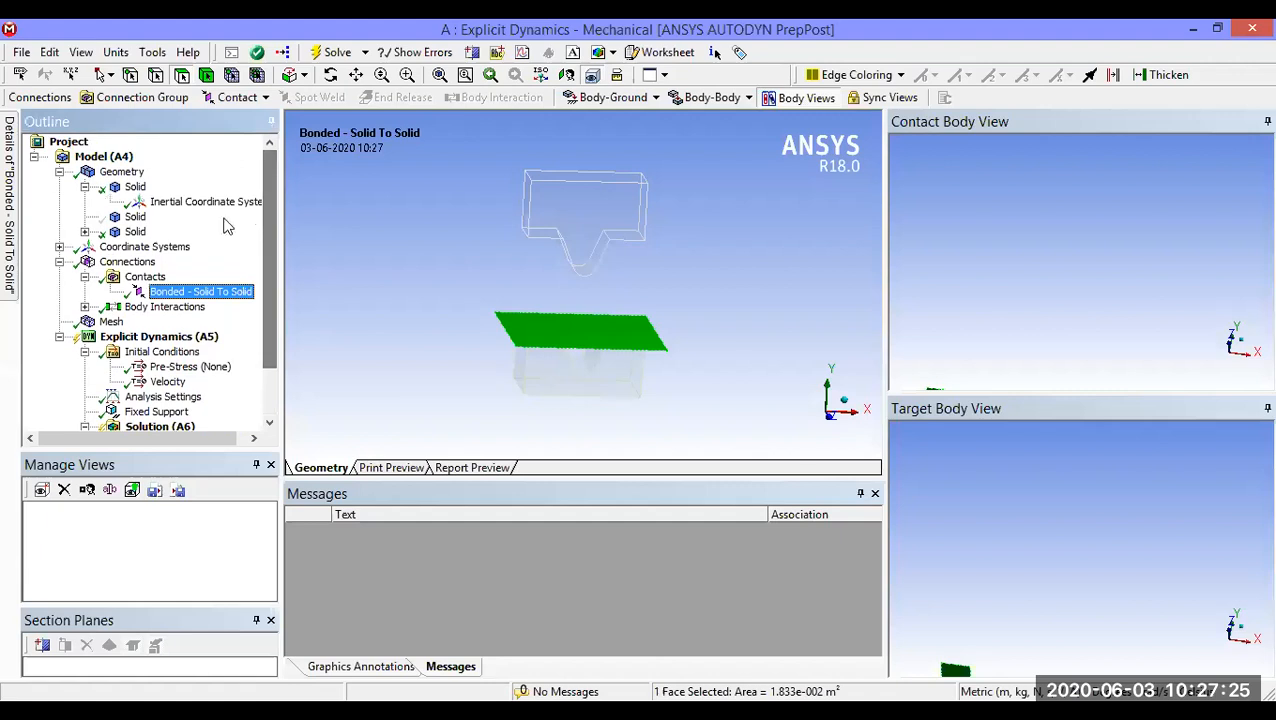
Step: Set the bonded contact's target to the five upper faces of the V-die, covering both flats and the groove
left_click(533, 334)
middle_click_drag(561, 363, 529, 385)
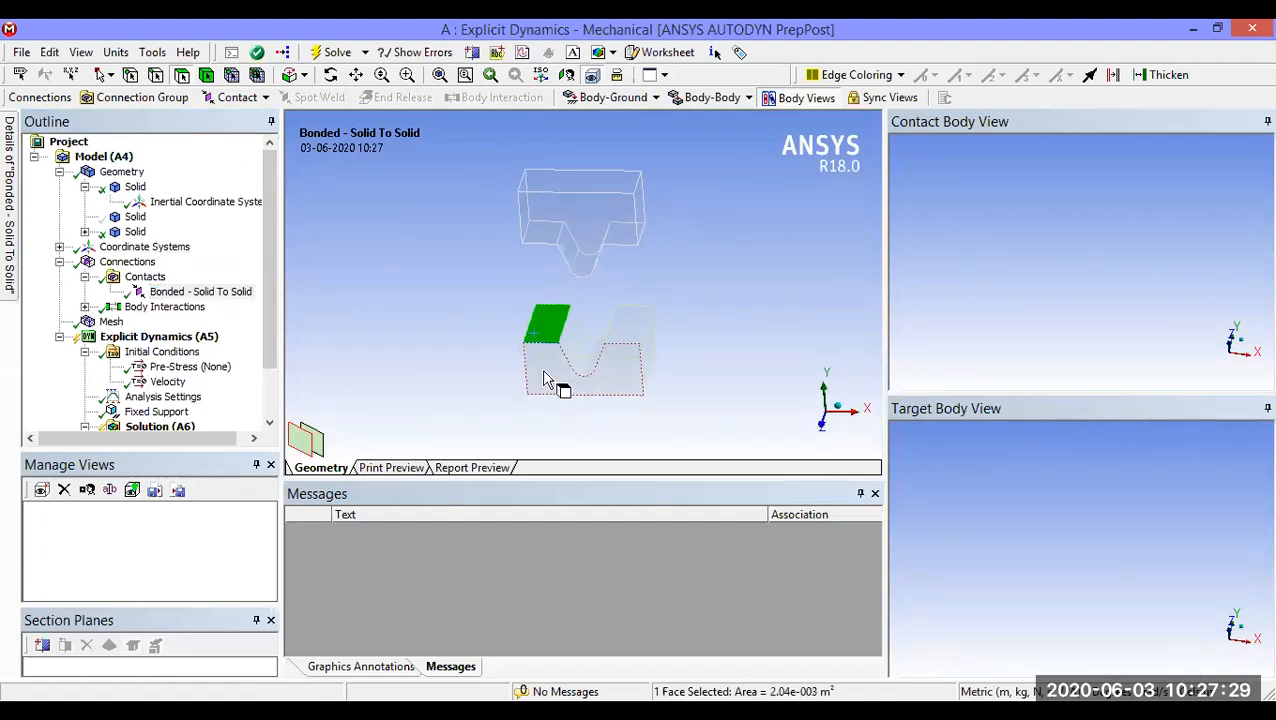
left_click(576, 340, "ctrl")
mouse_move(591, 356)
middle_mouse_down()
mouse_move(608, 361)
mouse_move(607, 345)
middle_mouse_up()
left_click(590, 348, "ctrl")
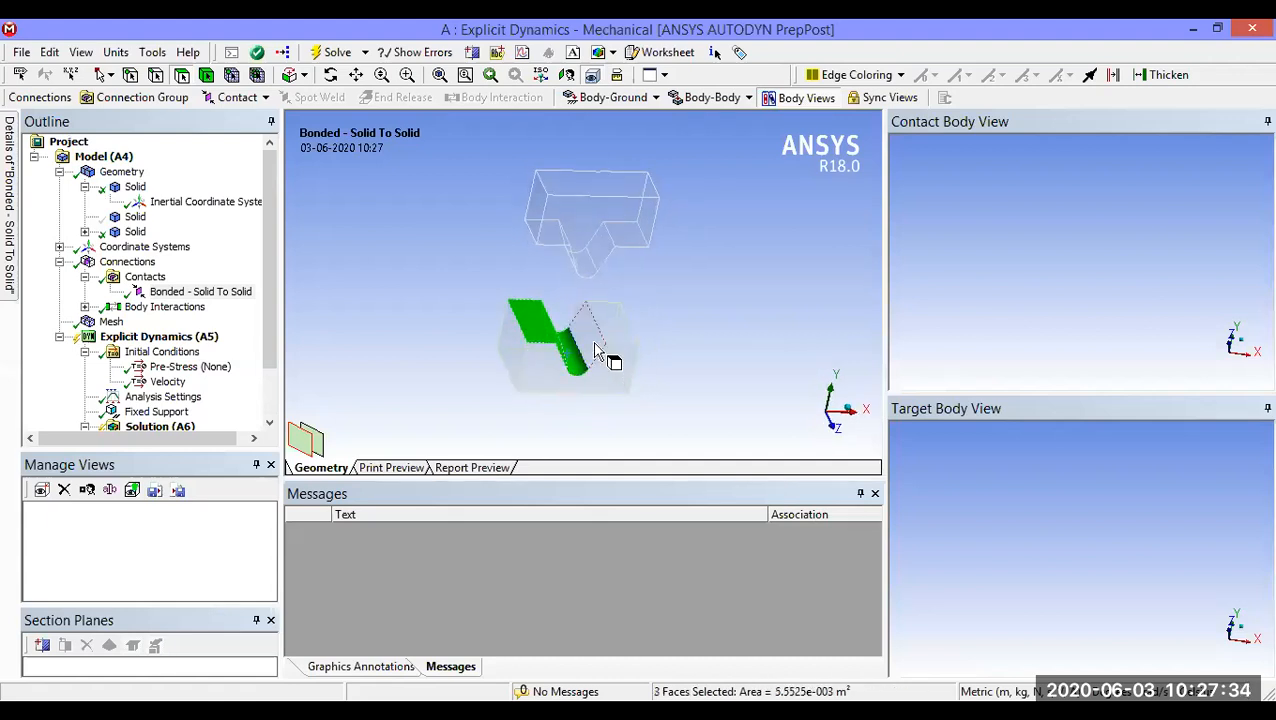
left_click(592, 346, "ctrl")
left_click(615, 343, "ctrl")
middle_click_drag(690, 392, 652, 394)
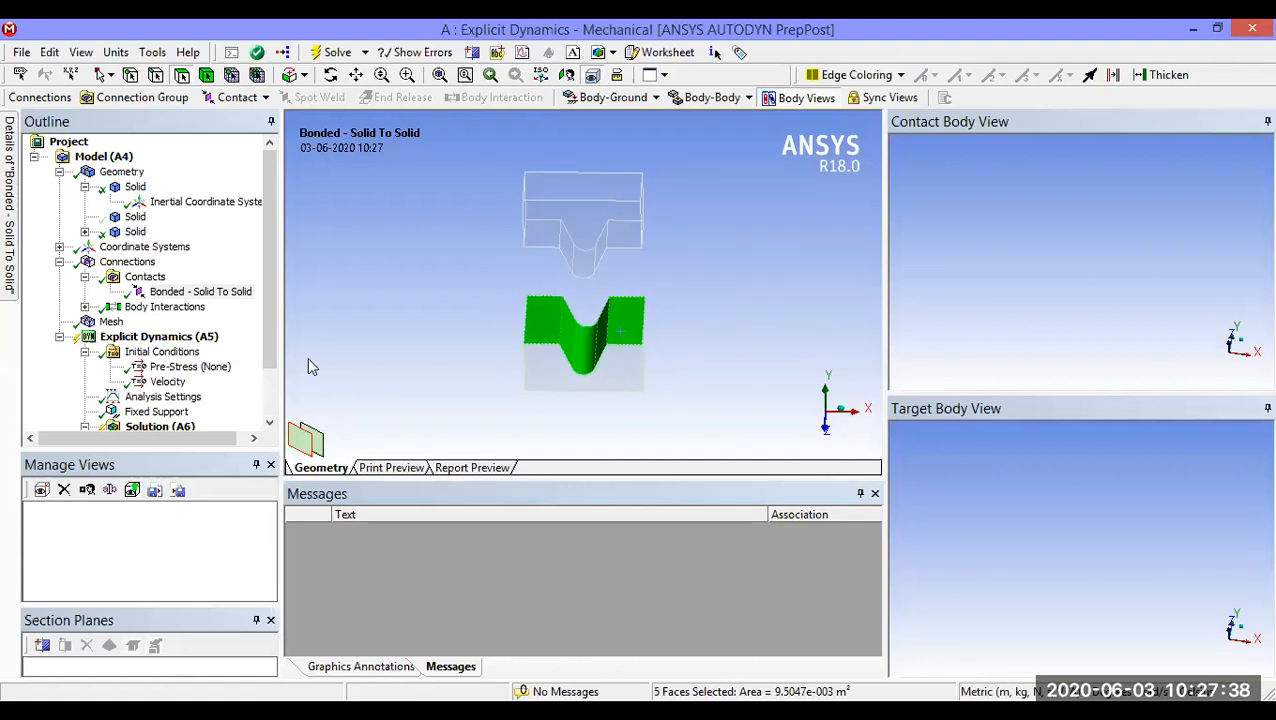
mouse_move(7, 283)
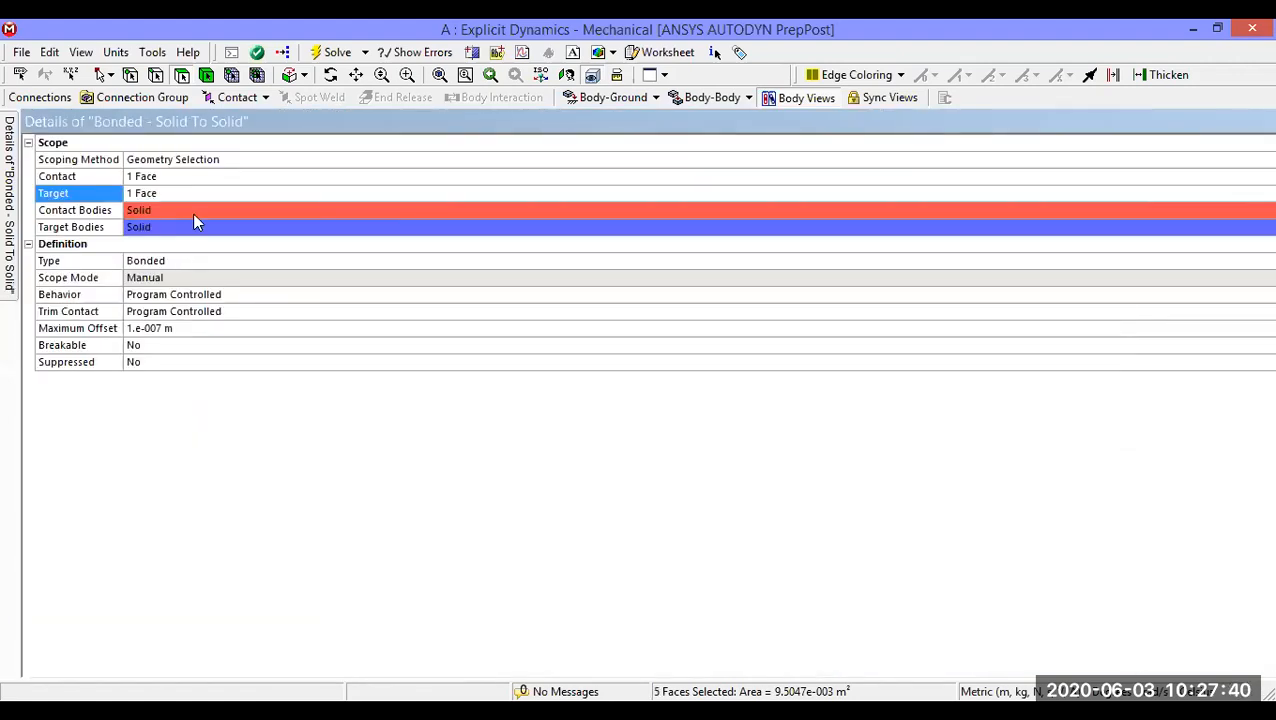
left_click(198, 196)
left_click(301, 193)
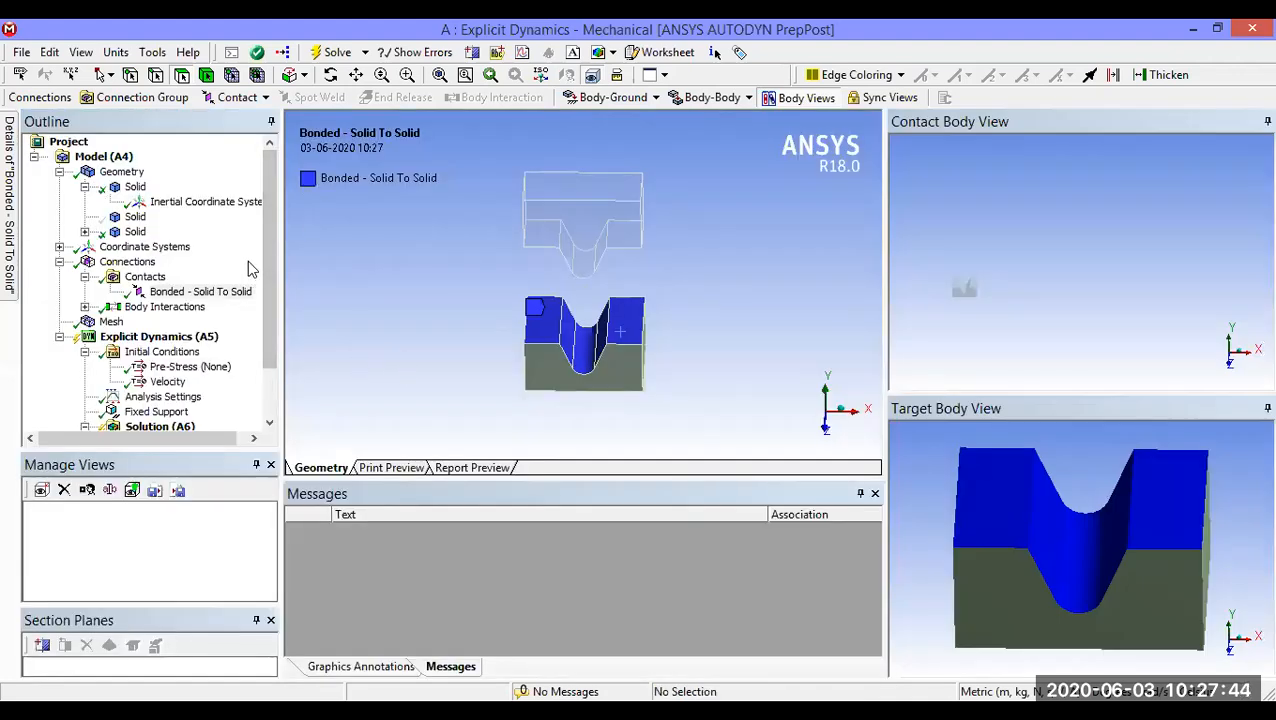
Step: Show the plate body again and inspect the existing mesh on the punch, plate and V-die
right_click(146, 222)
left_click(232, 340)
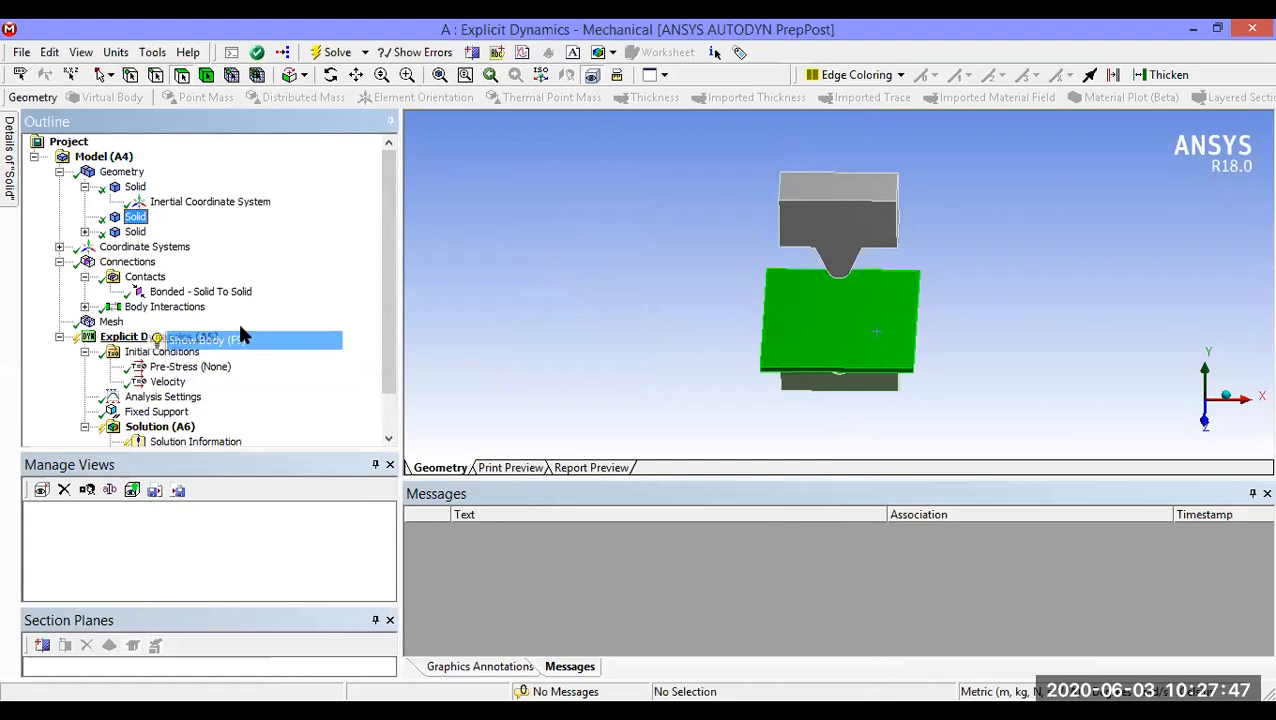
left_click_drag(389, 352, 390, 375)
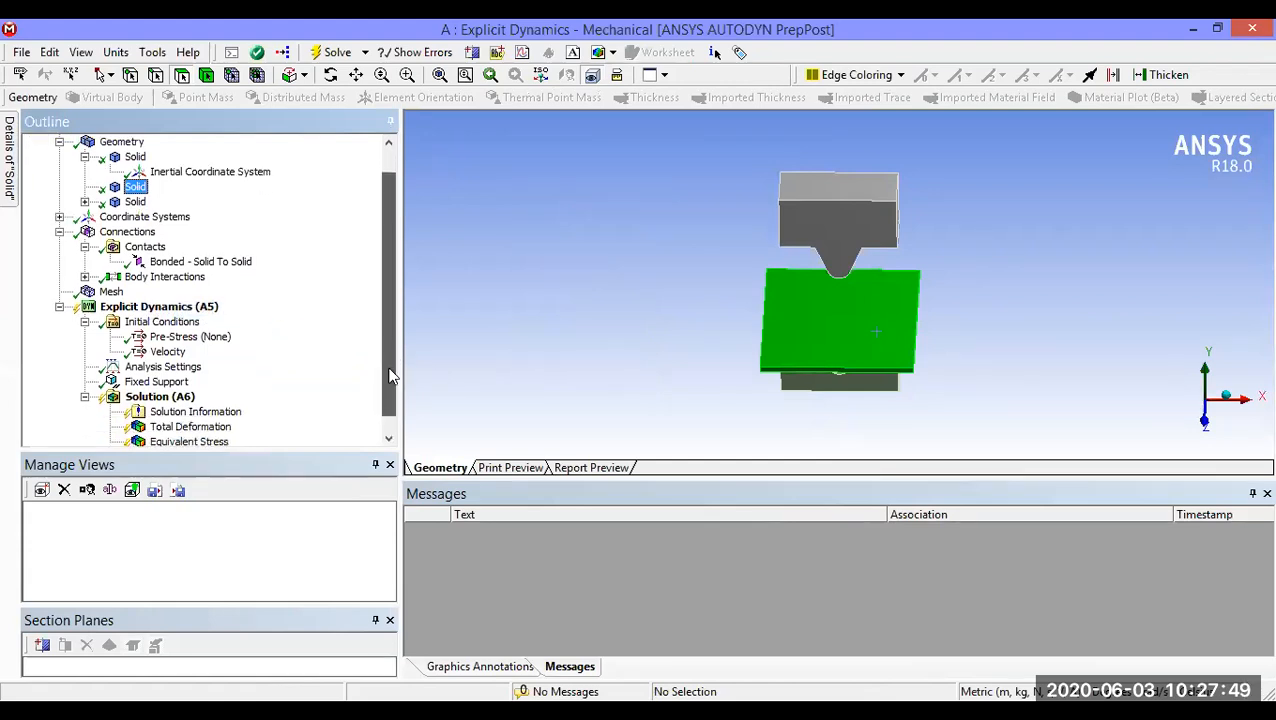
right_click(112, 294)
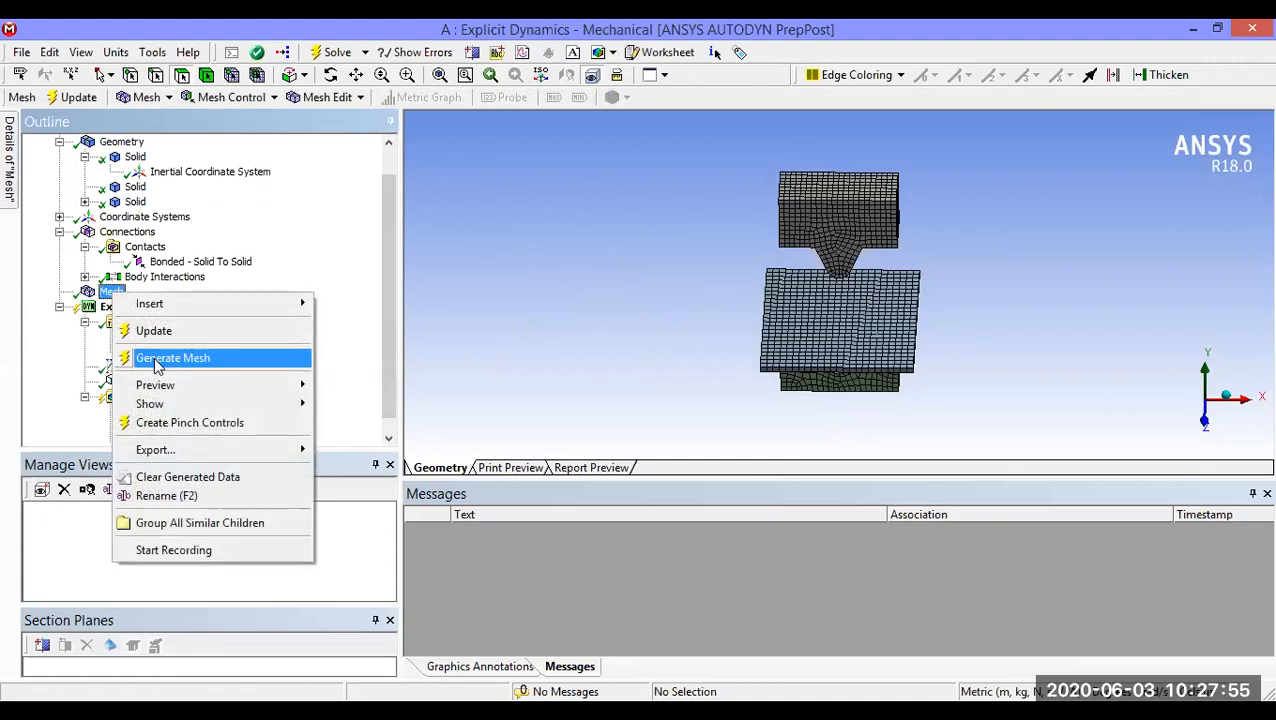
left_click_drag(387, 359, 387, 402)
middle_click_drag(718, 359, 746, 334)
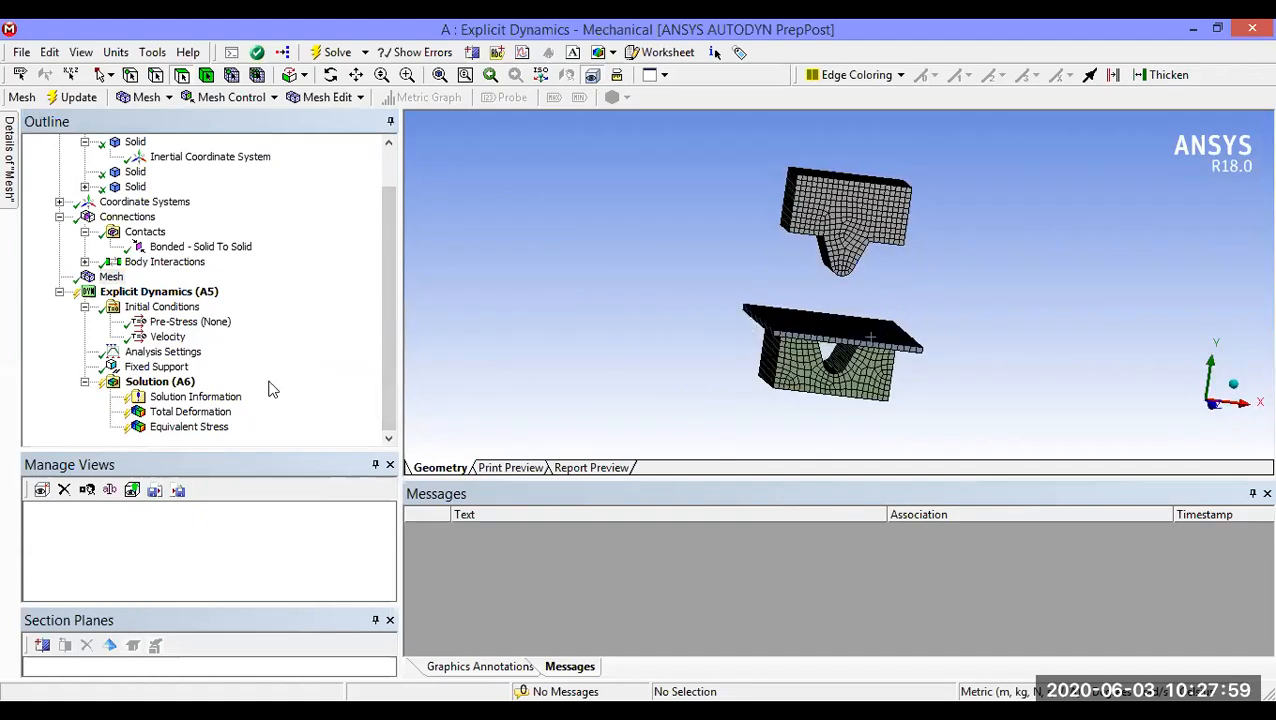
Step: Check the condition types available for insertion under Initial Conditions, including Velocity
right_click(180, 312)
mouse_move(222, 318)
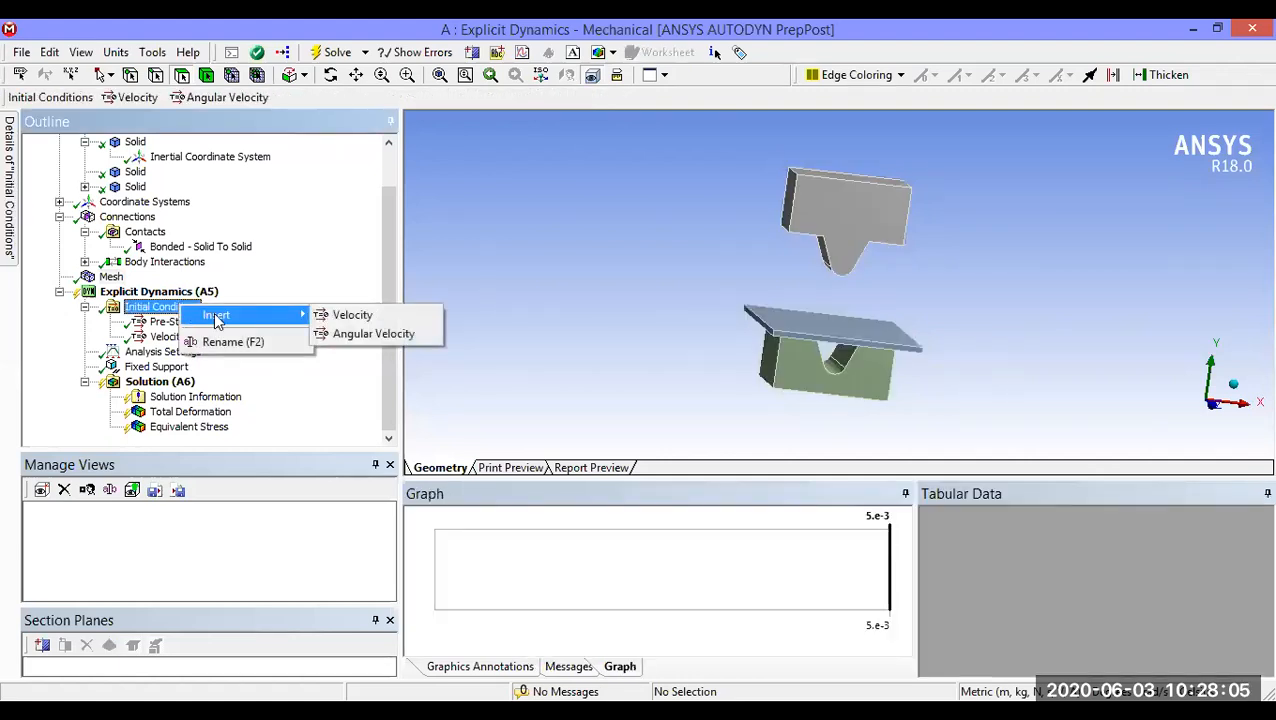
left_click(352, 316)
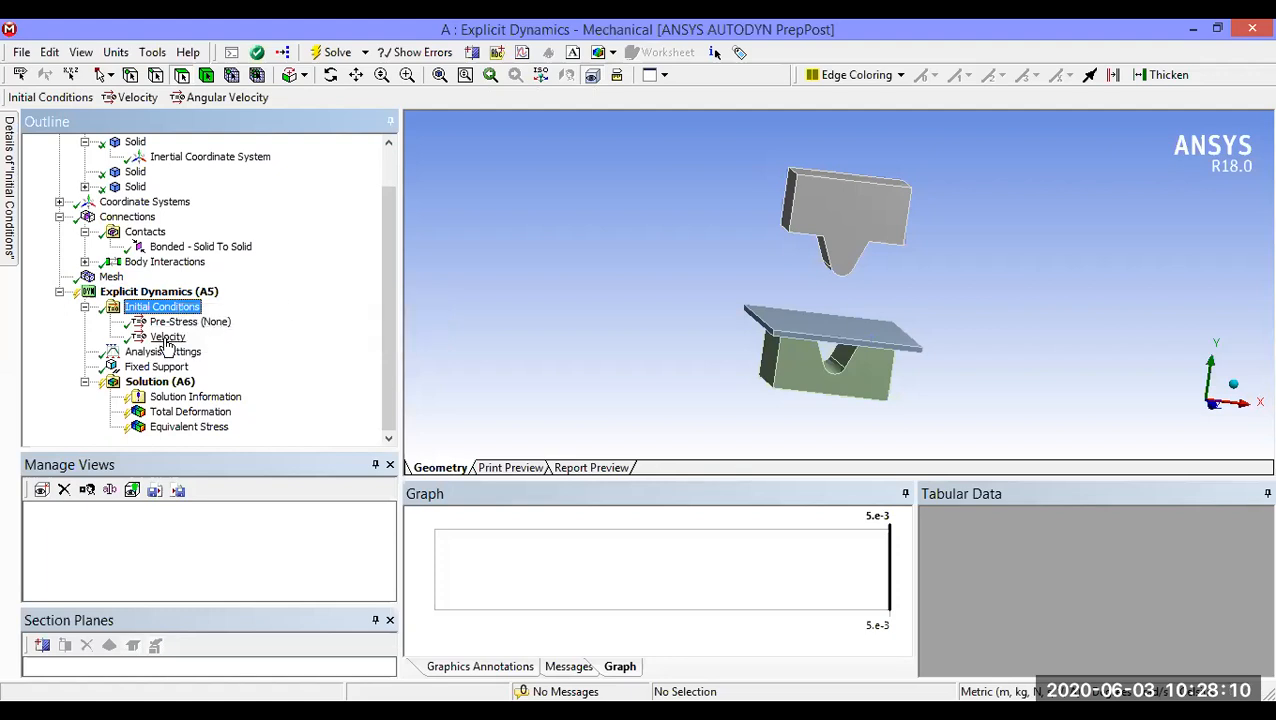
Step: Set the Y component of the punch's initial velocity to -100 m/s in the global coordinate system
mouse_move(12, 190)
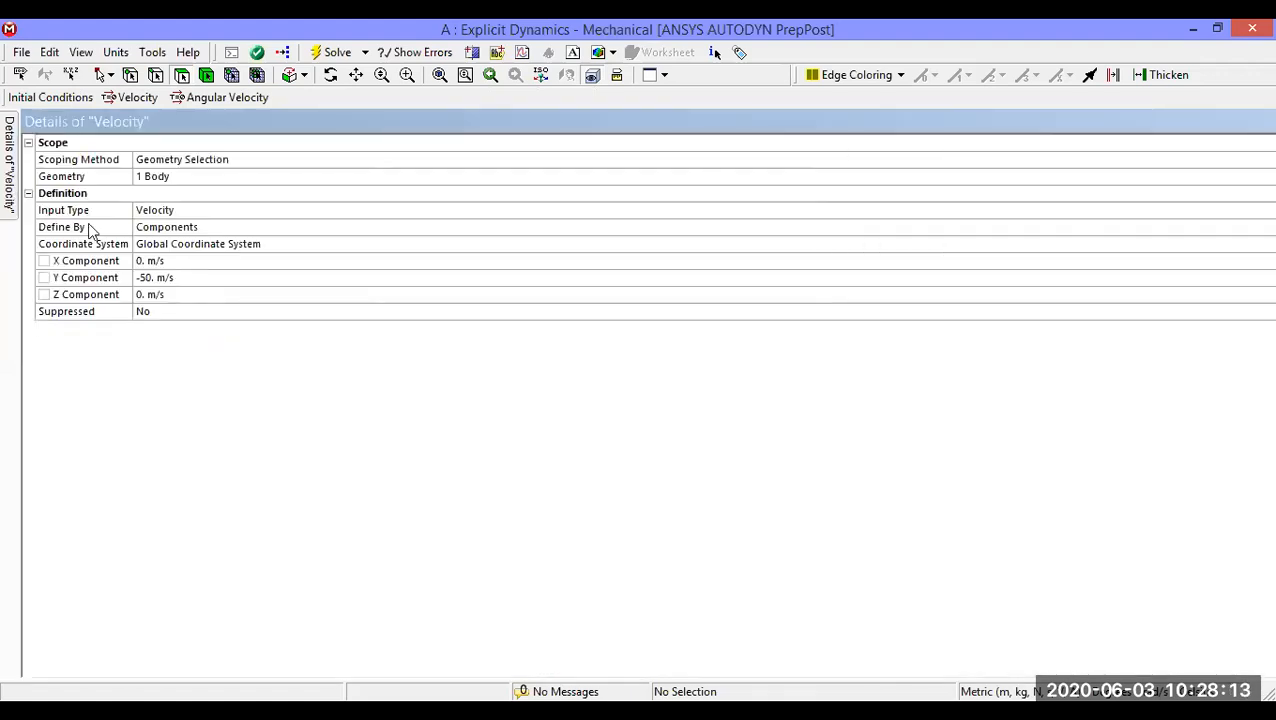
left_click(163, 279)
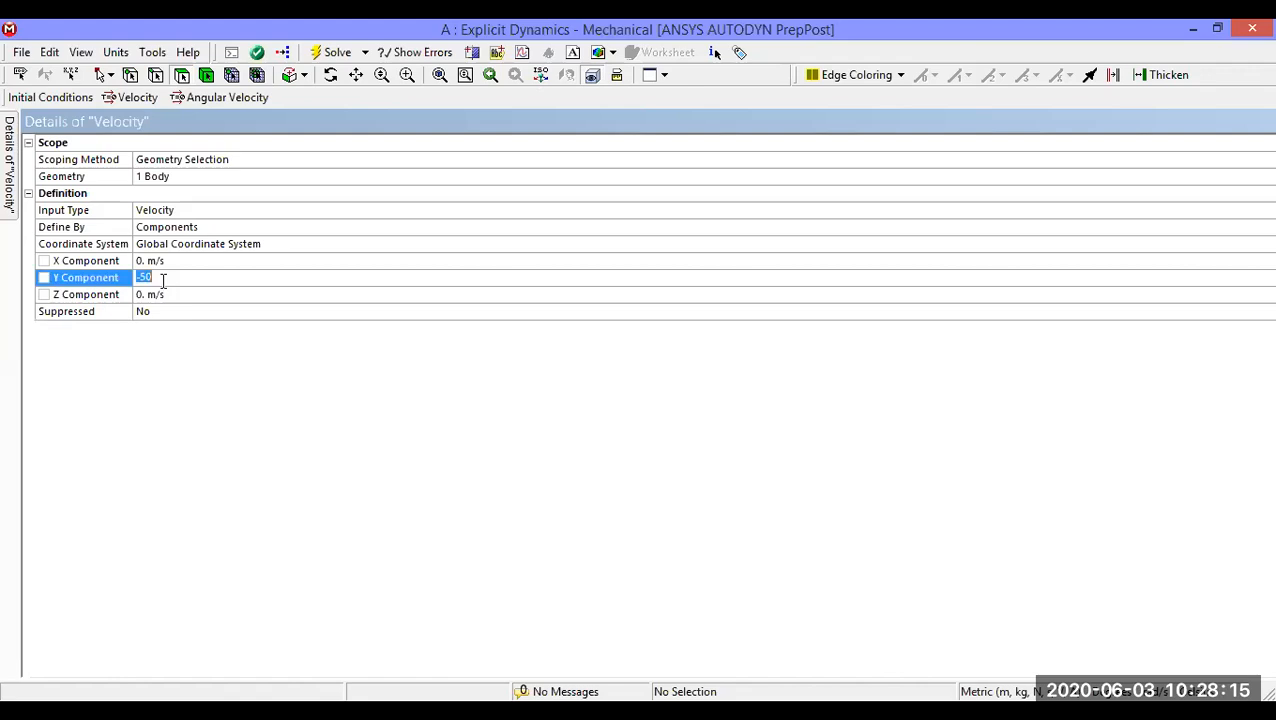
type("-100")
key("Return")
left_click(1218, 30)
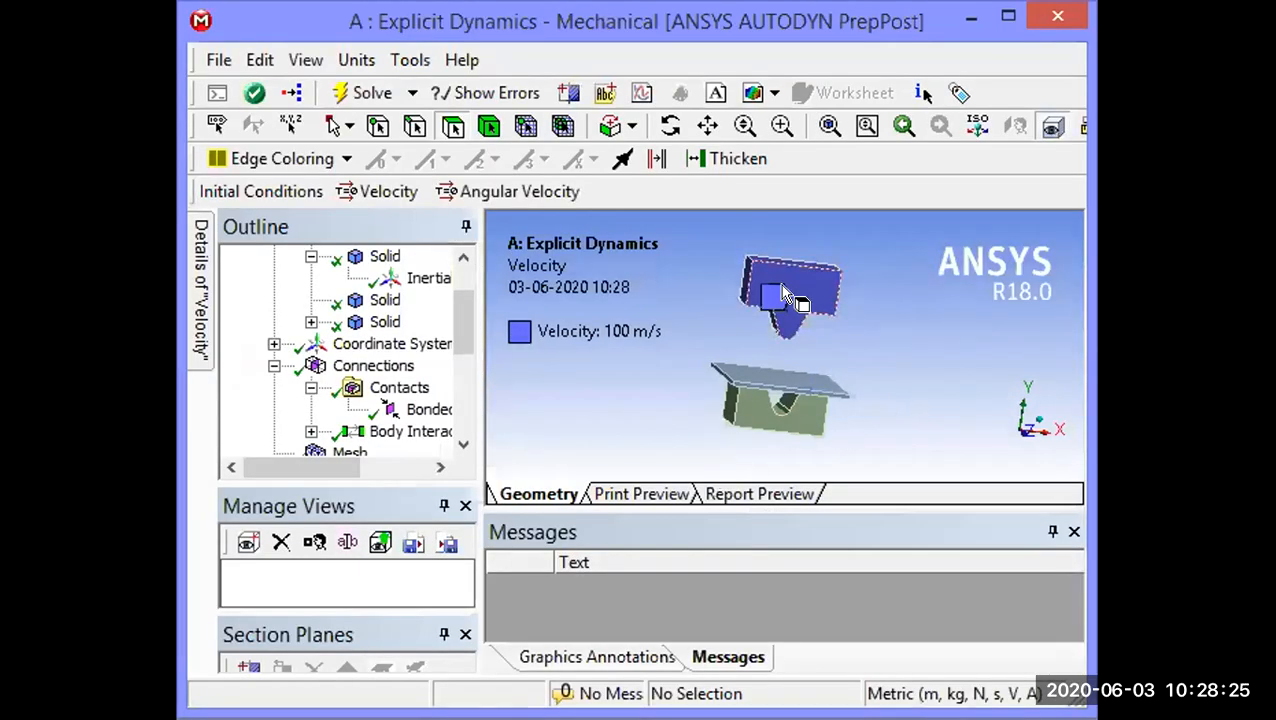
Step: Inspect the initial velocity on the punch and open its geometry selection to review the scoped body
mouse_move(818, 293)
middle_mouse_down()
mouse_move(770, 282)
mouse_move(845, 299)
mouse_move(799, 292)
middle_mouse_up()
scroll(799, 290, "up", 3)
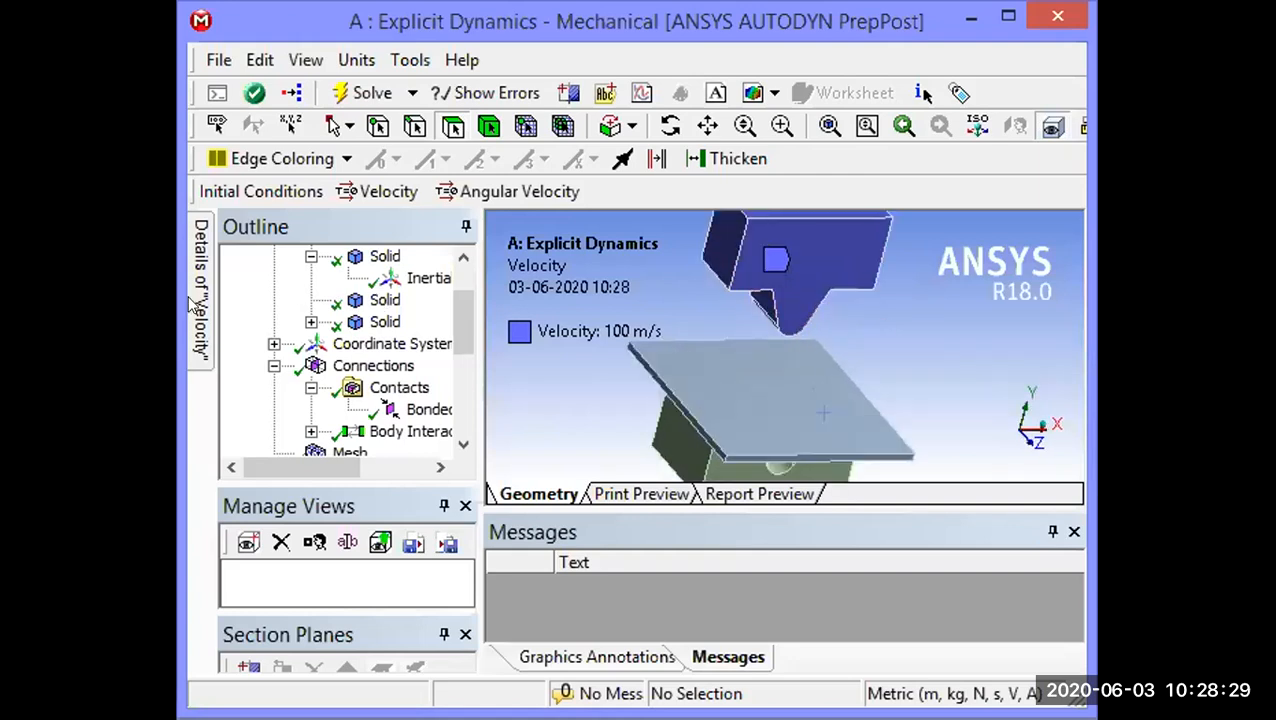
mouse_move(192, 305)
left_click(452, 302)
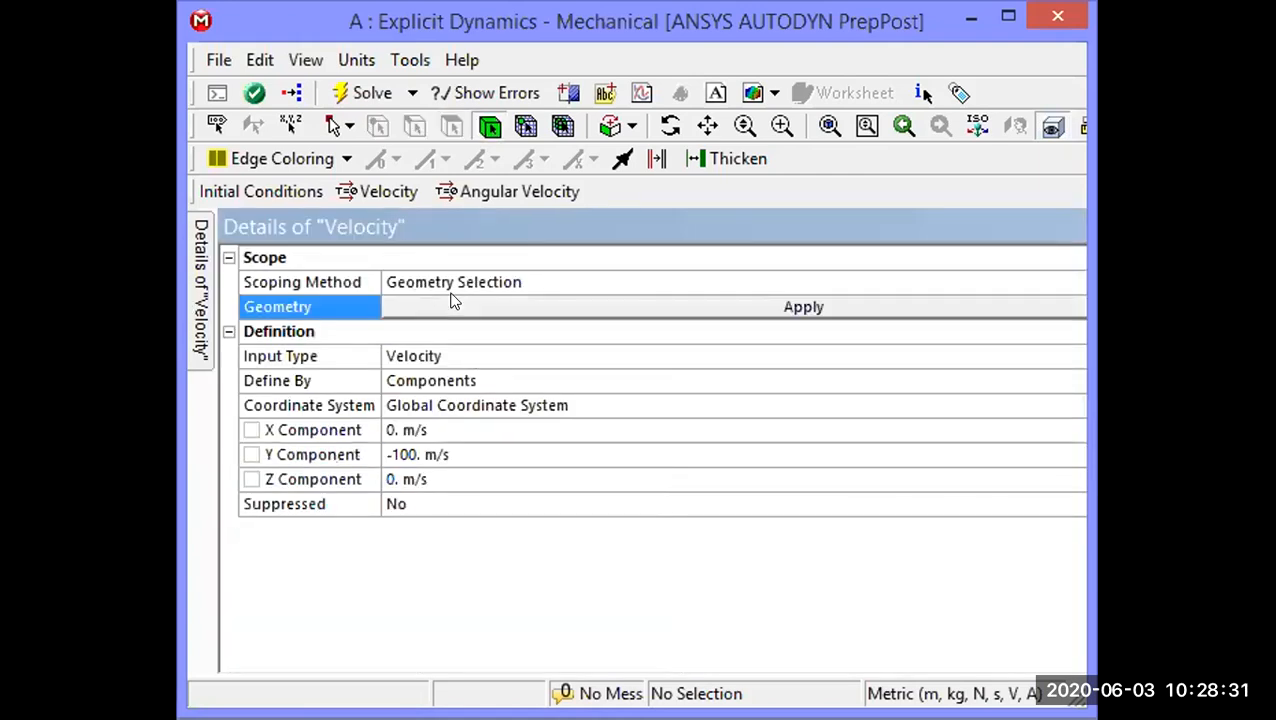
left_click(972, 20)
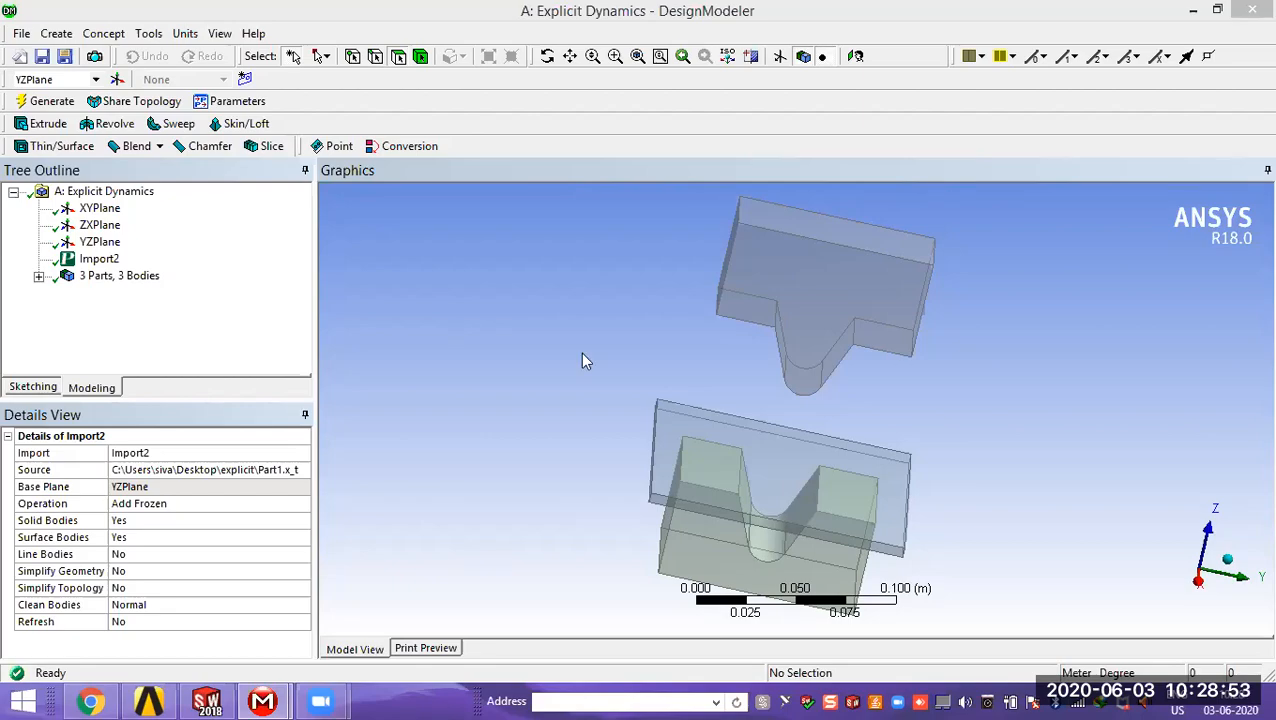
key("alt+Tab")
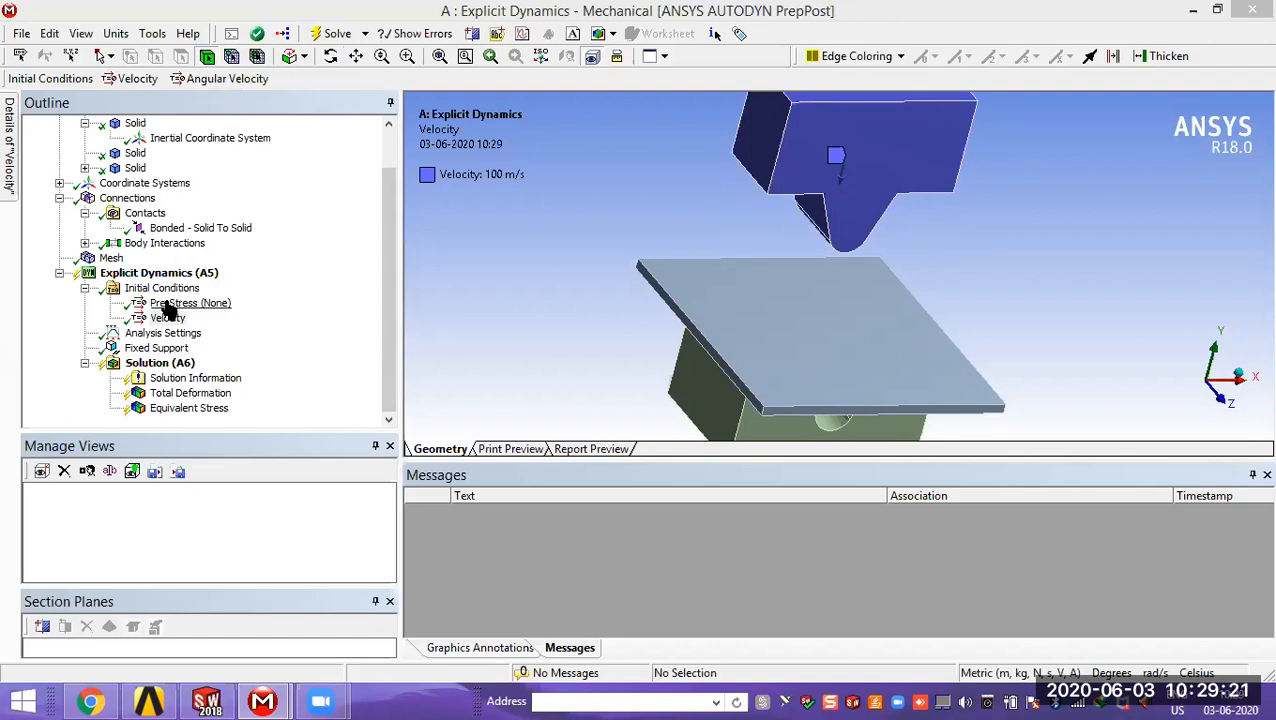
Step: Check the support types available for the Explicit Dynamics analysis and inspect the fixed support on the V-die
left_click(170, 274)
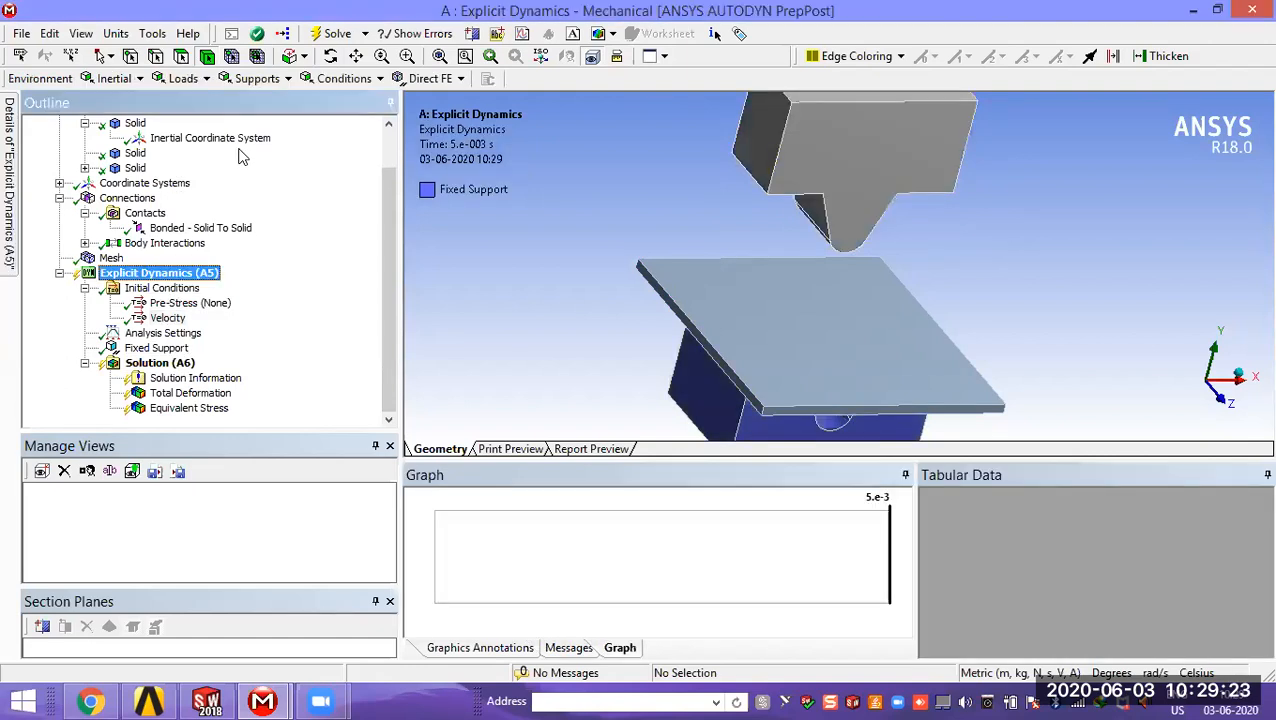
left_click(260, 80)
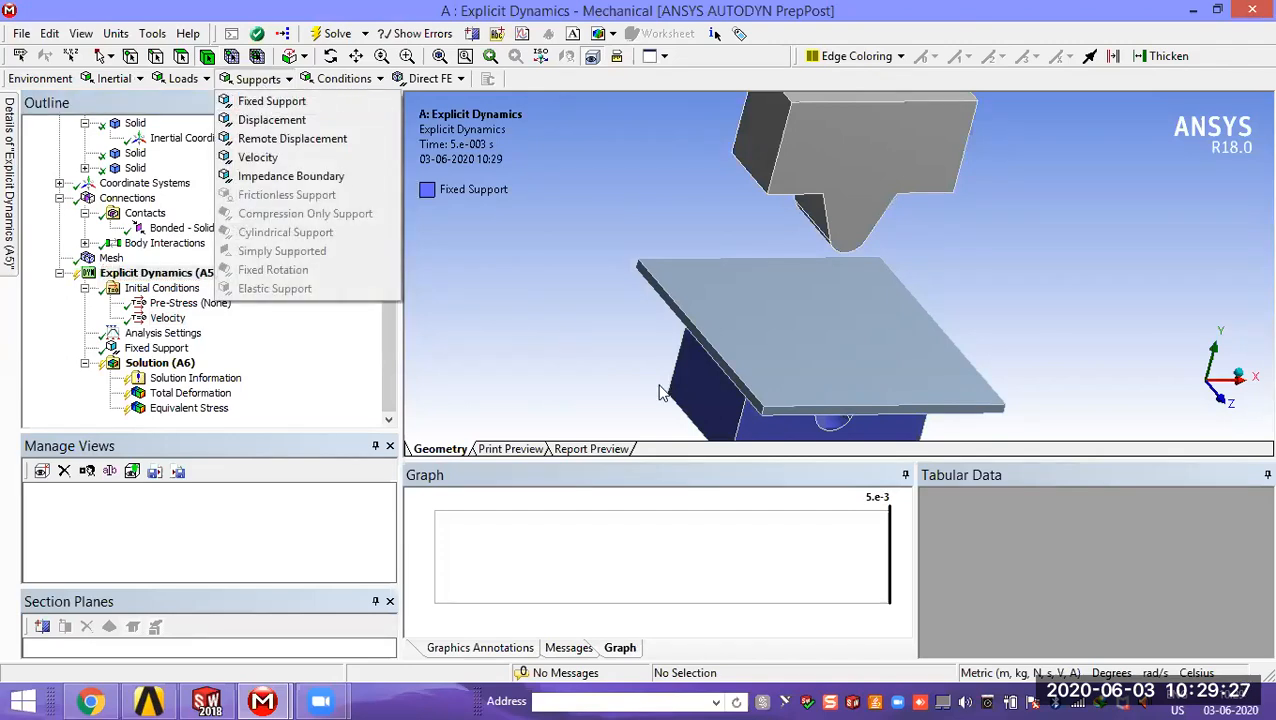
left_click(706, 399)
middle_click_drag(706, 399, 576, 381)
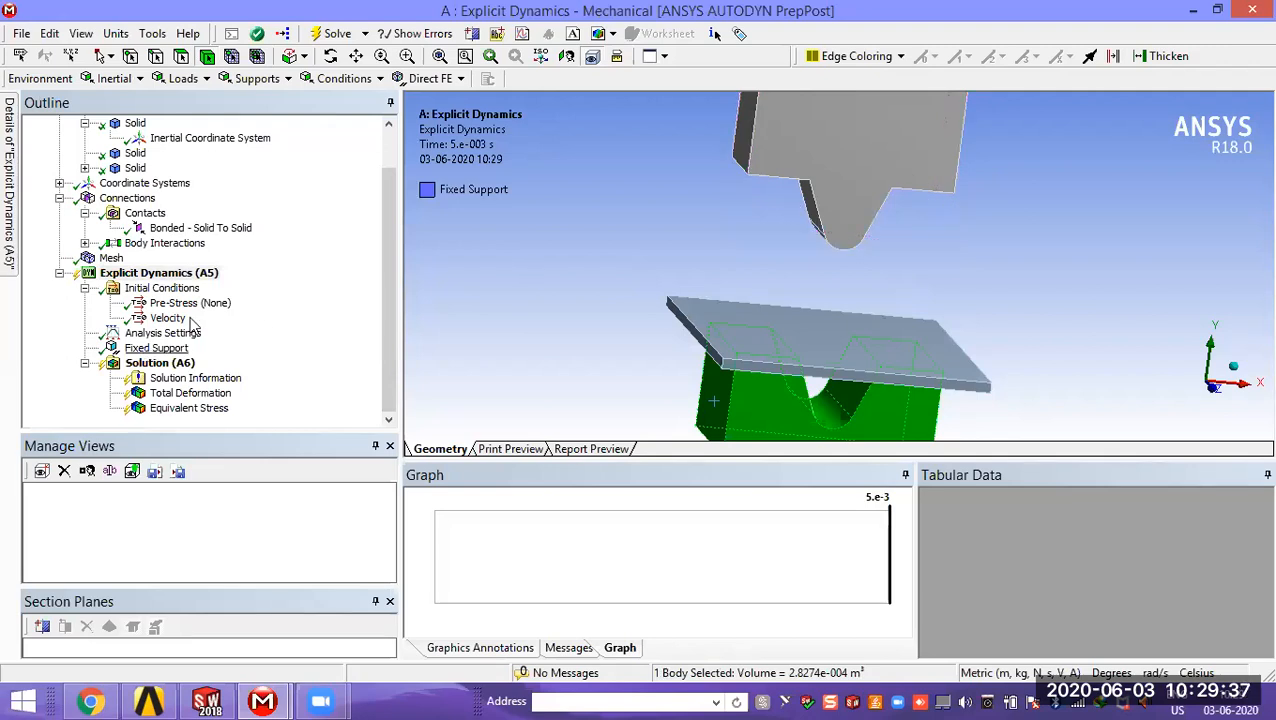
left_click(643, 364)
scroll(643, 364, "up", 2)
scroll(643, 364, "down", 5)
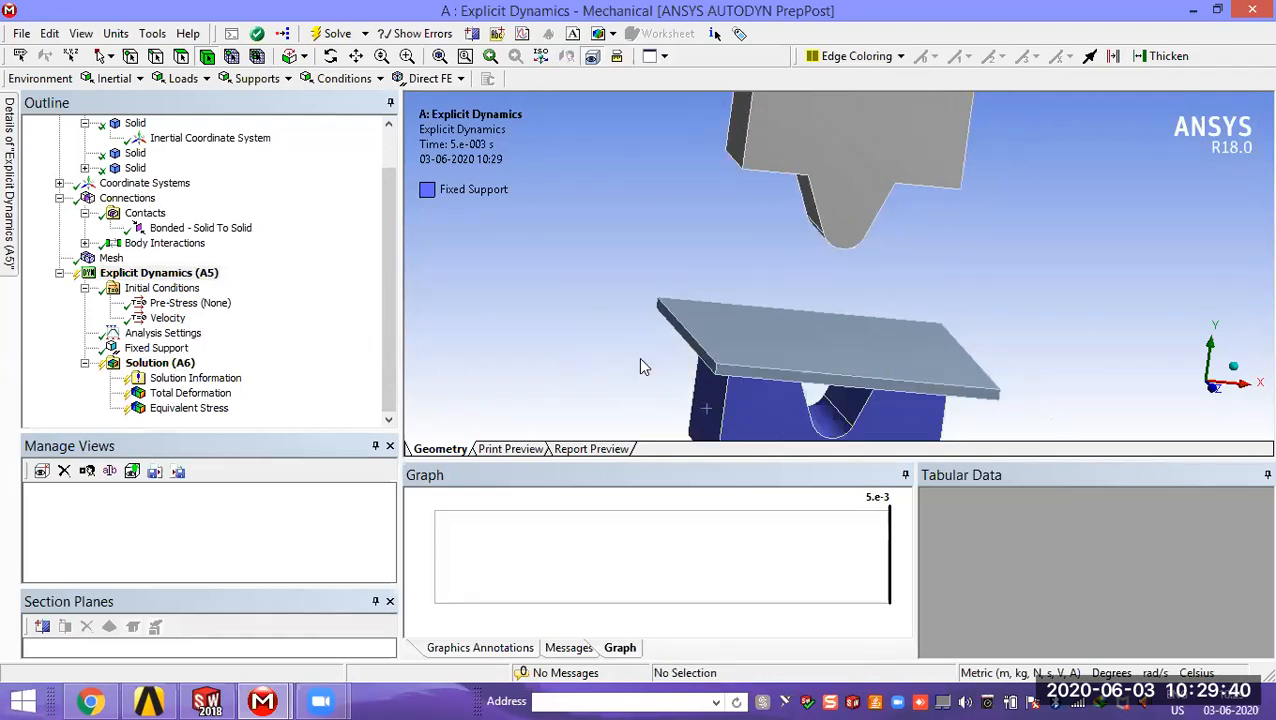
Step: Check the stress, deformation and strain results available for insertion under Solution, and solve the Explicit Dynamics analysis
right_click(188, 366)
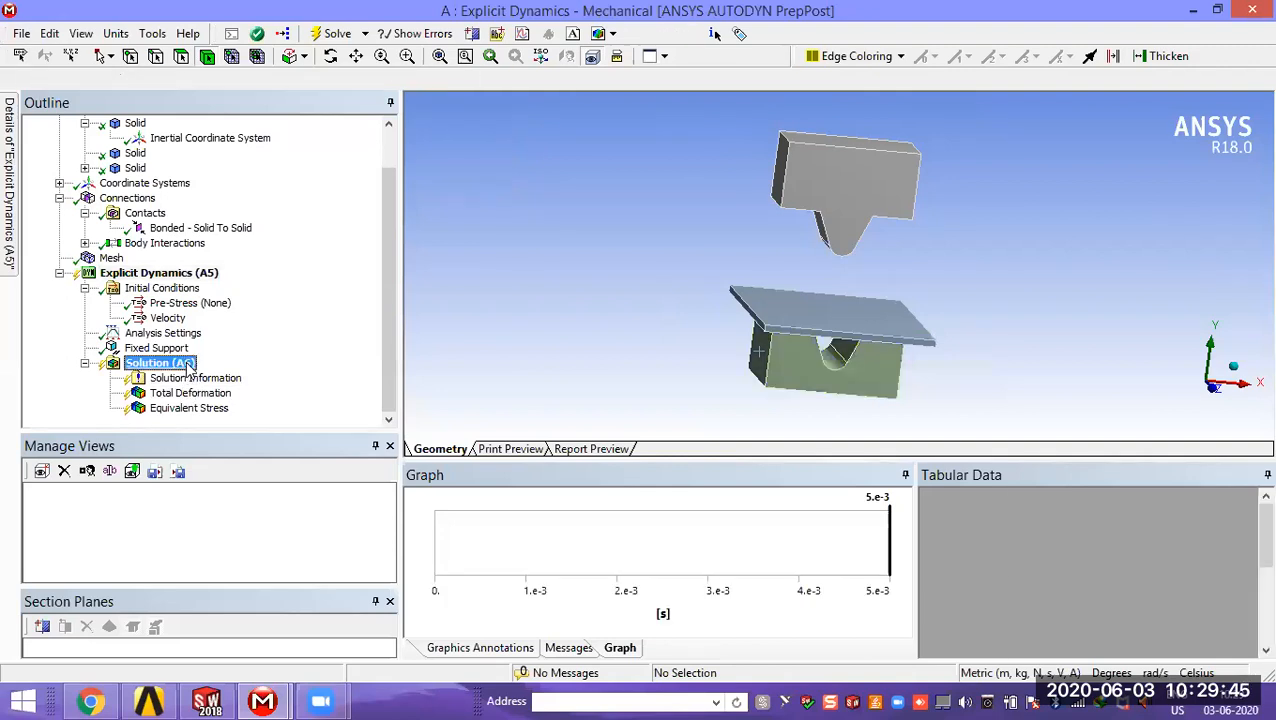
mouse_move(225, 375)
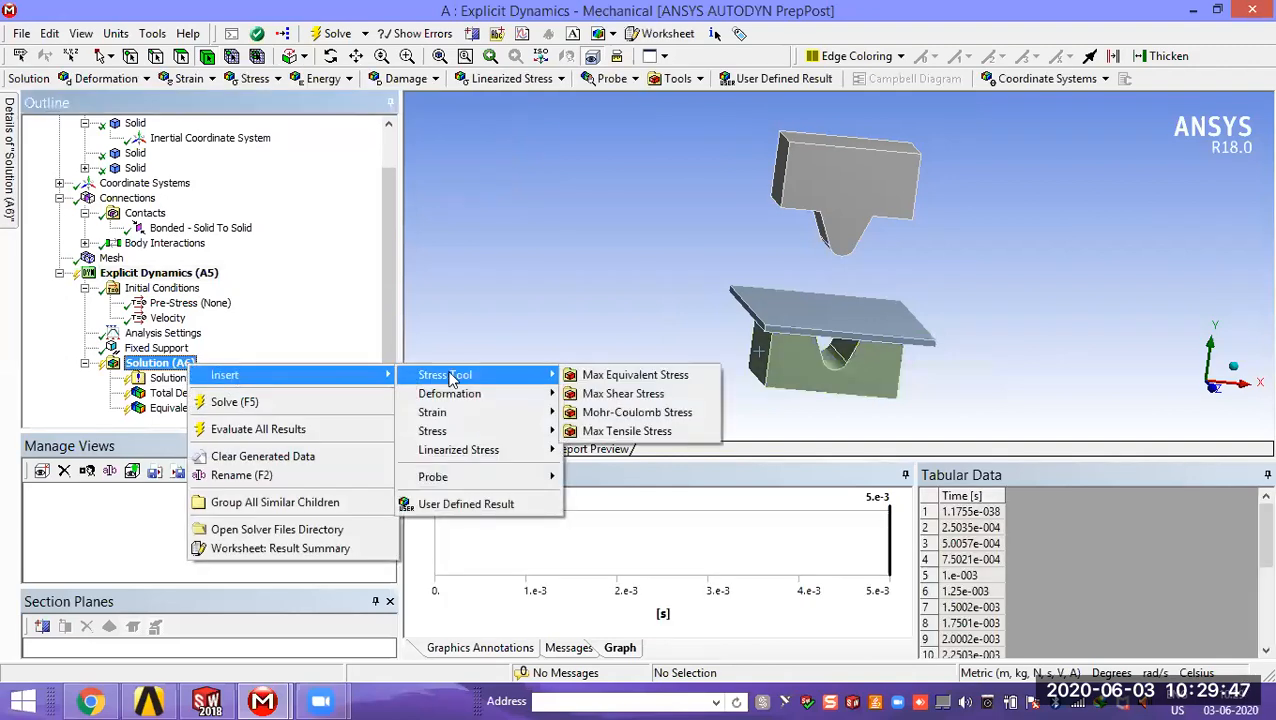
mouse_move(470, 396)
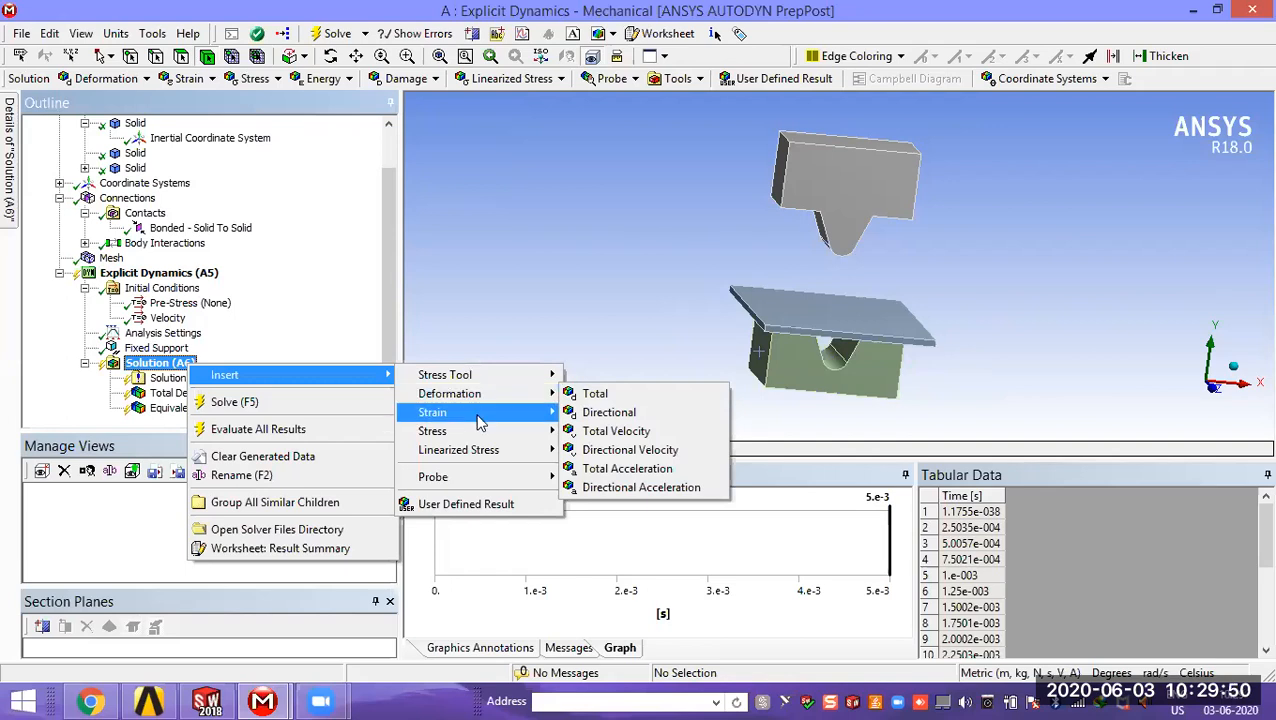
left_click(335, 330)
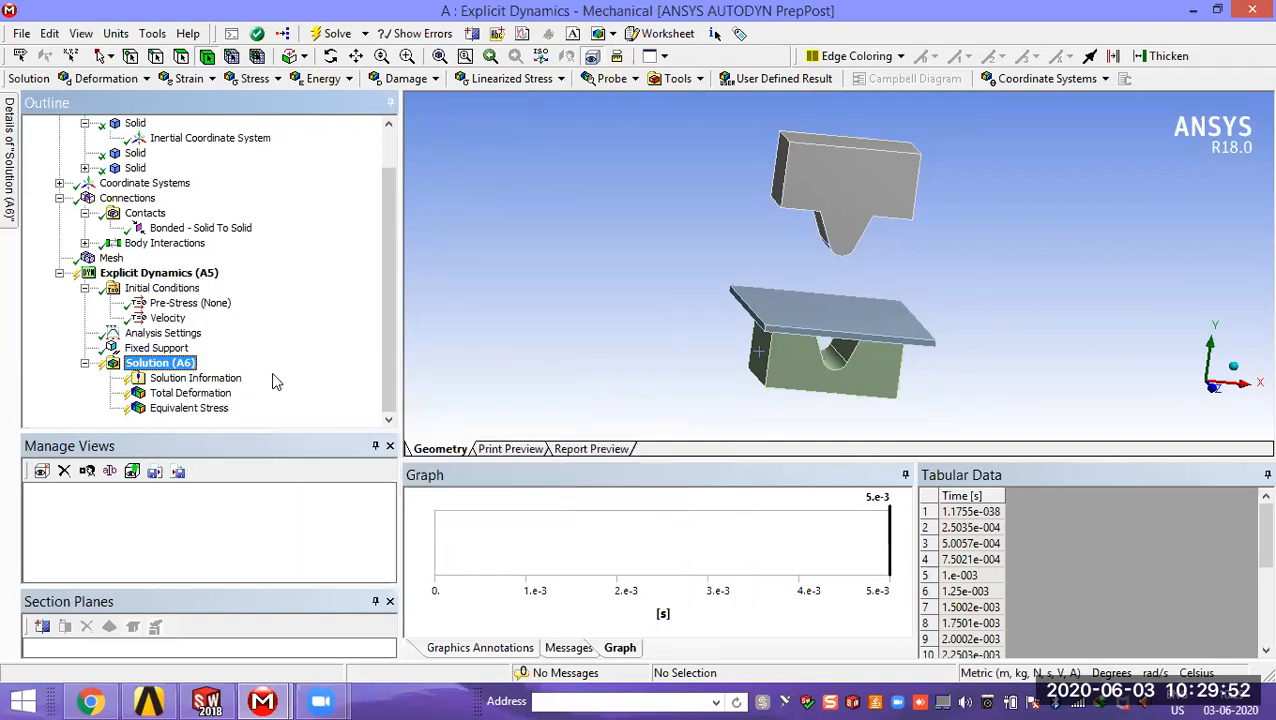
right_click(157, 370)
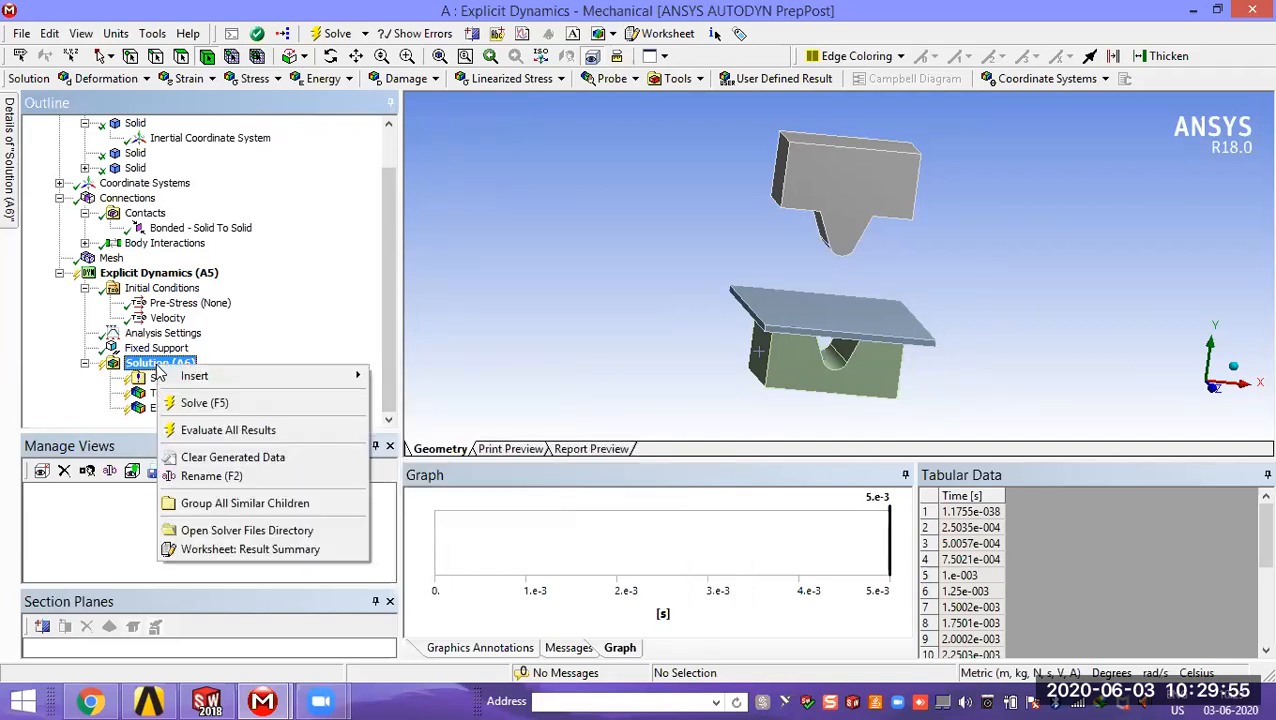
left_click(190, 403)
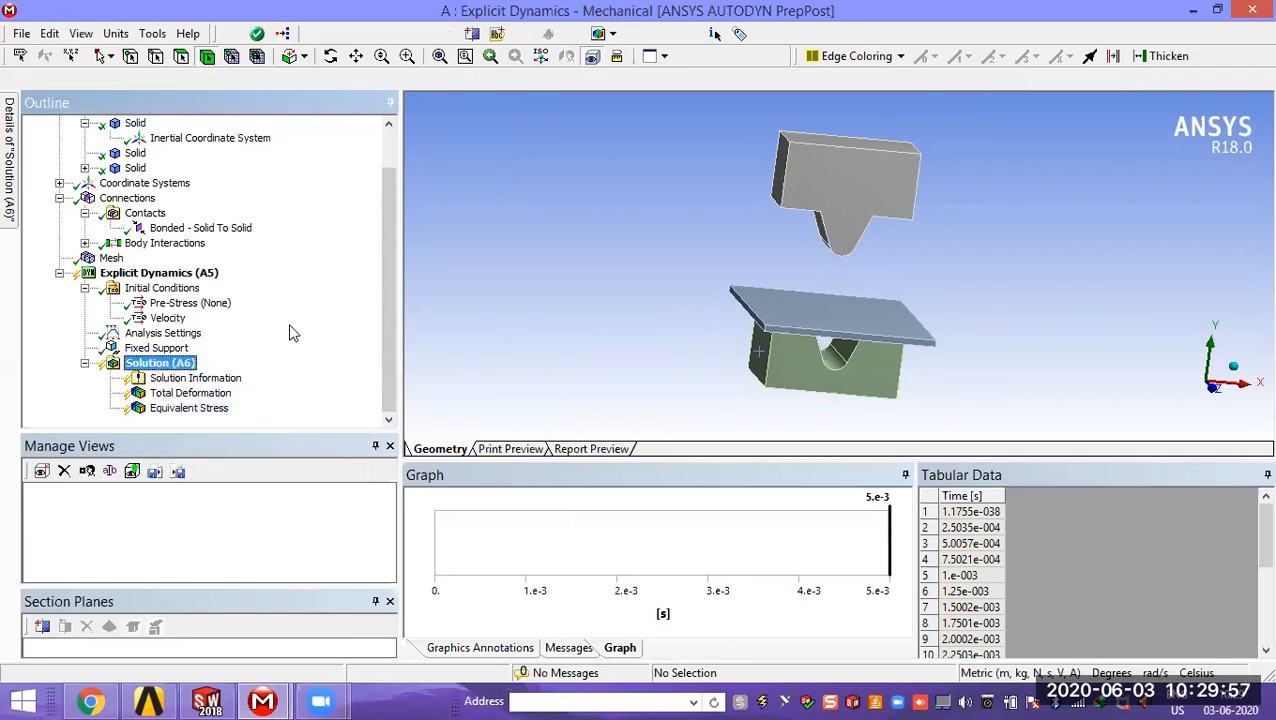
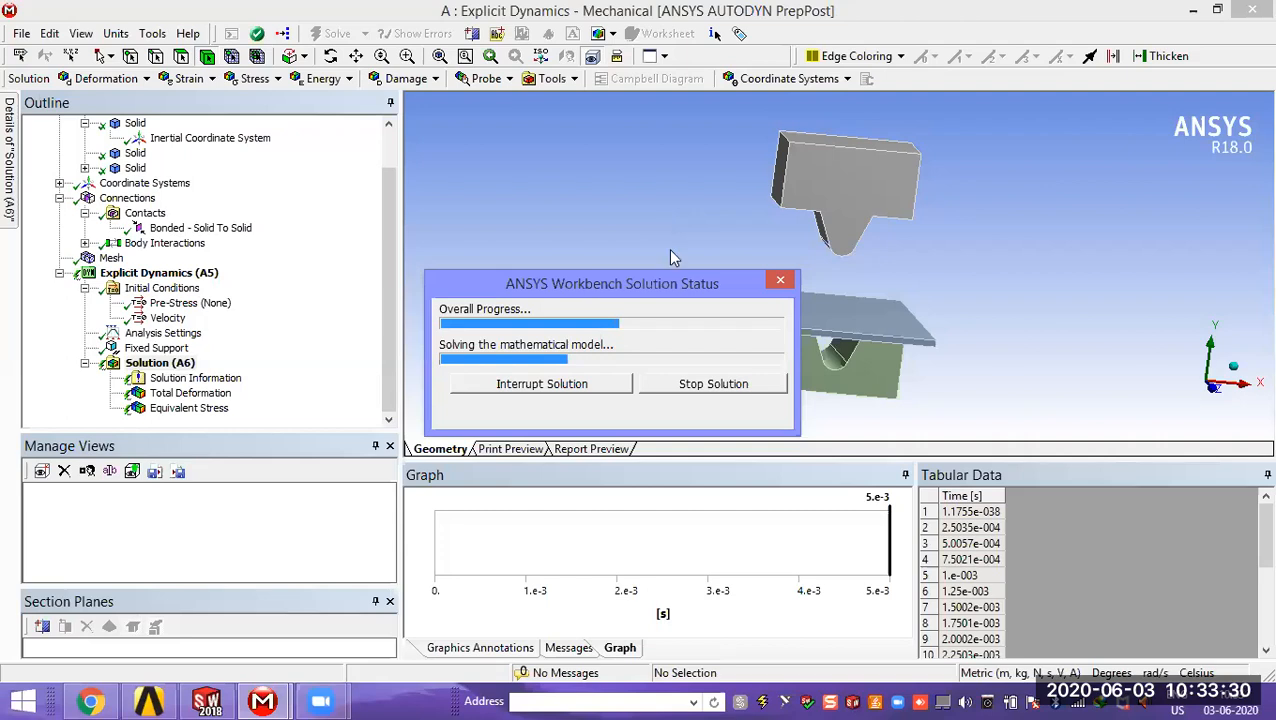
left_click(668, 248)
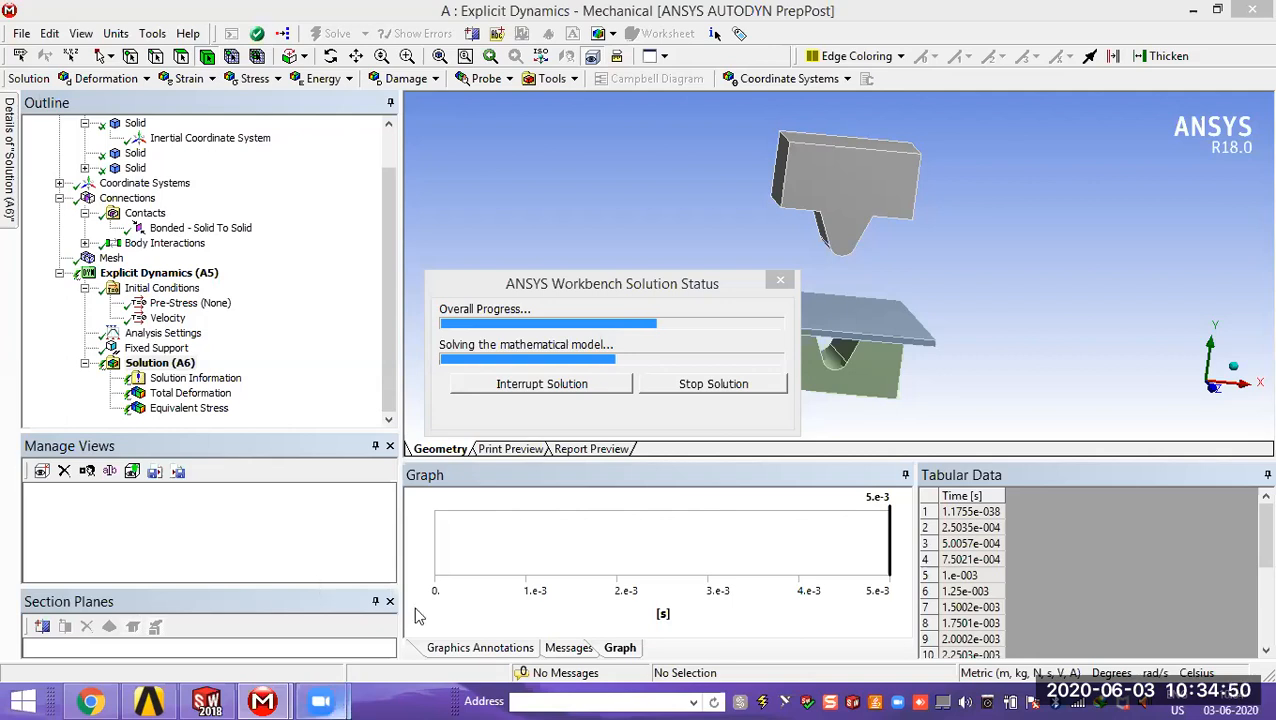
mouse_move(338, 700)
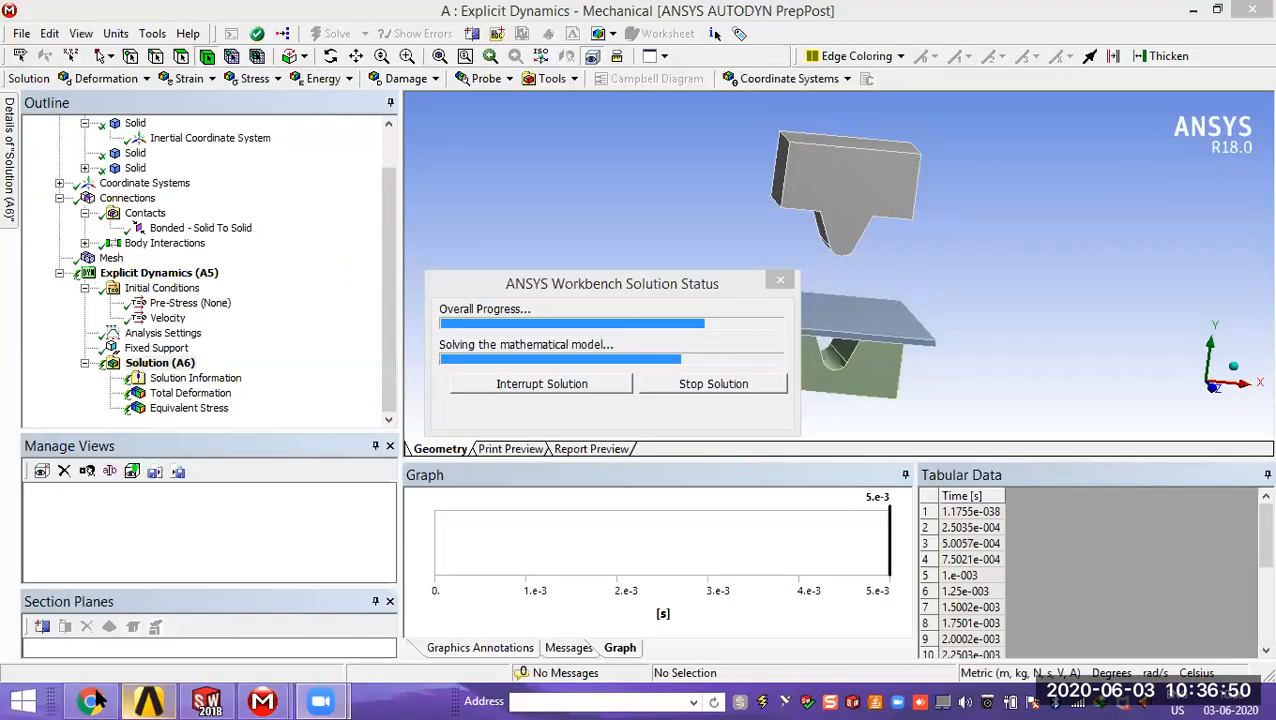
left_click(95, 700)
left_click(1250, 10)
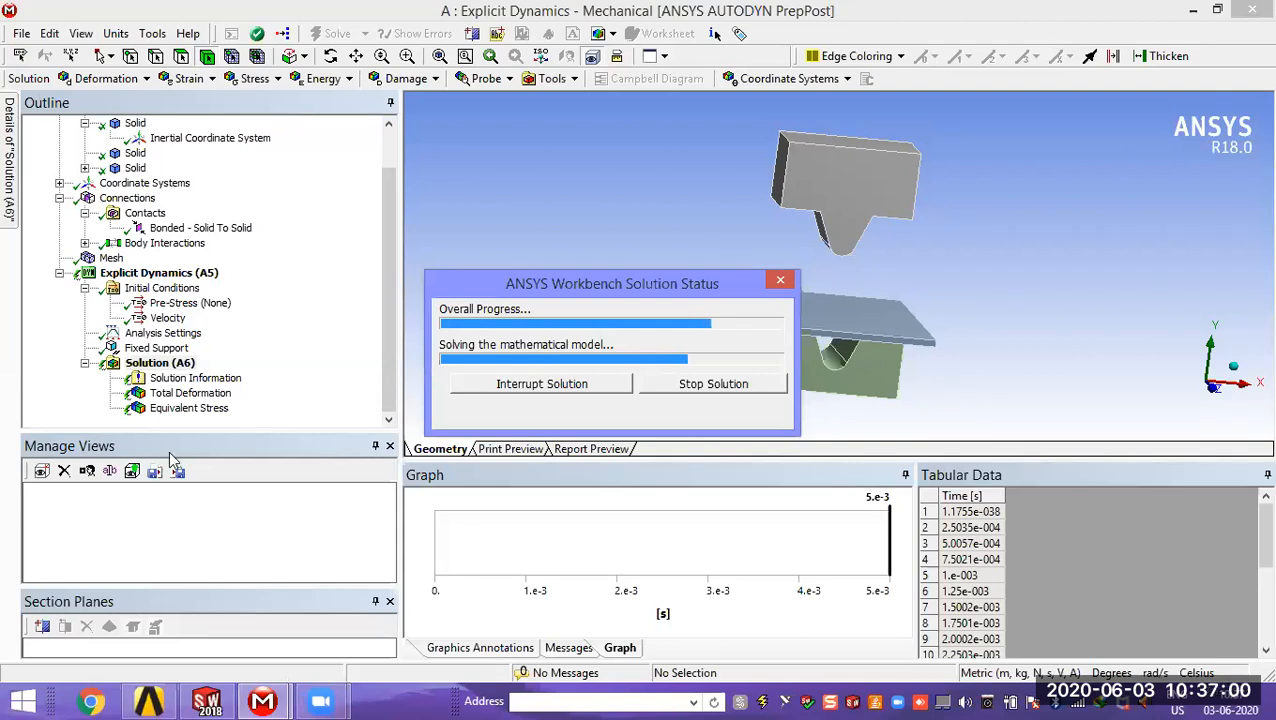
left_click(327, 691)
mouse_move(415, 582)
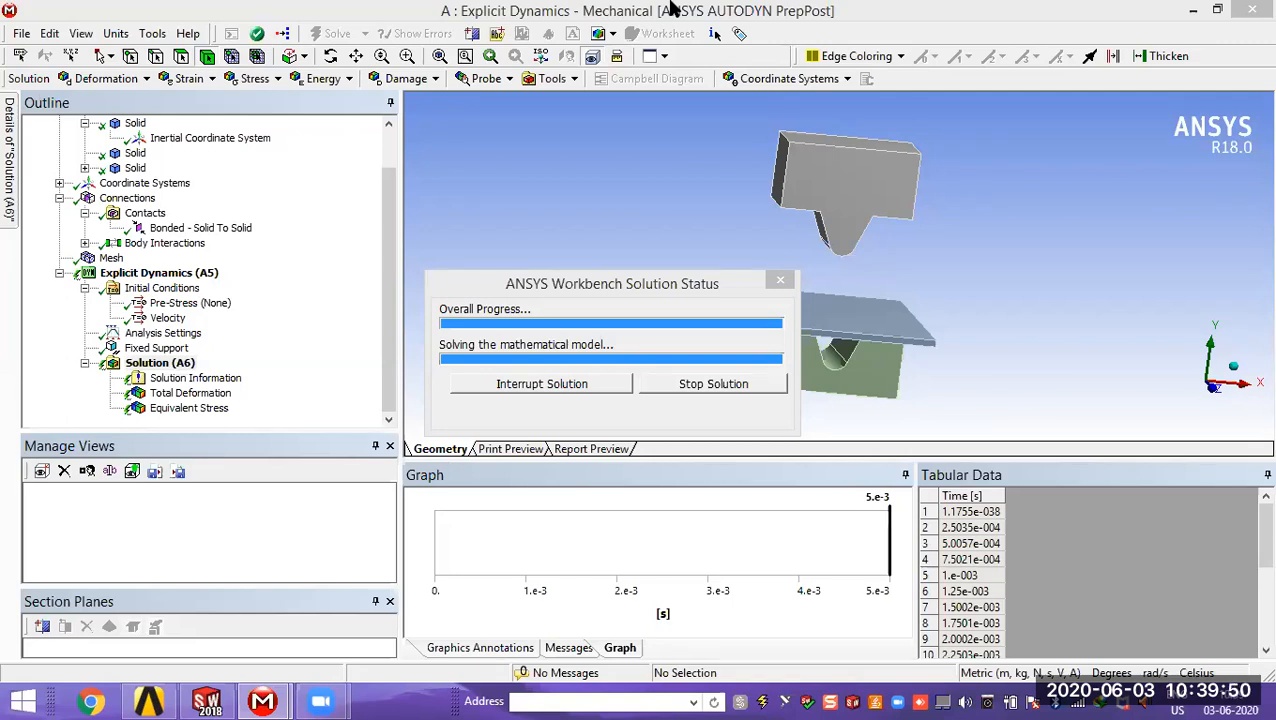
Step: Display the Total Deformation result, play its animation and examine the punch, plate and V-die from several angles
left_click(192, 395)
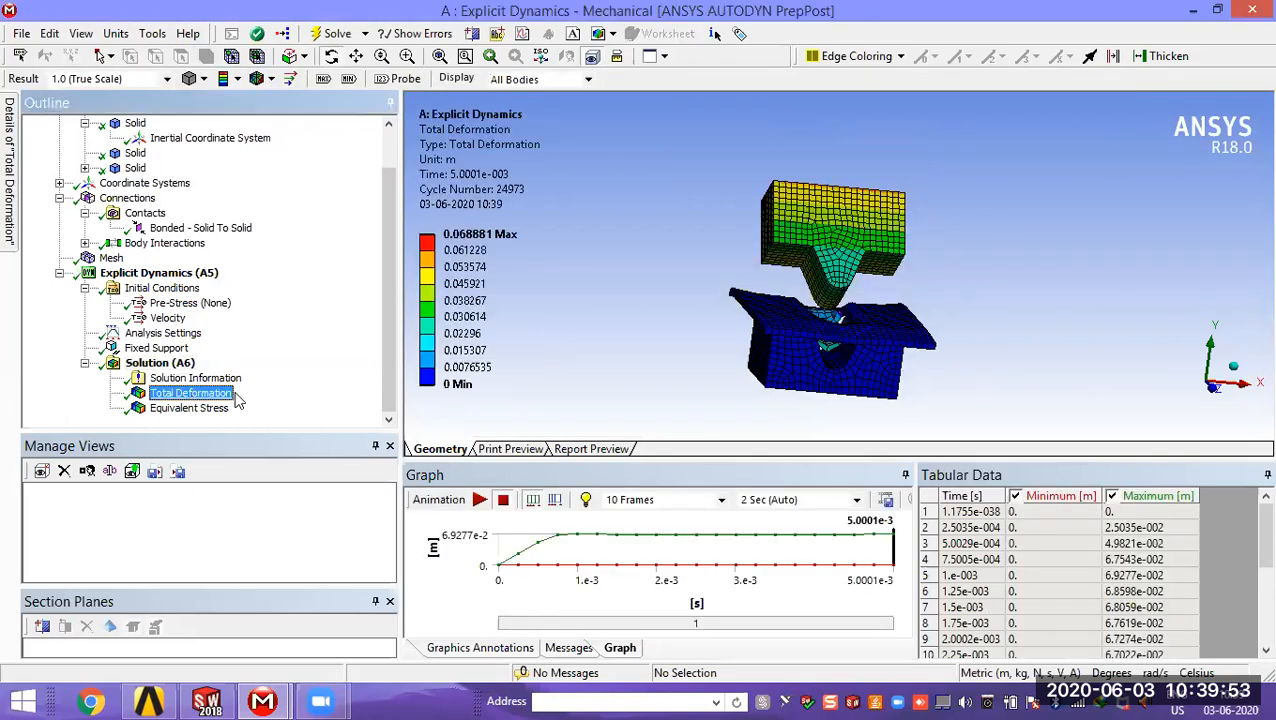
left_click(487, 482)
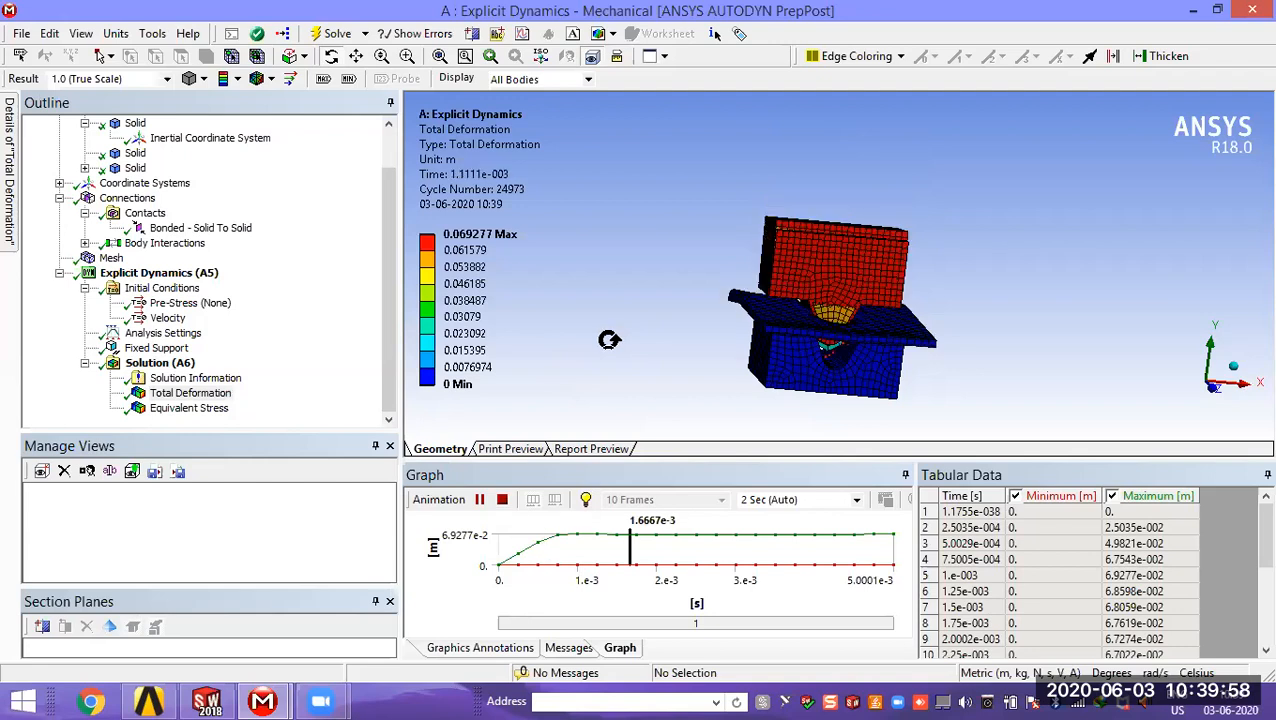
left_click_drag(1019, 296, 945, 335)
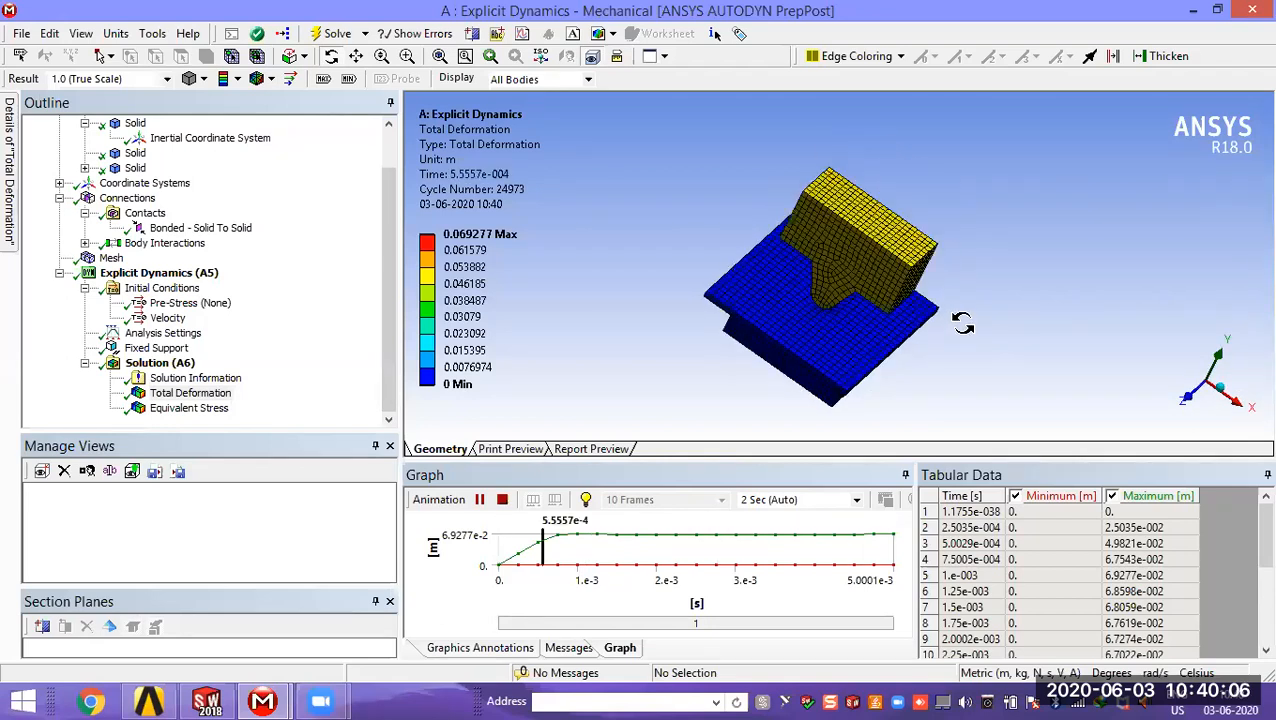
left_click_drag(922, 335, 980, 325)
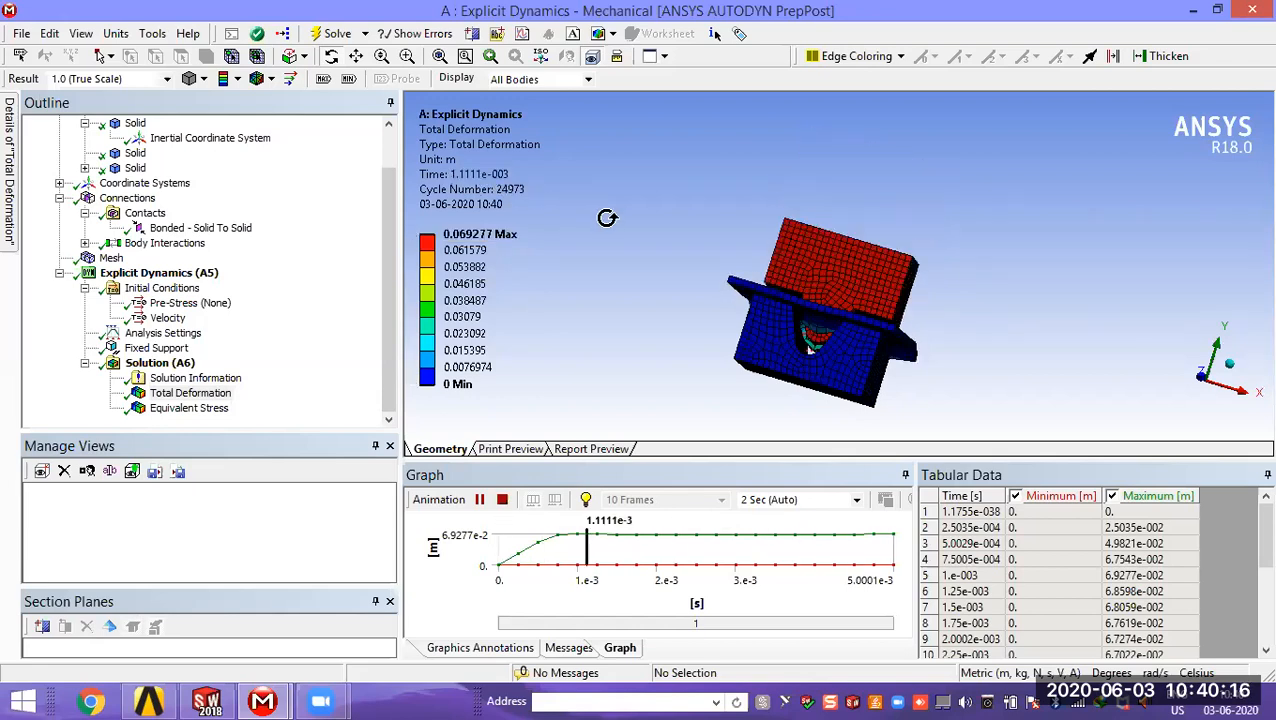
left_click_drag(735, 338, 775, 330)
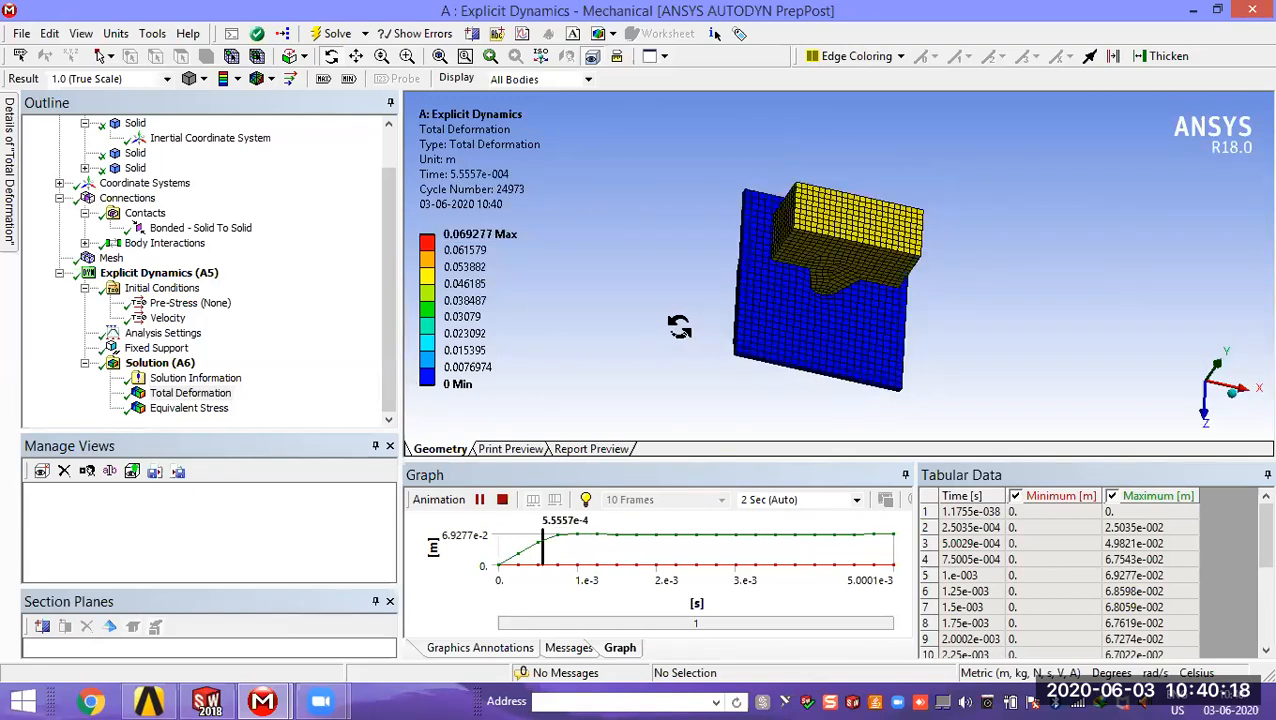